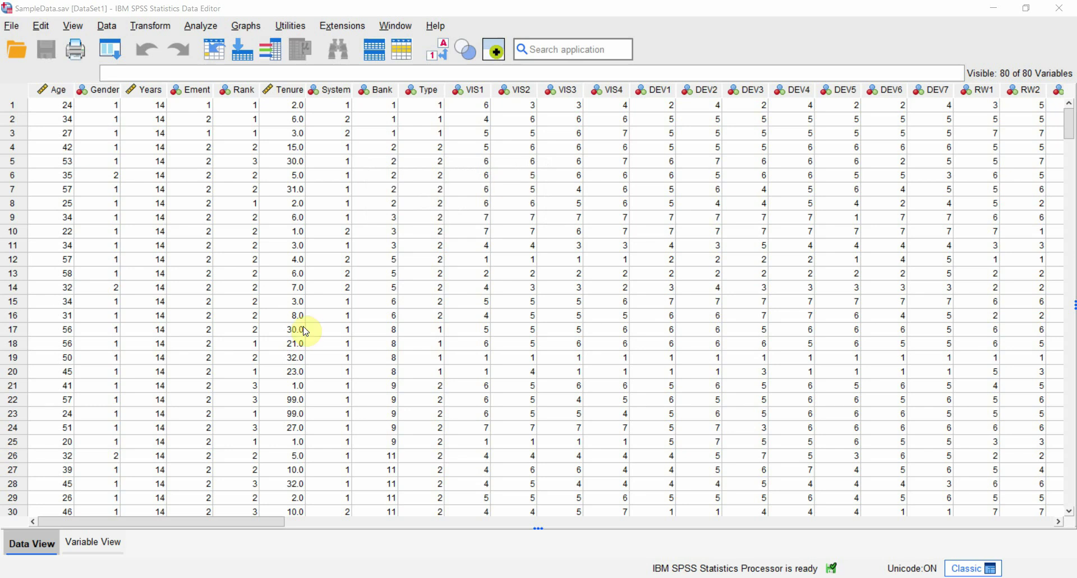
Step: Switch to Variable View and check the VIS, DEV and OP variables at the bottom of the list
click(83, 547)
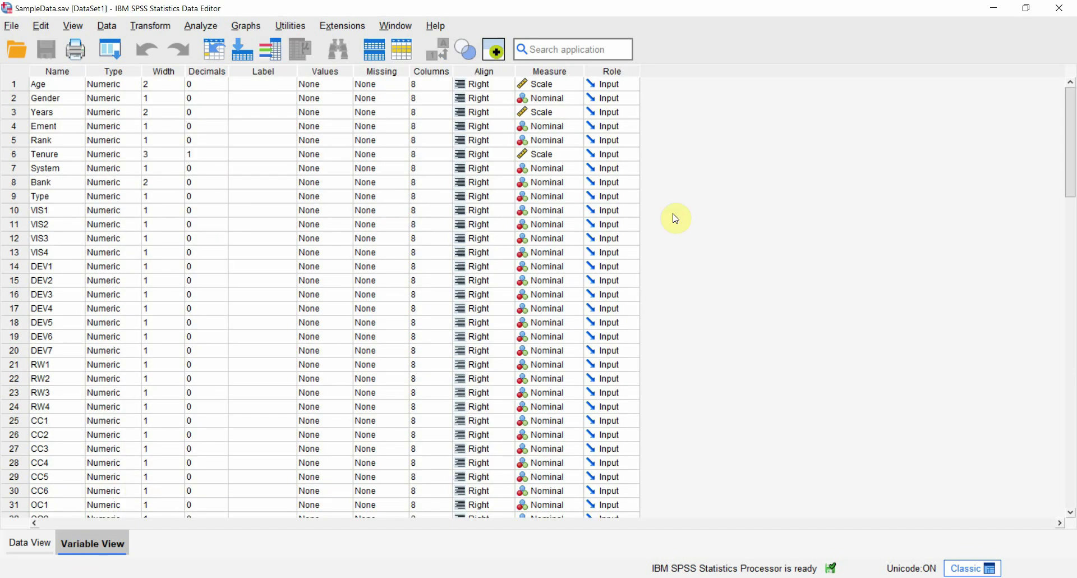
drag(1069, 108, 1035, 321)
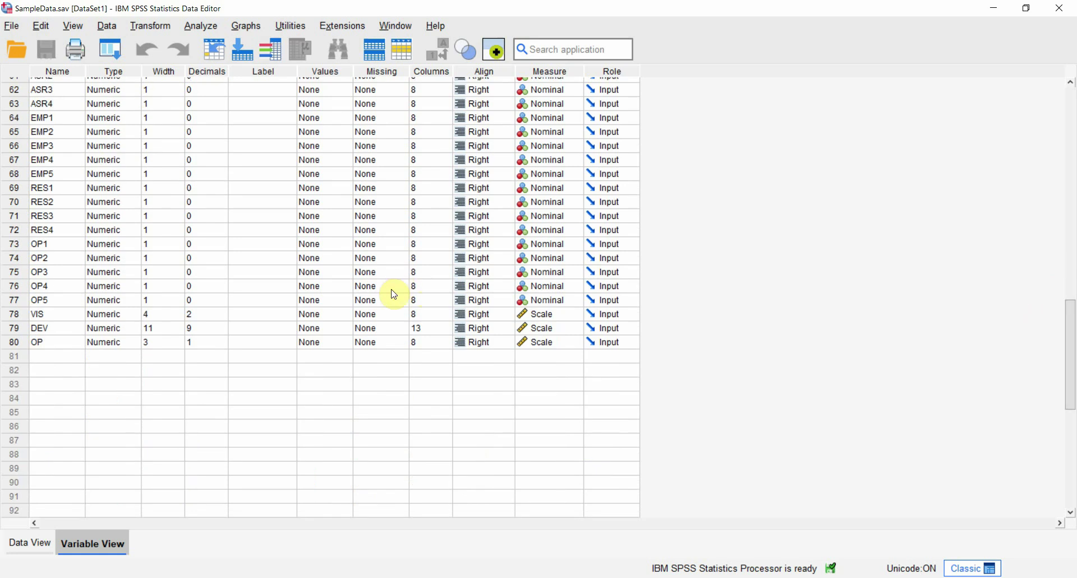
click(16, 315)
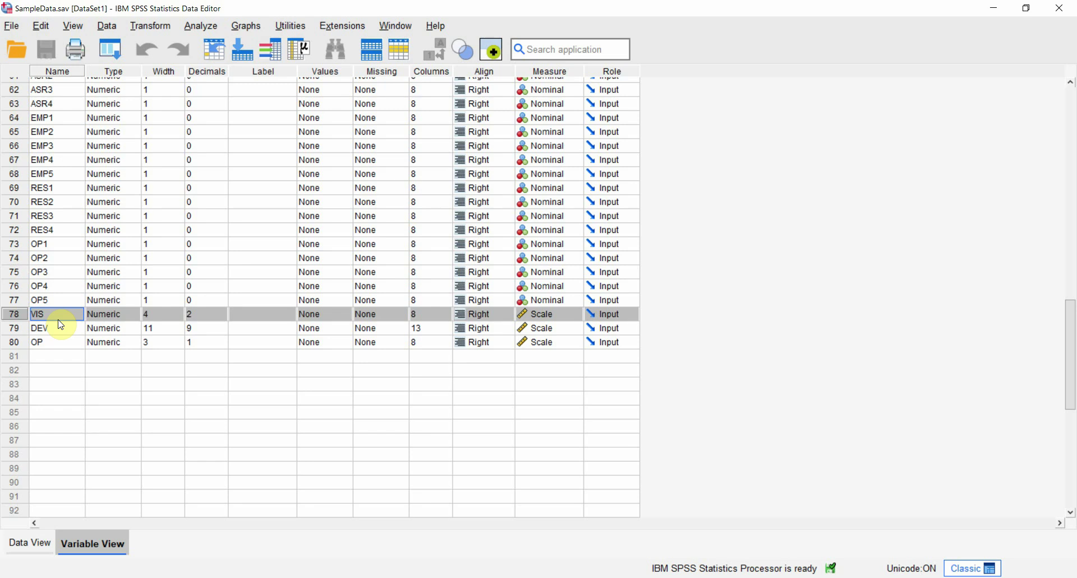
drag(1072, 352, 1066, 116)
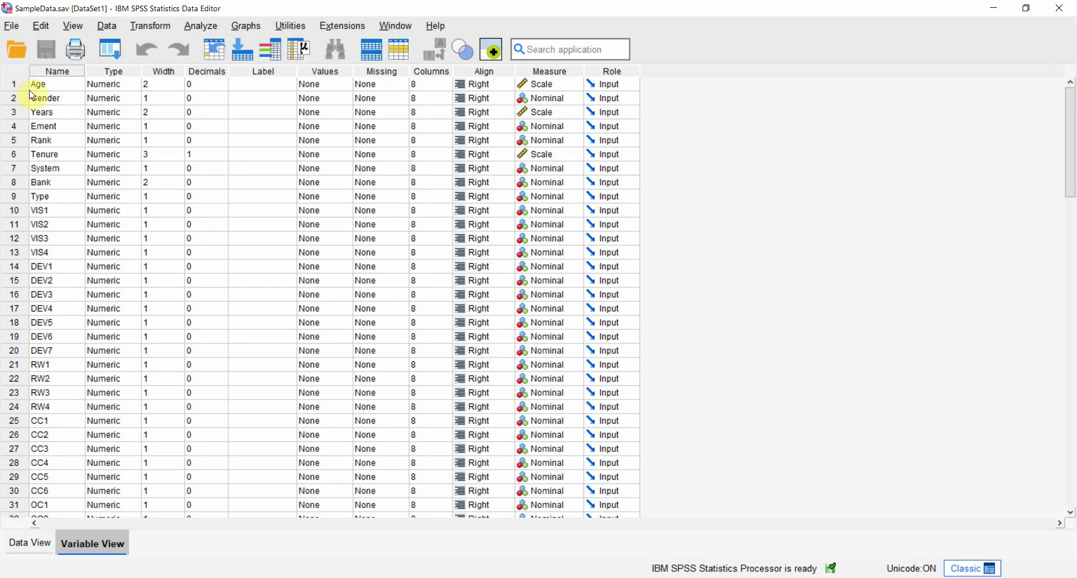
Step: Open Gender's value labels and add the first label, 1 = Male
click(11, 98)
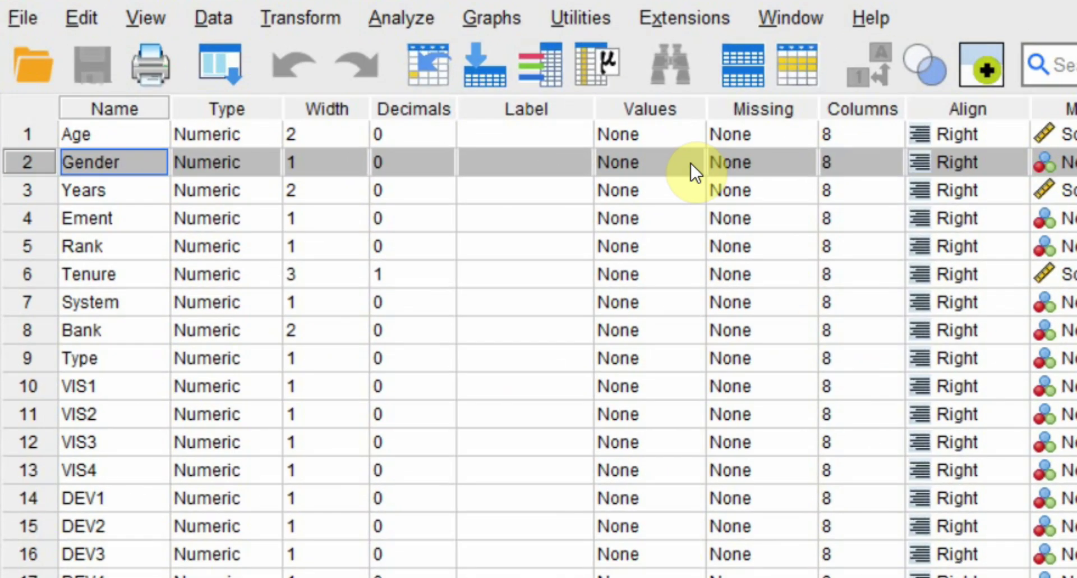
click(477, 125)
click(477, 124)
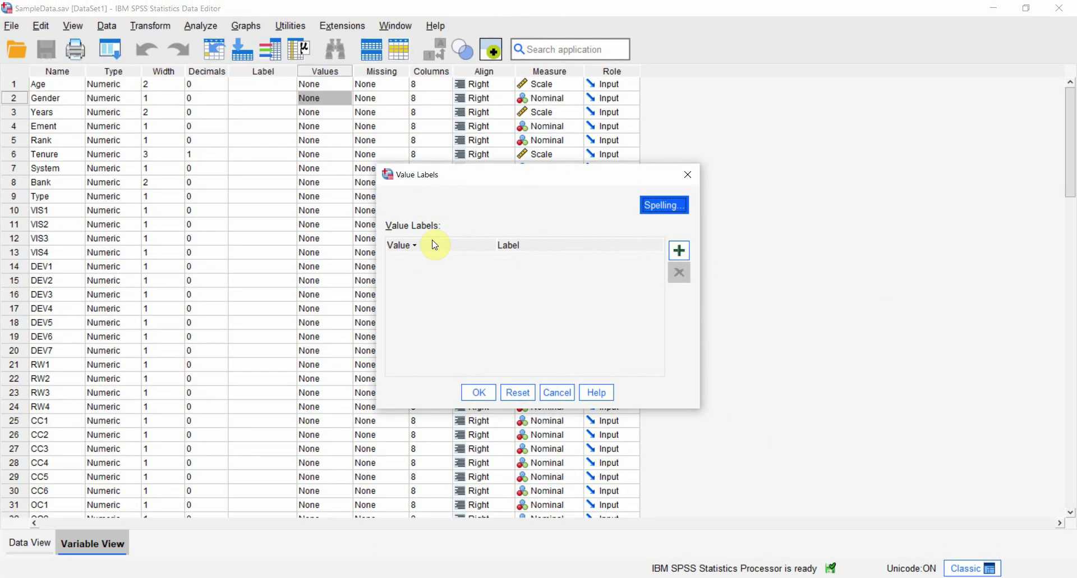
click(522, 301)
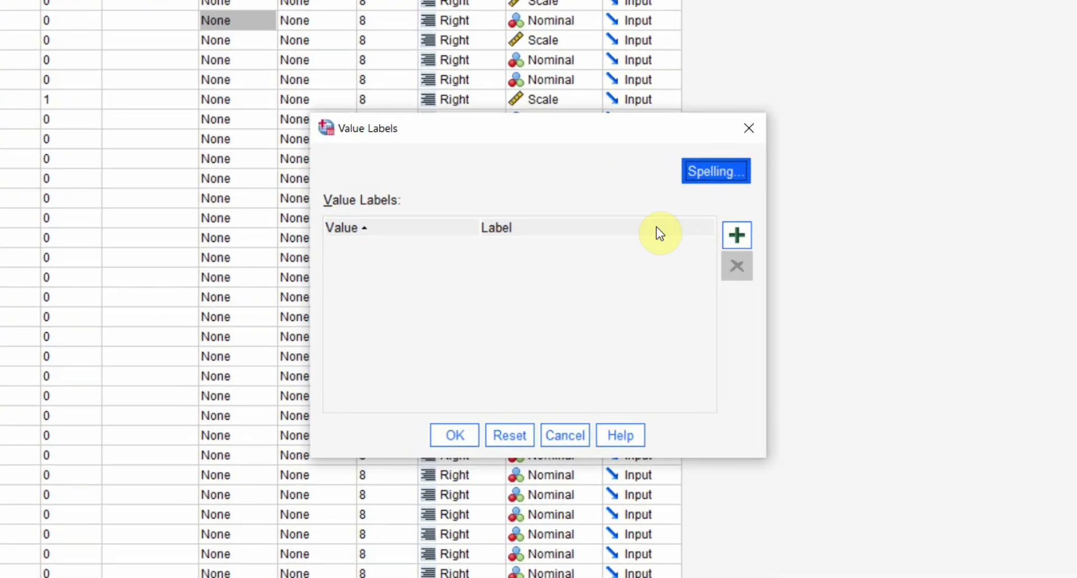
click(685, 249)
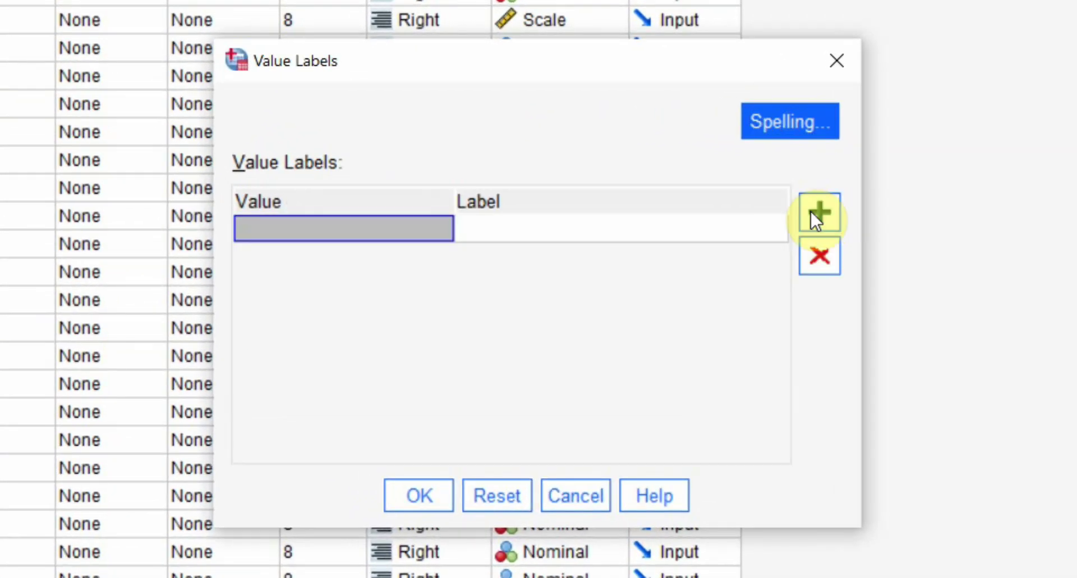
click(365, 235)
text(1)
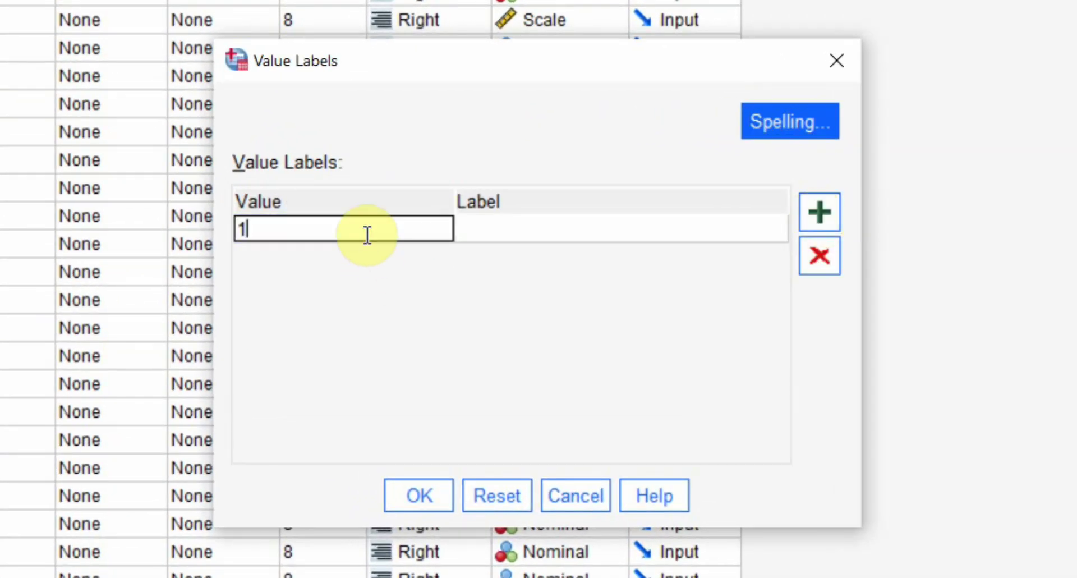
click(492, 225)
click(492, 224)
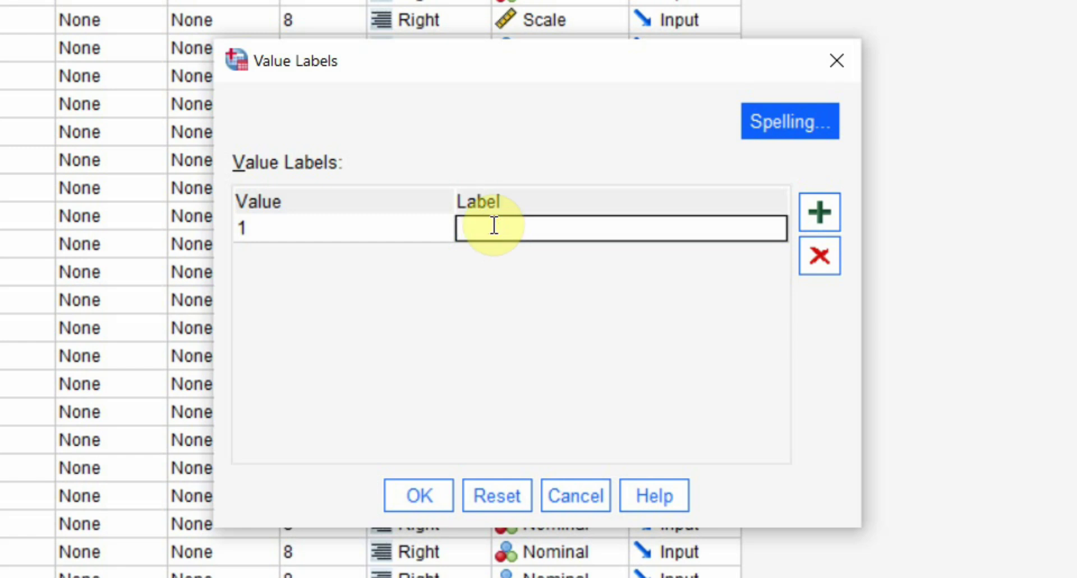
text(Male)
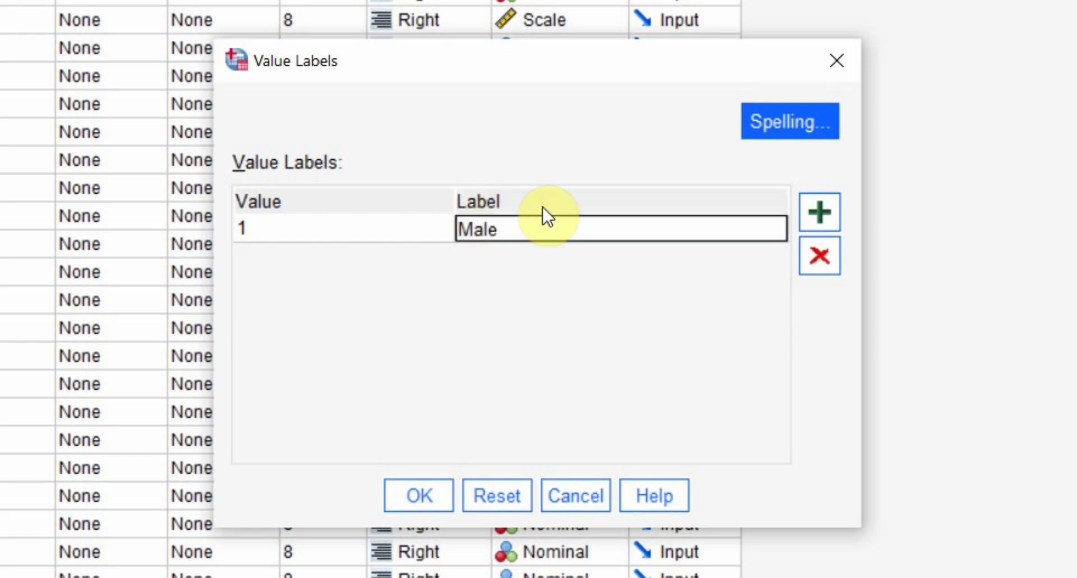
click(829, 212)
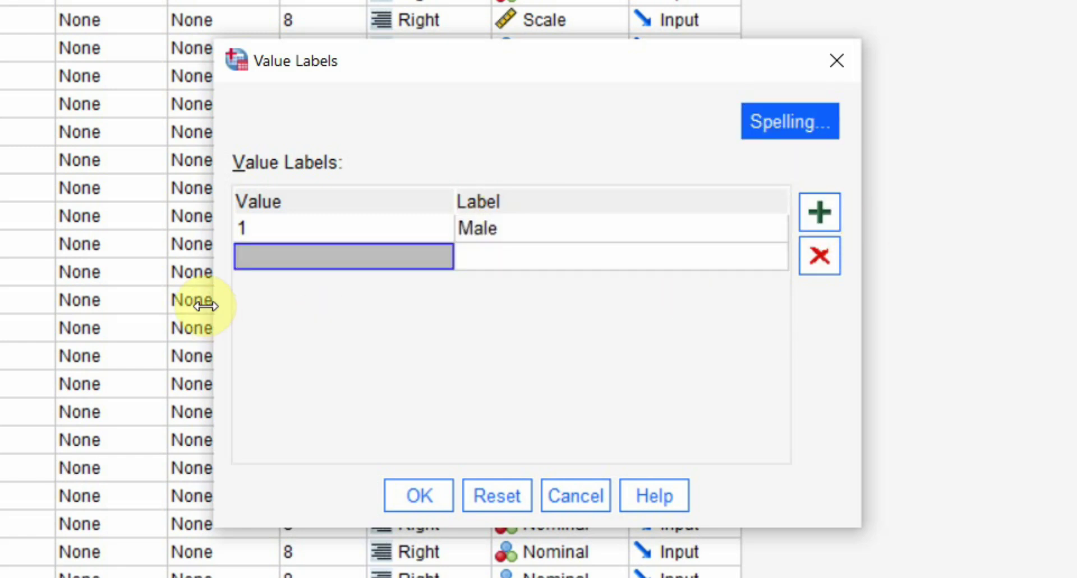
Step: Add the second Gender value label, 2 = Female
click(255, 259)
text(2)
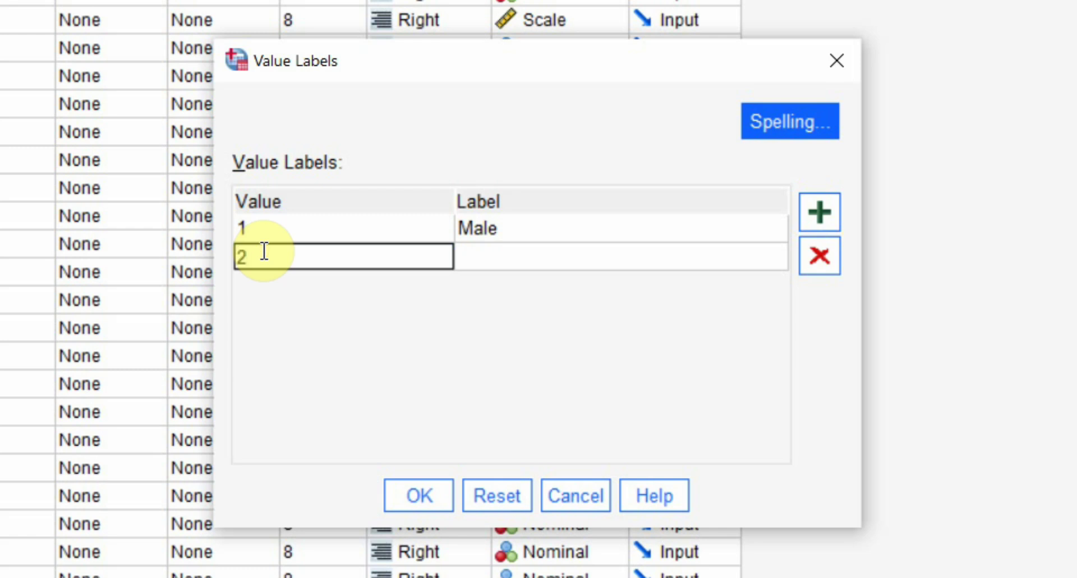
click(482, 247)
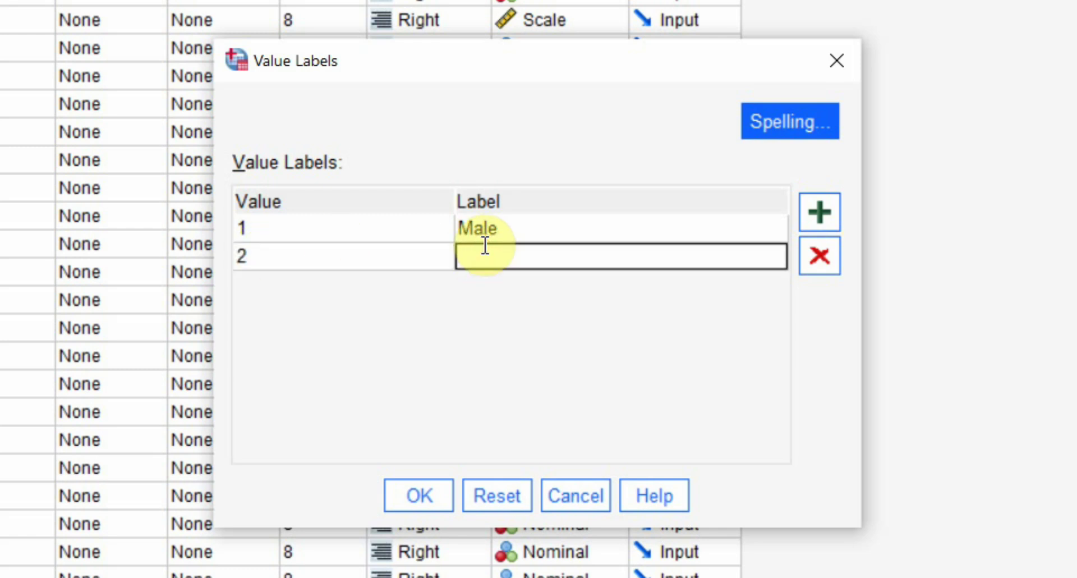
text(Female)
key(Return)
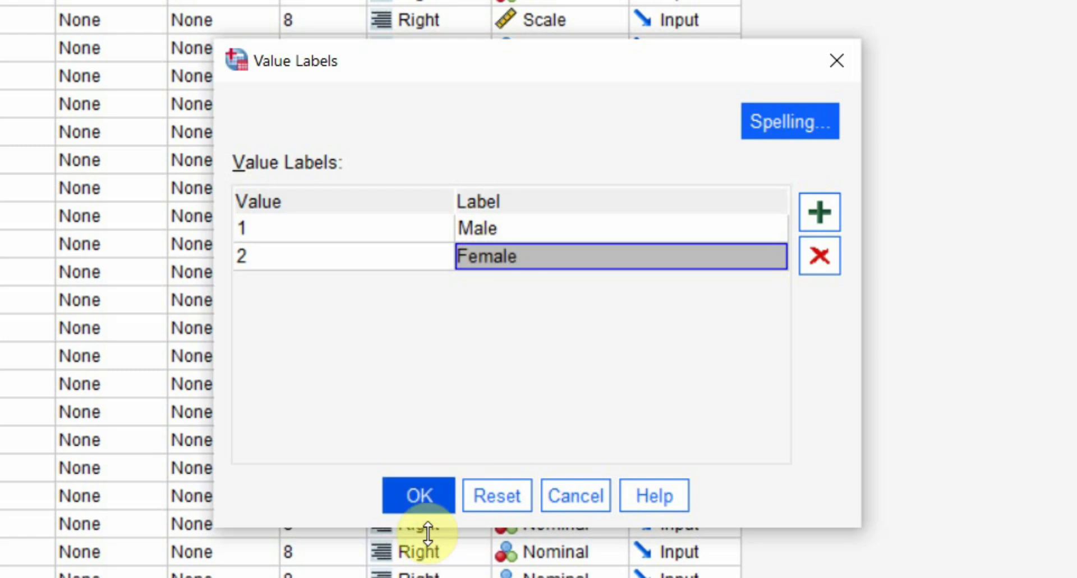
Step: Save Gender's value labels and open Analyze > Compare Means and Proportions > Independent-Samples T Test
click(424, 491)
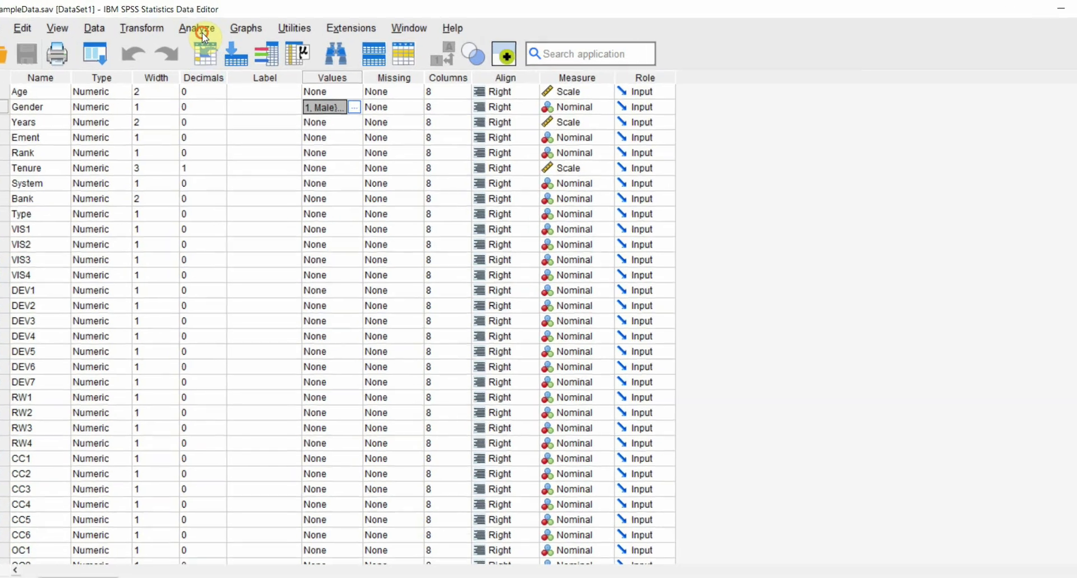
click(202, 28)
mouse_move(246, 28)
mouse_move(147, 50)
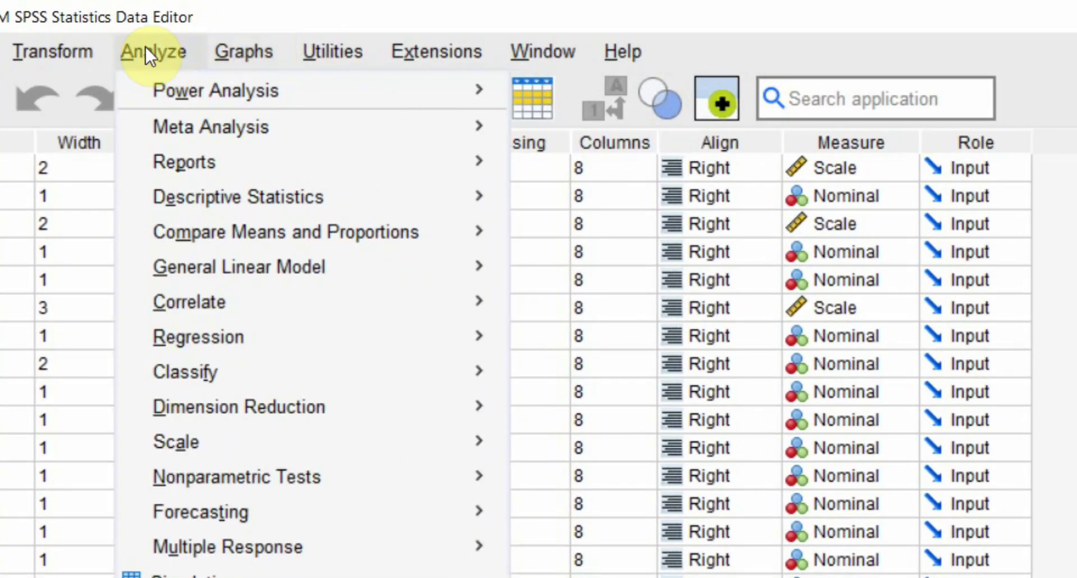
mouse_move(427, 231)
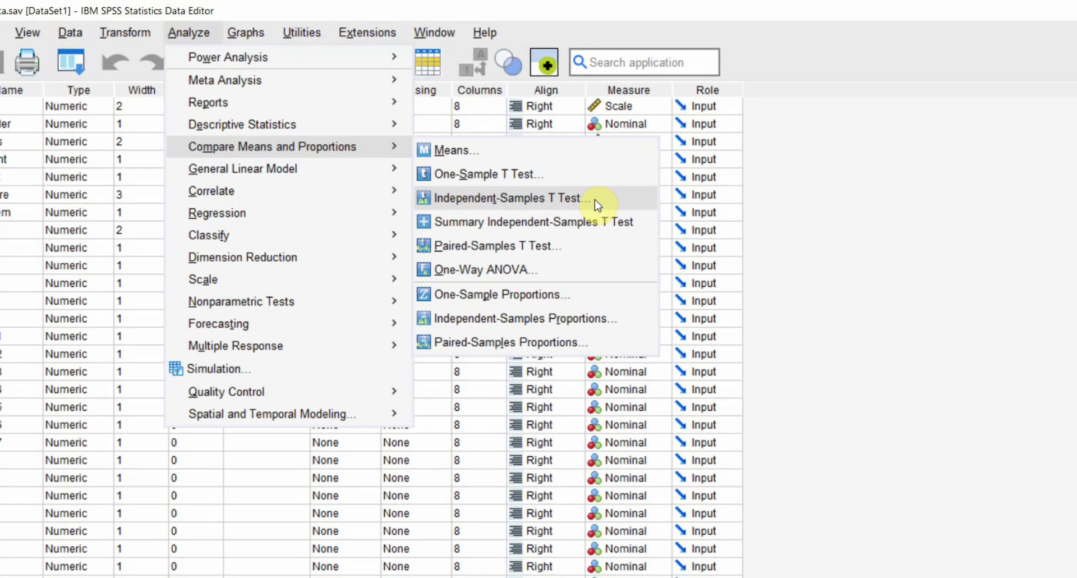
click(595, 200)
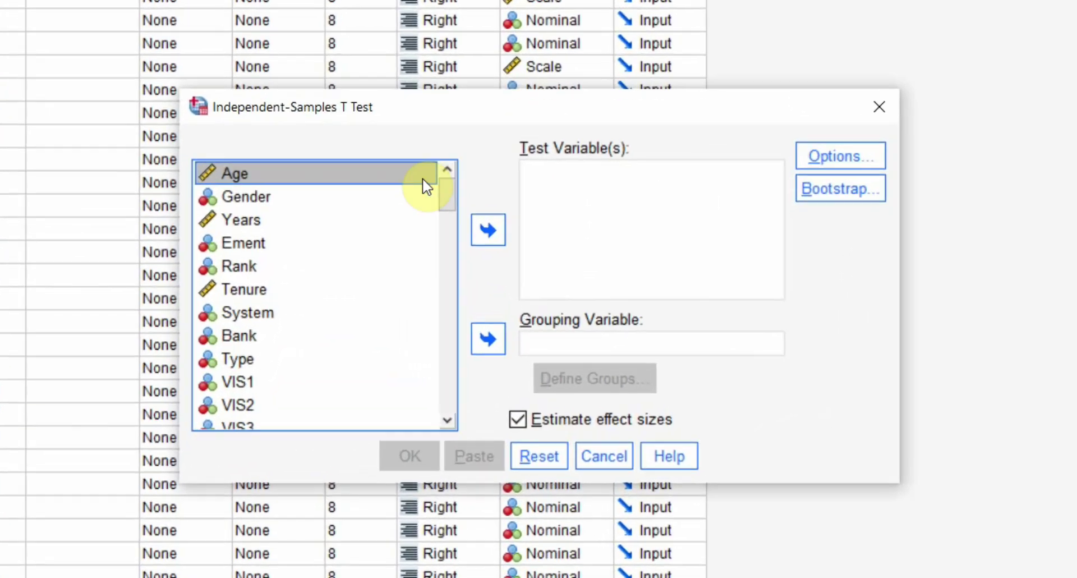
Step: Make VIS the test variable and Gender the grouping variable with groups 1 and 2
drag(448, 196, 444, 394)
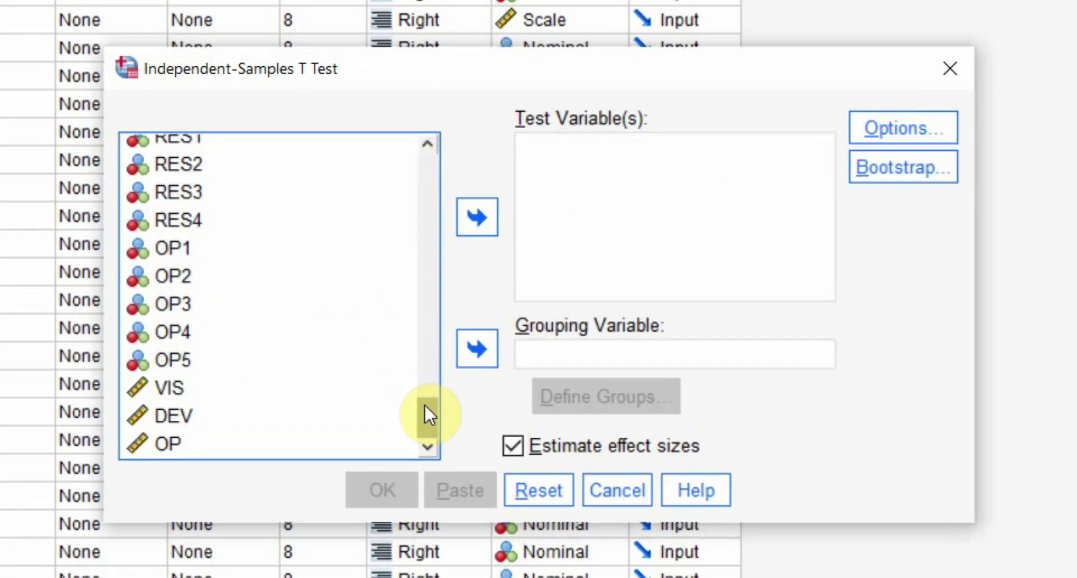
click(163, 389)
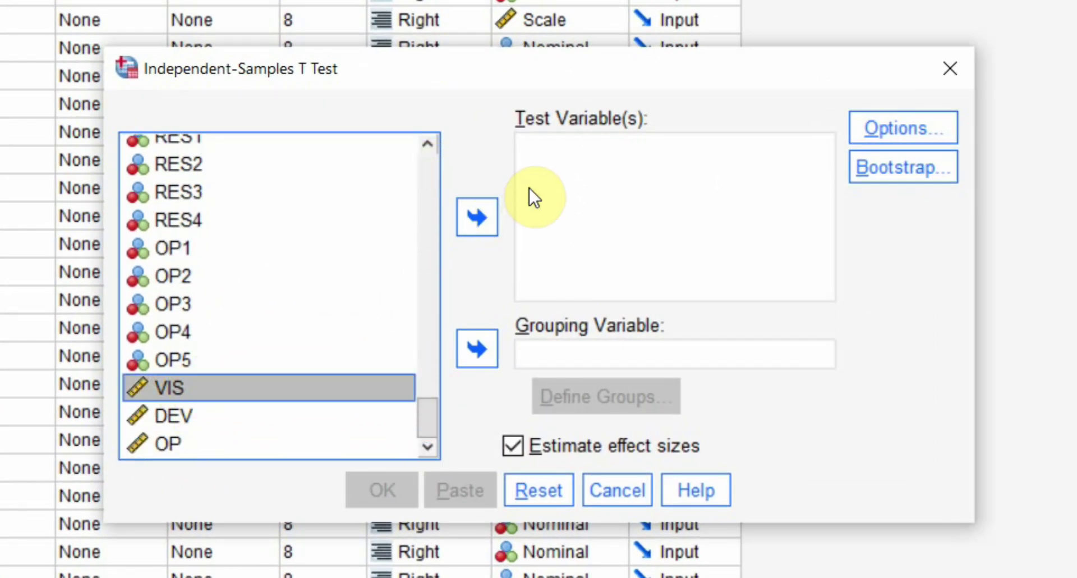
click(476, 220)
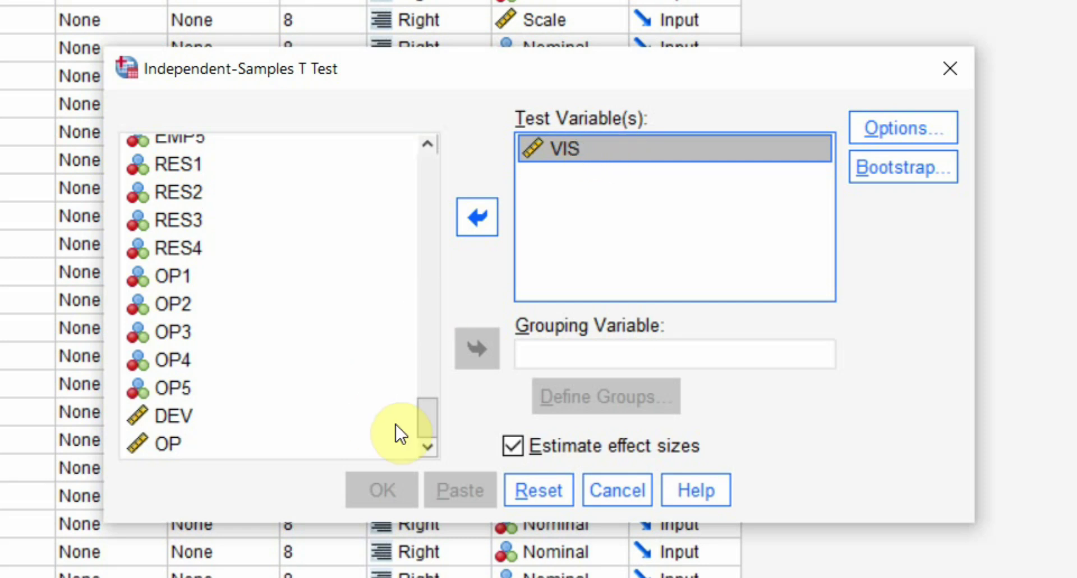
drag(419, 419, 450, 146)
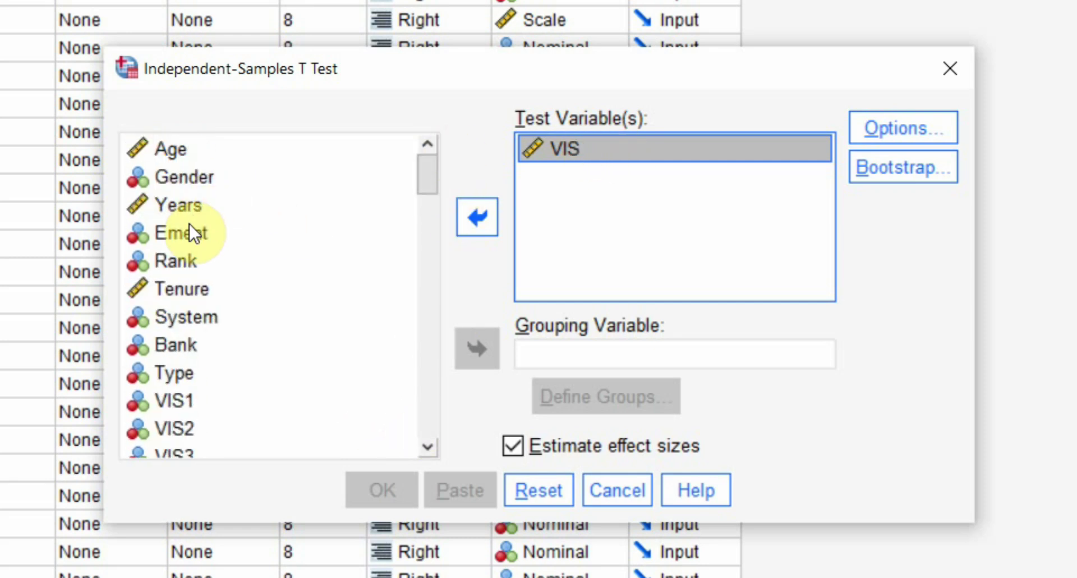
click(187, 179)
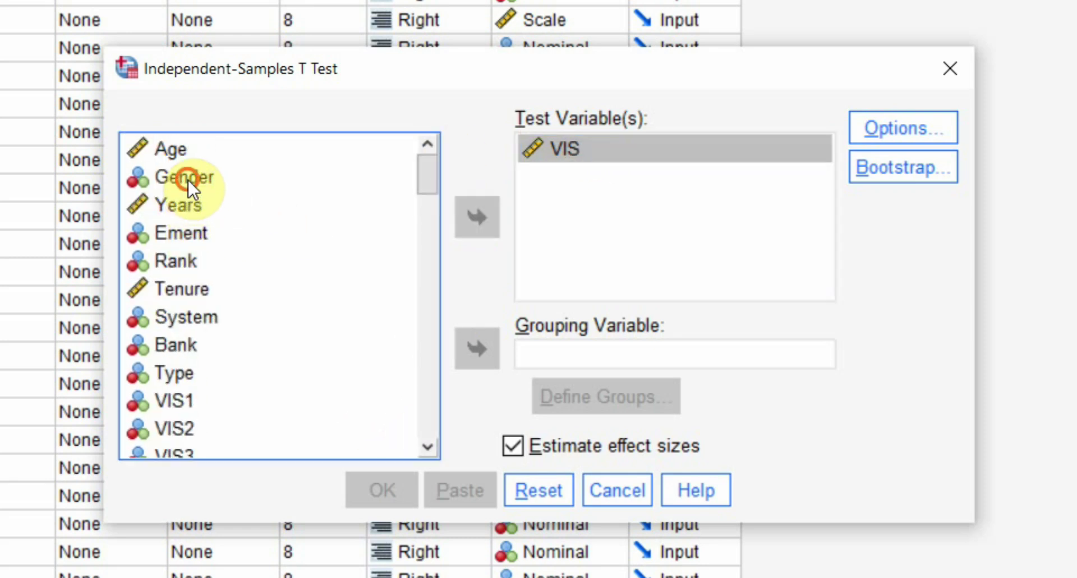
click(482, 354)
click(598, 395)
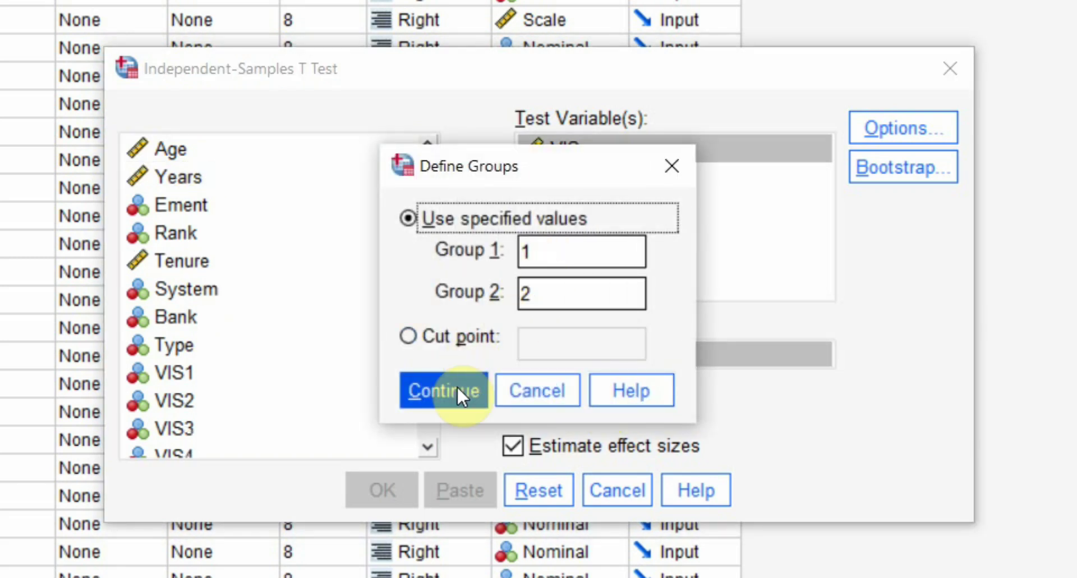
click(457, 390)
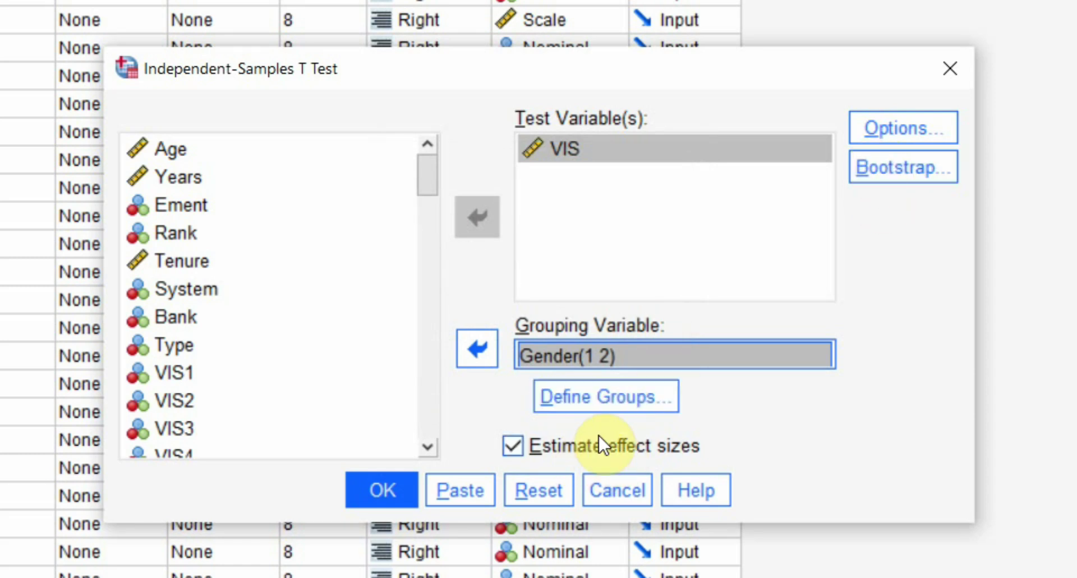
Step: Keep the 95% confidence interval in Options and run the t-test
click(894, 143)
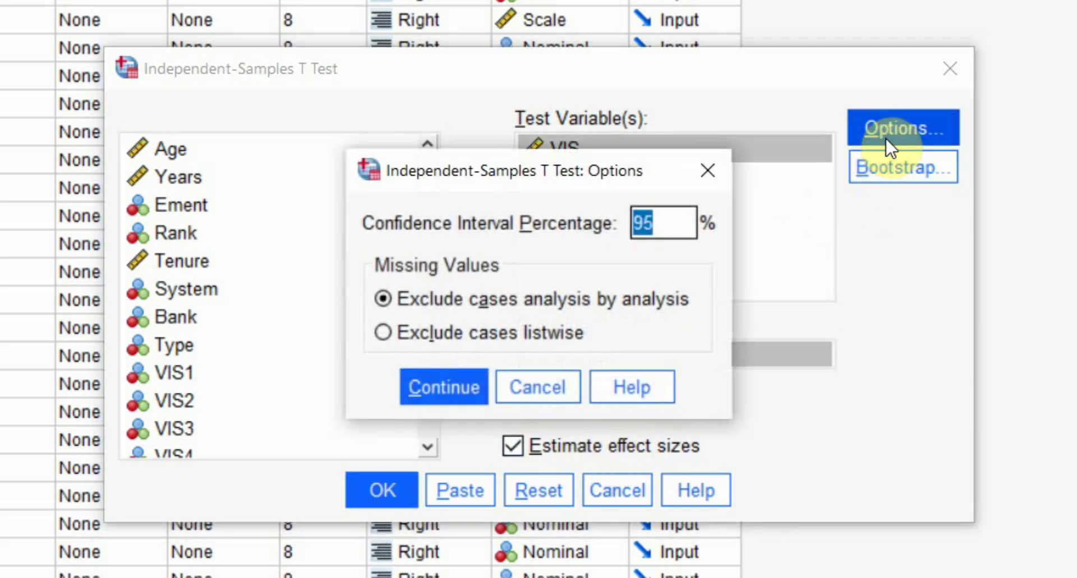
click(433, 383)
click(369, 496)
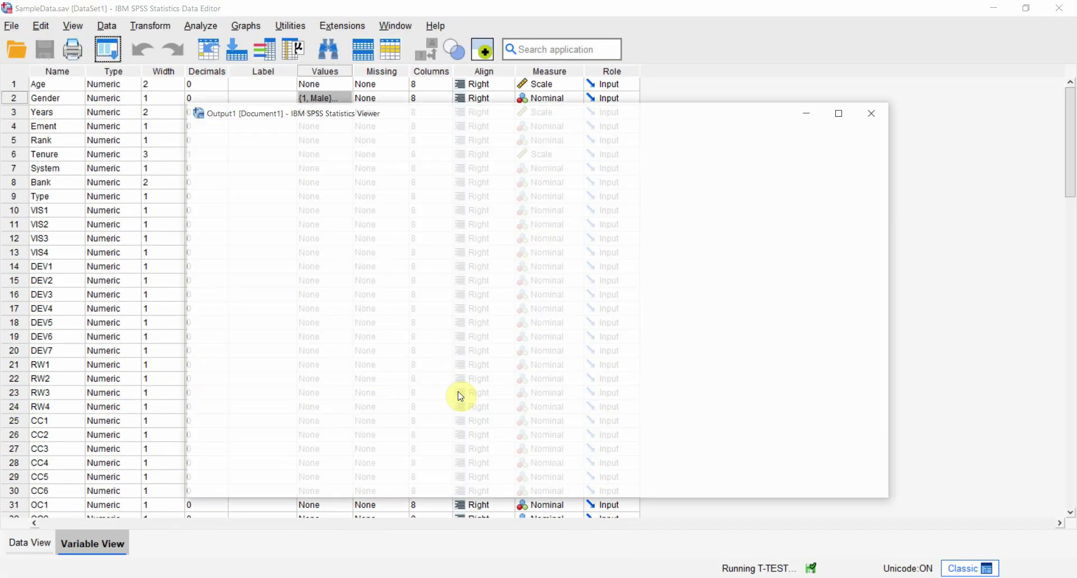
Step: Maximize the Output1 Statistics Viewer window to show the full t-test tables
click(842, 112)
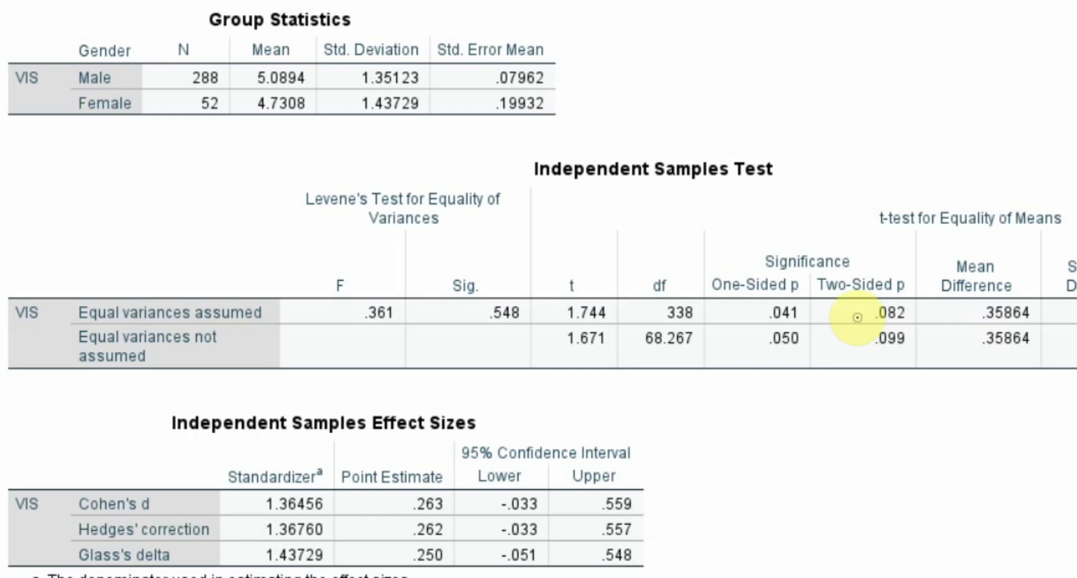
drag(859, 310, 808, 318)
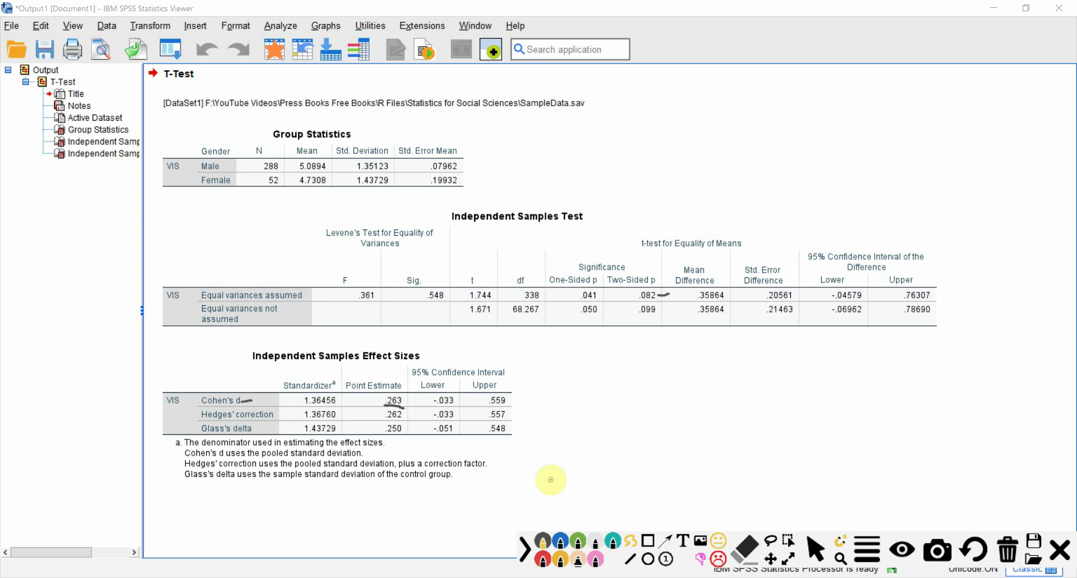
click(974, 546)
key(alt+Tab)
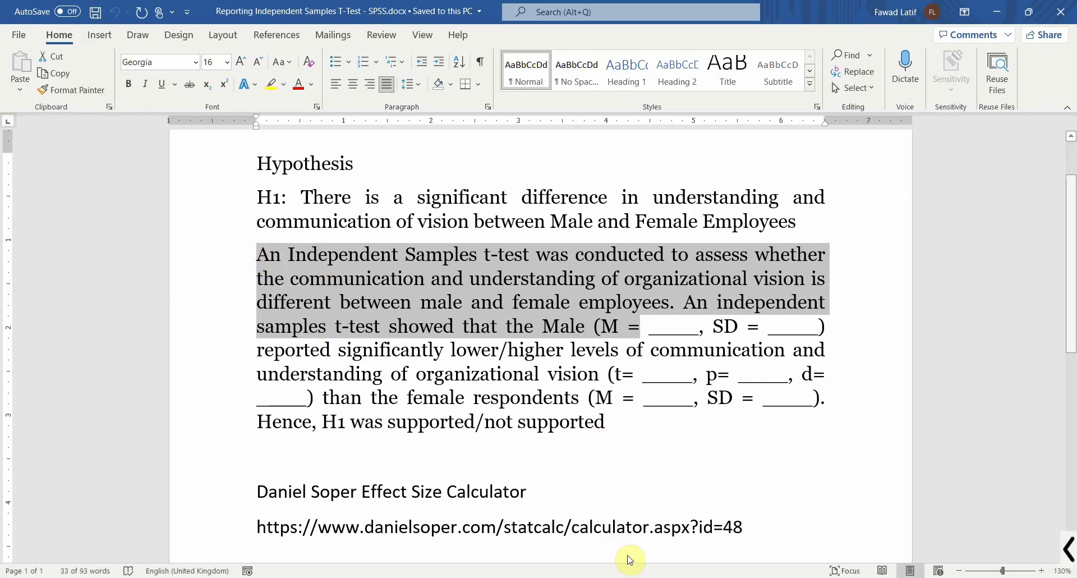
click(641, 575)
click(716, 530)
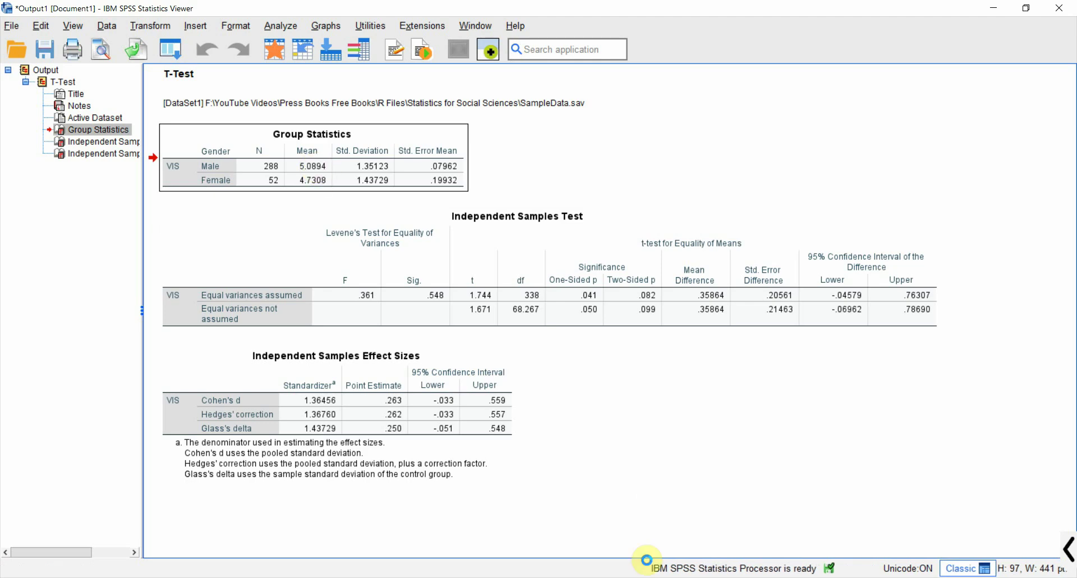
Step: Paste the Group Statistics table below the Word paragraph, then return to the SPSS output
click(645, 575)
click(616, 425)
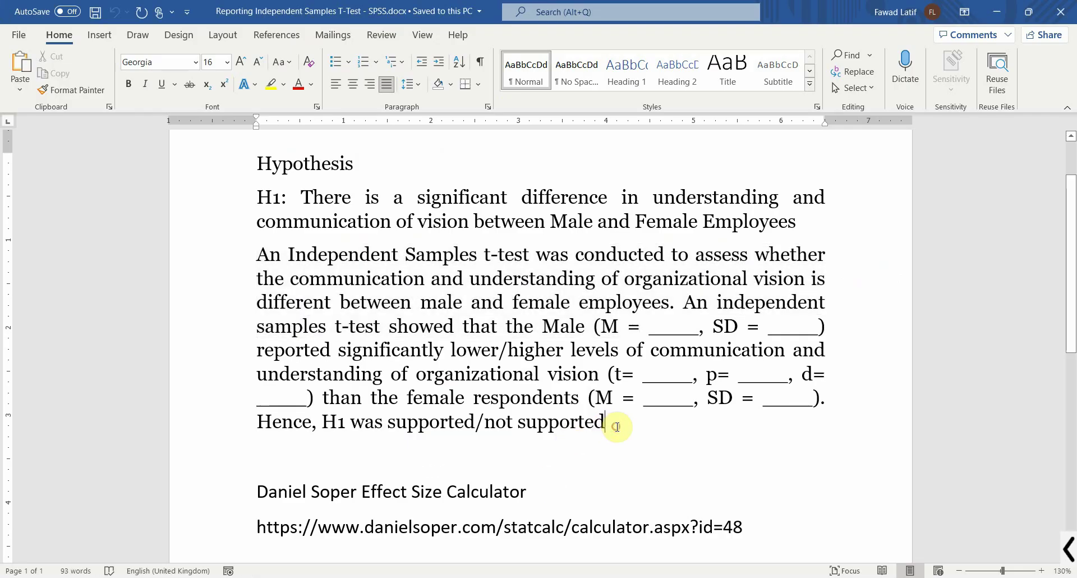
key(Return)
key(Return)
key(ctrl+v)
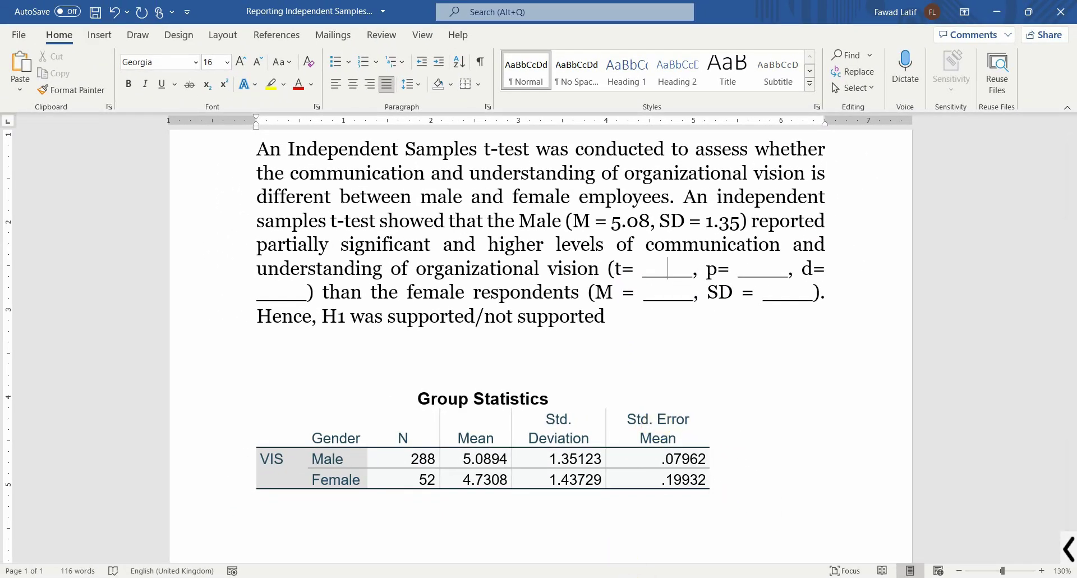
mouse_move(639, 575)
click(696, 538)
Step: Copy the Independent Samples Test table from SPSS and paste it into the Word report
click(675, 247)
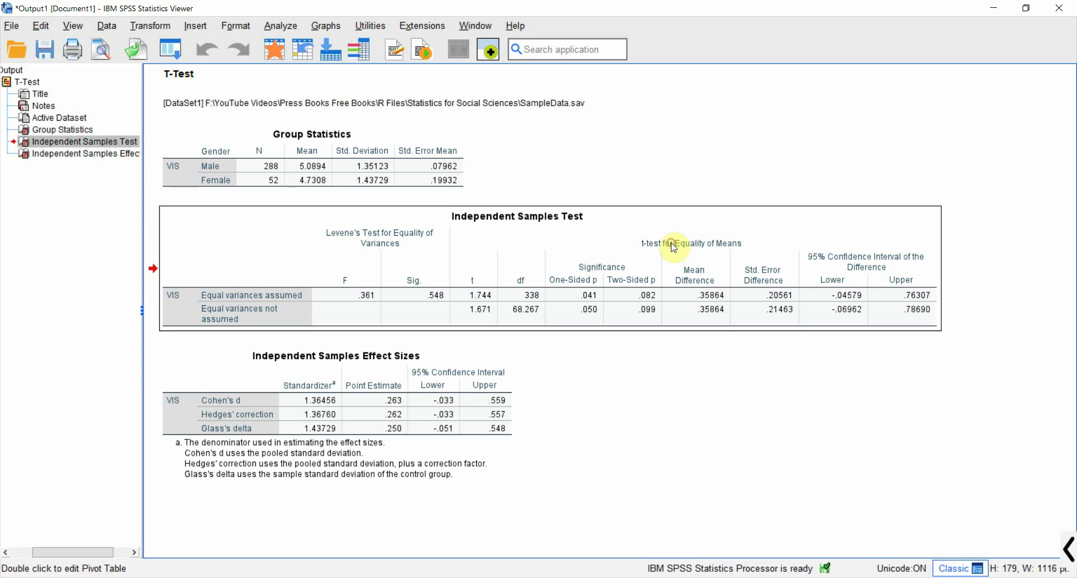
key(alt+Tab)
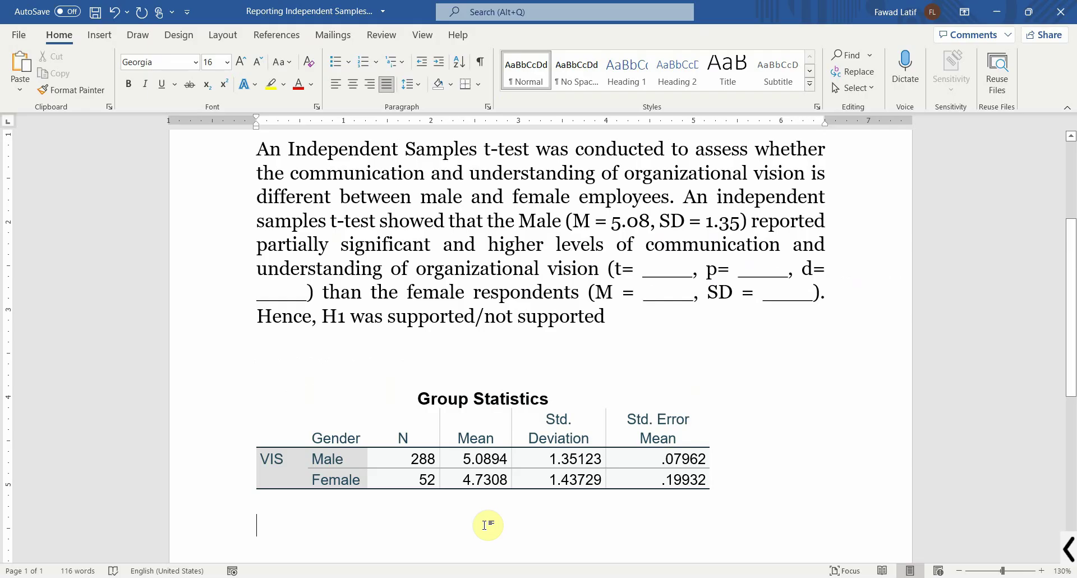
scroll(488, 522, down, 2)
key(ctrl+v)
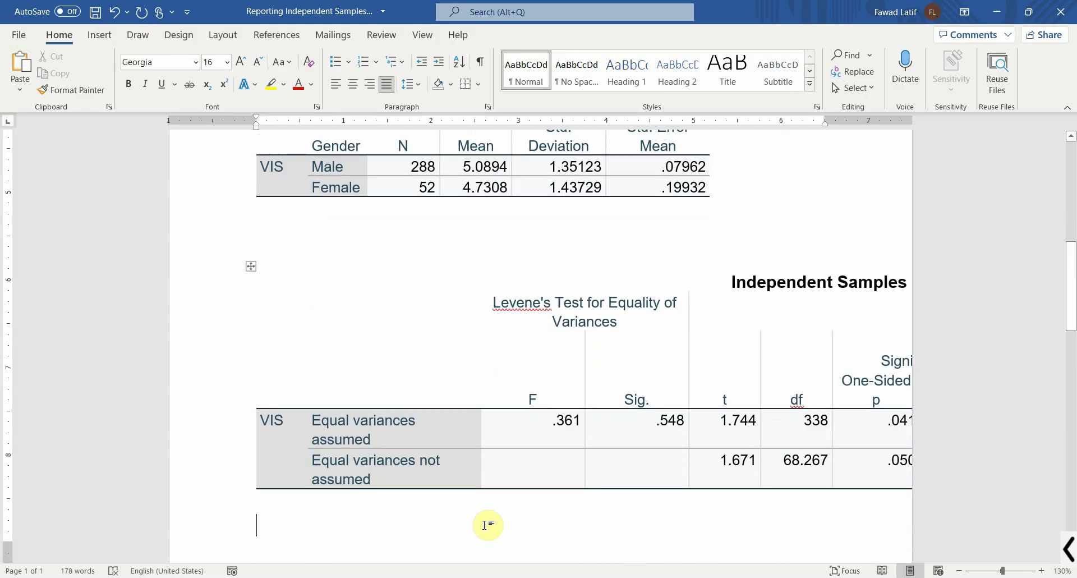
Step: AutoFit the pasted table to the window and set its text to 10 point
click(251, 266)
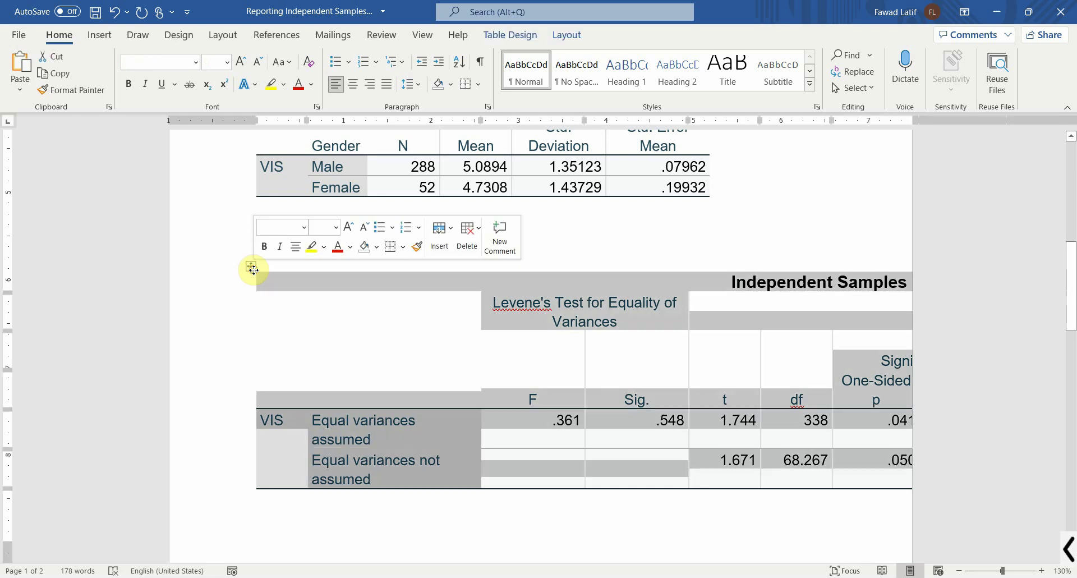
right_click(252, 269)
mouse_move(356, 471)
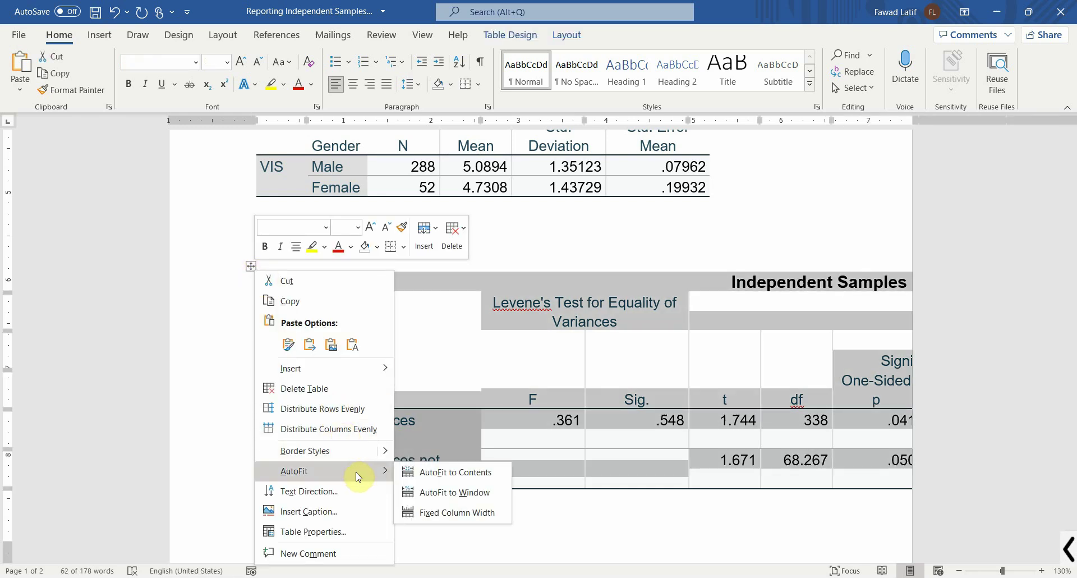
click(418, 489)
scroll(284, 392, down, 1)
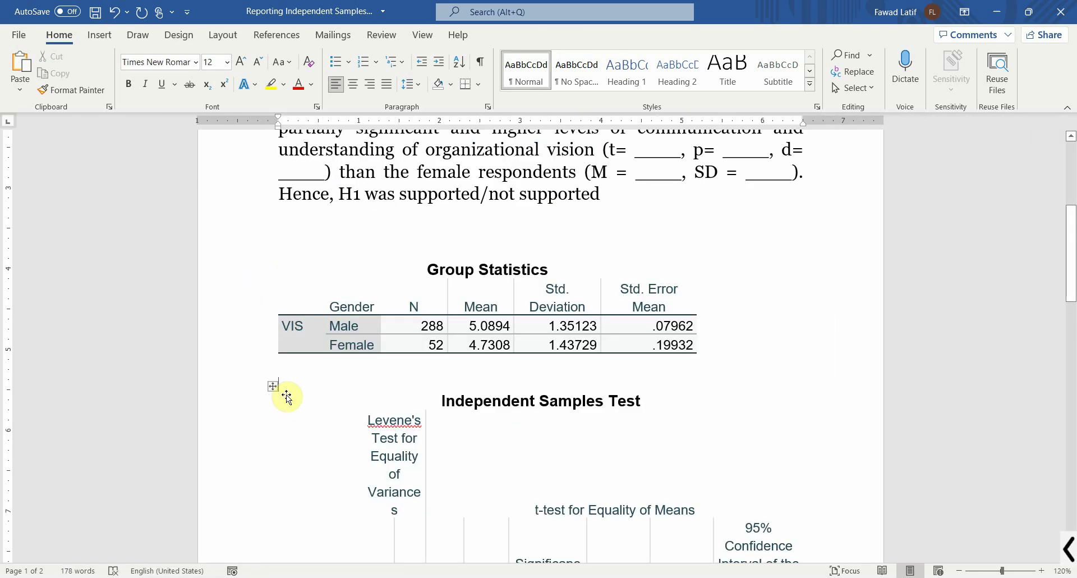
click(273, 386)
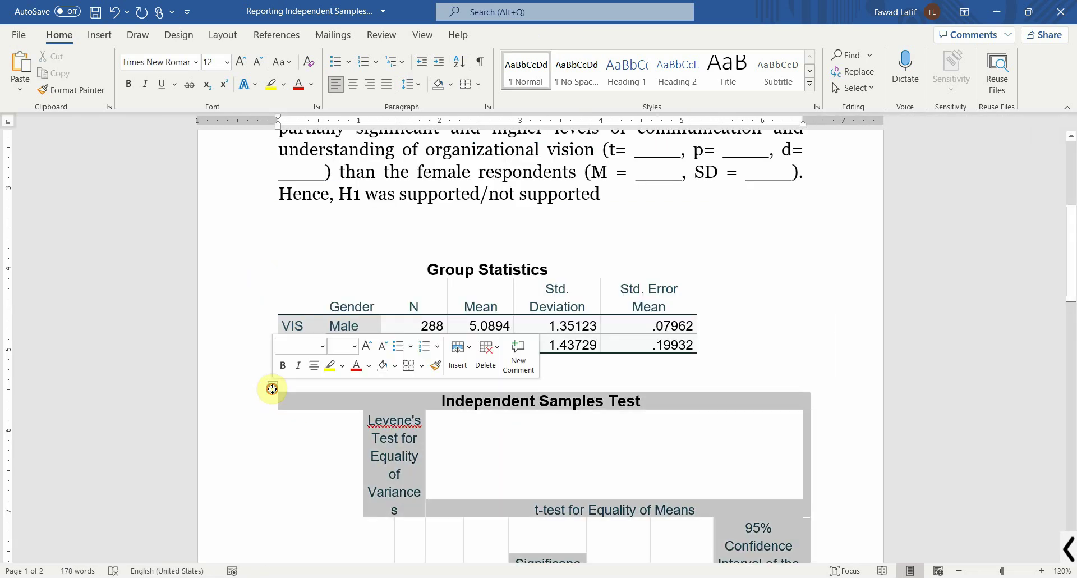
click(226, 62)
click(220, 109)
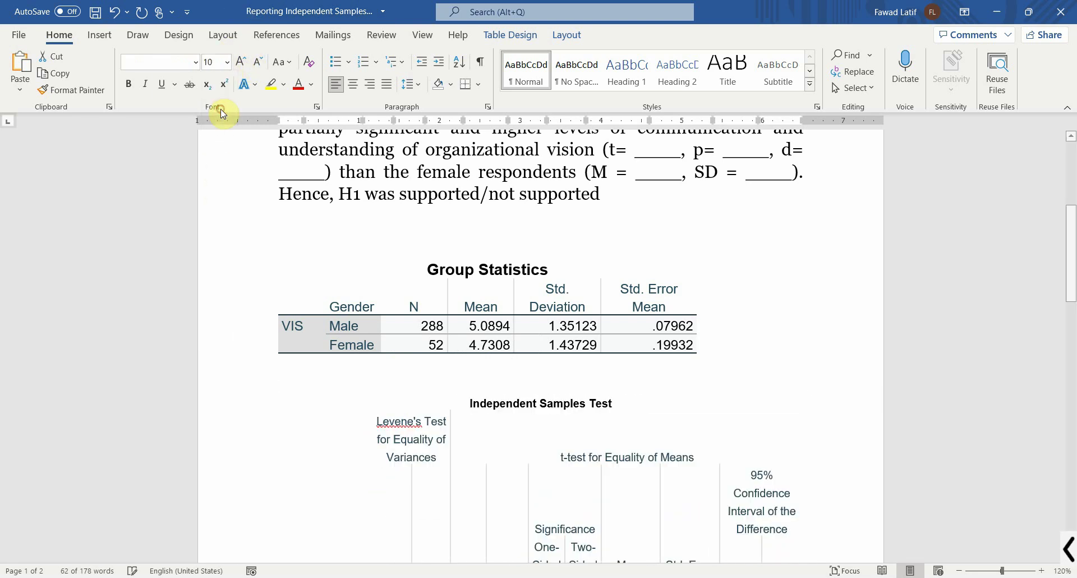
drag(1071, 294, 1071, 346)
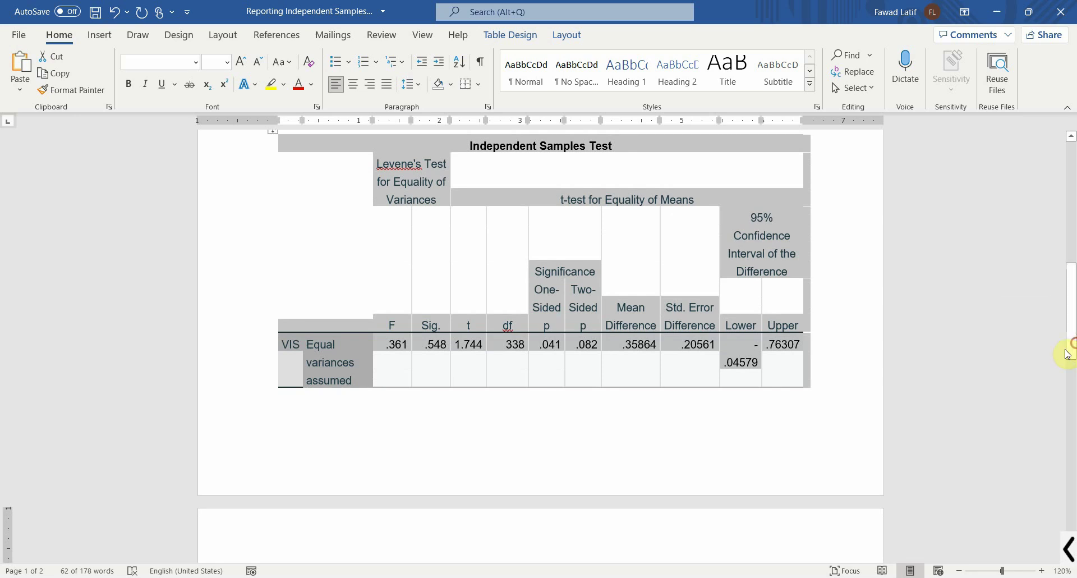
click(429, 351)
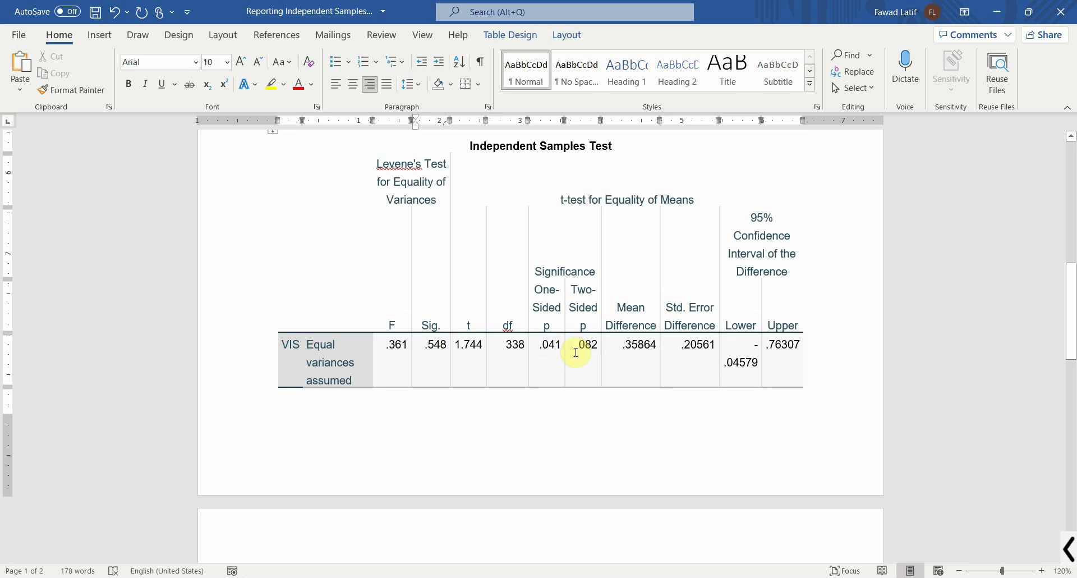
drag(1070, 319, 1071, 211)
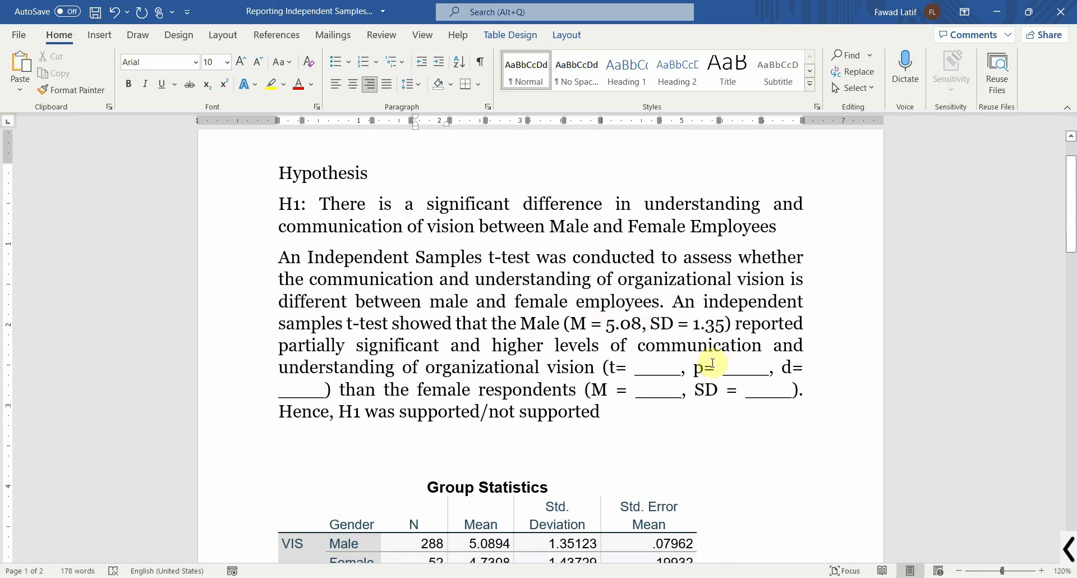
Step: Fill in p = 0.082, t = 1.744 and d = 0.26, removing the leftover blanks
click(716, 368)
text(0.082)
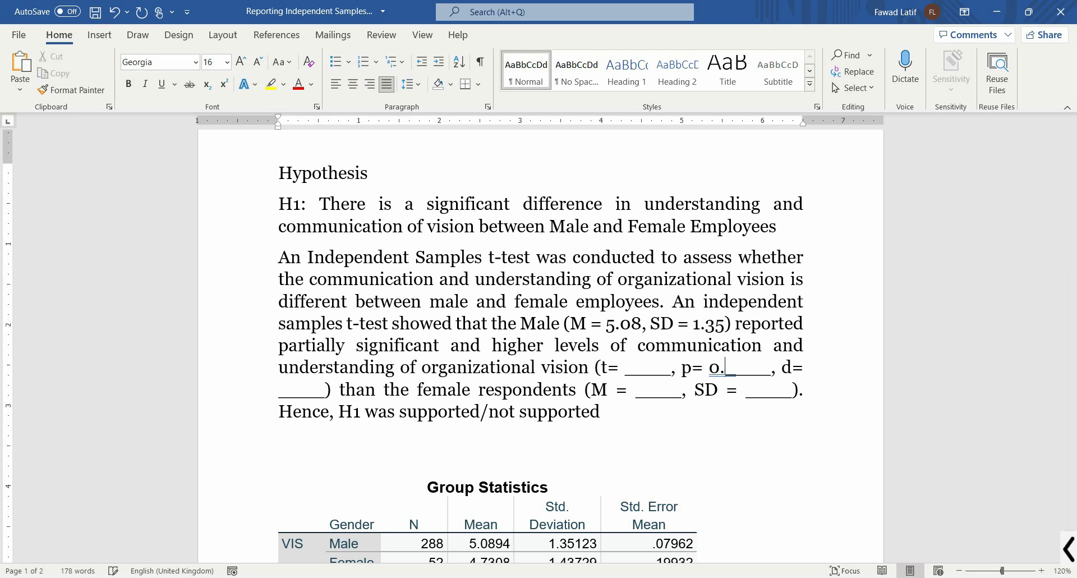
key(shift+Right)
key(shift+Right)
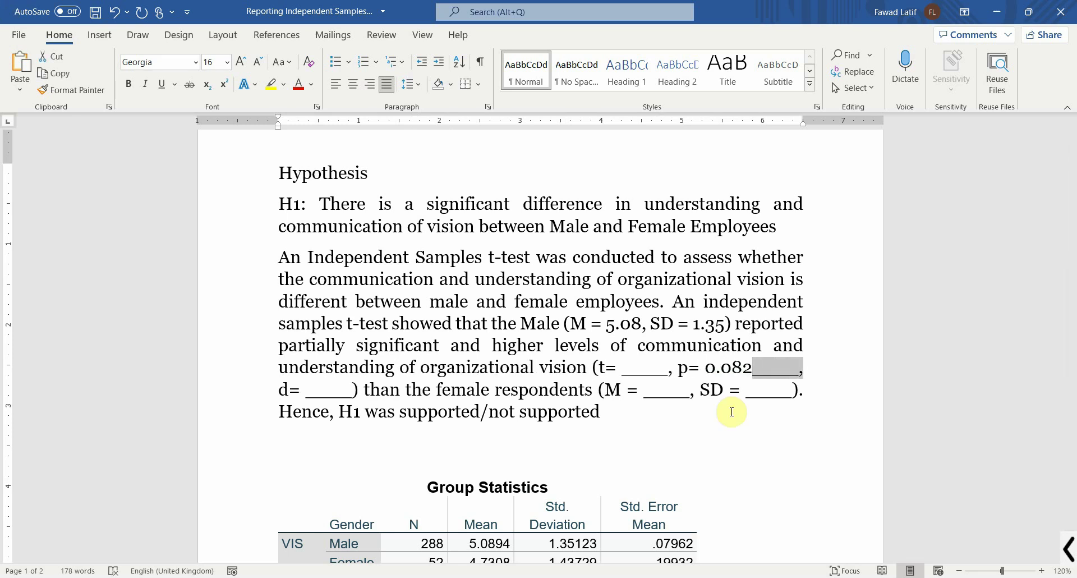
key(shift+Left)
key(Delete)
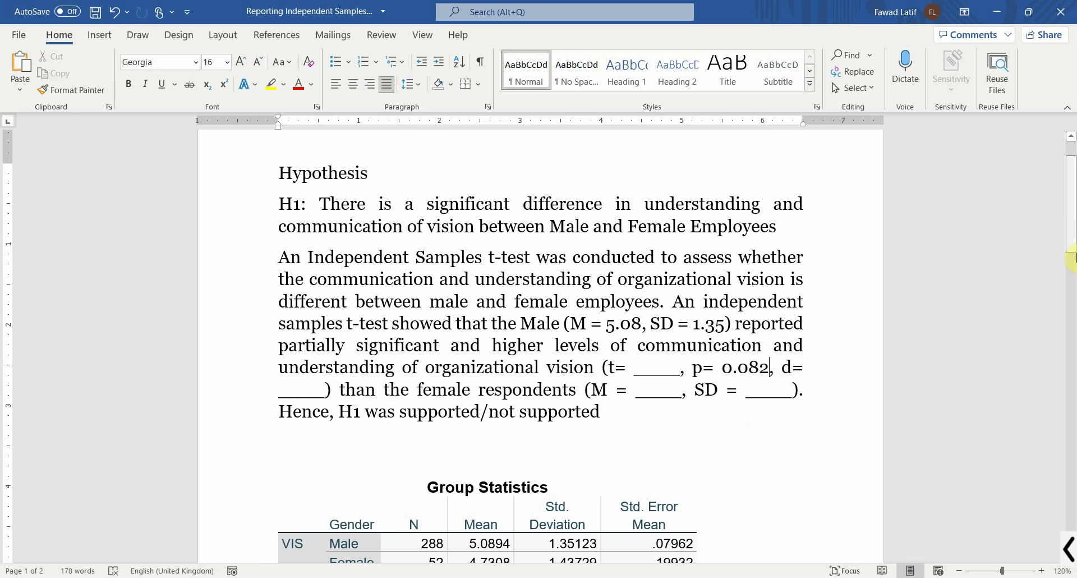
drag(1072, 255, 1072, 331)
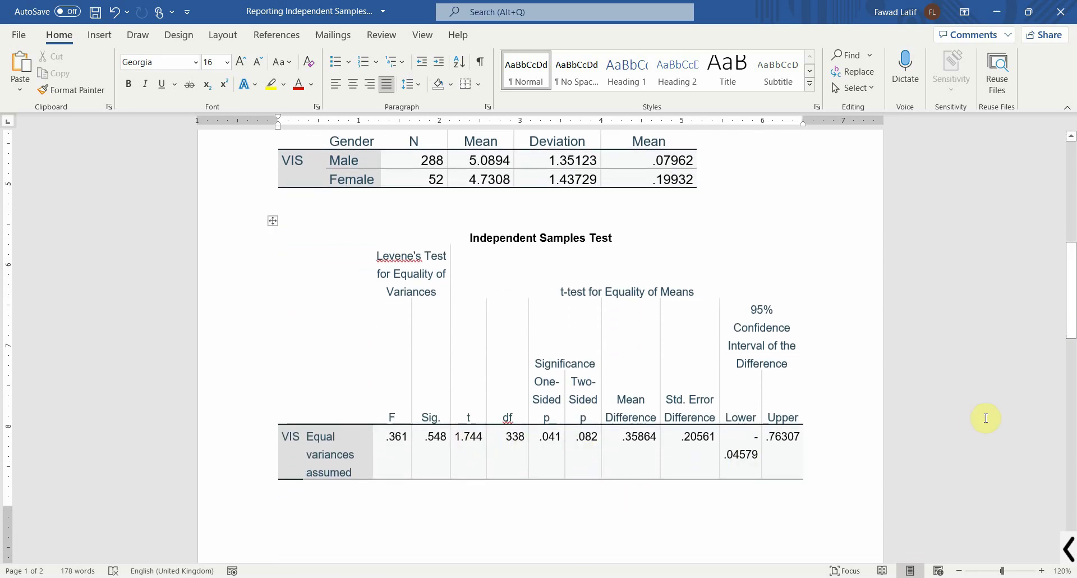
drag(1071, 280, 1072, 204)
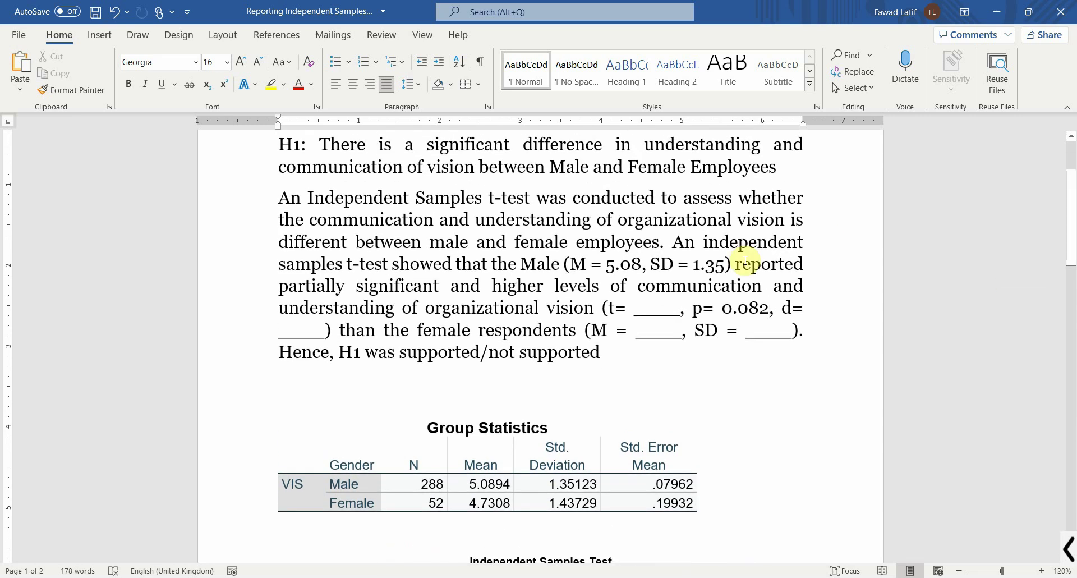
text(1.744)
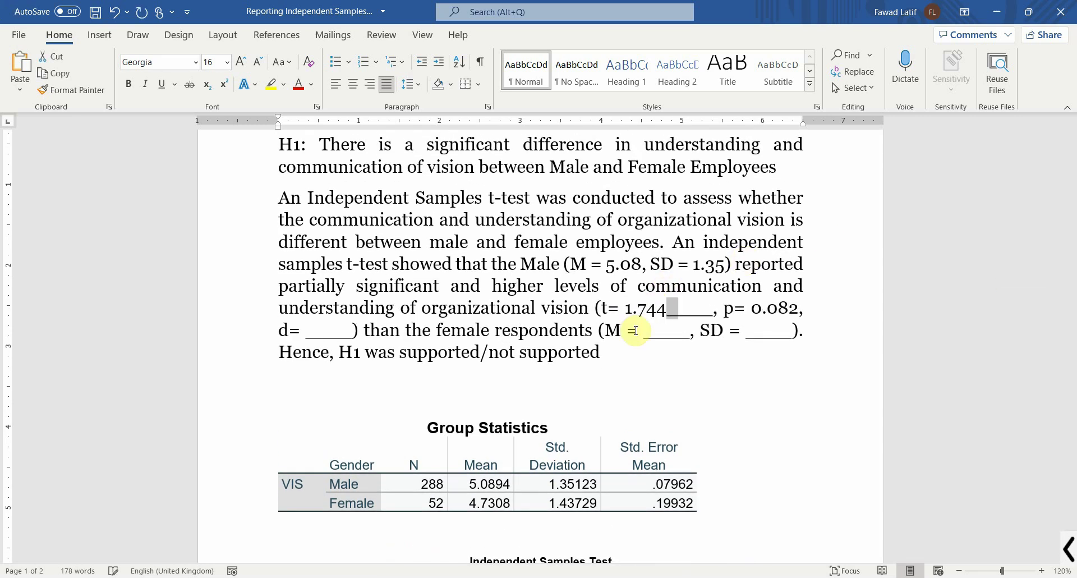
key(shift+Right)
key(shift+Right)
key(shift+Right)
key(shift+Right)
key(Delete)
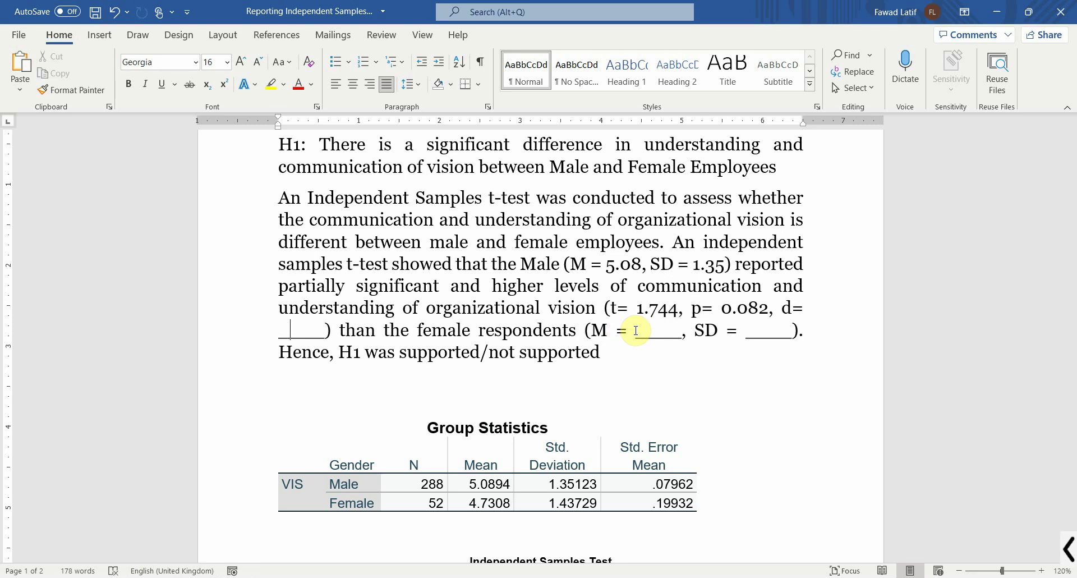
key(shift+Right)
key(shift+Right)
key(shift+Right)
key(shift+Right)
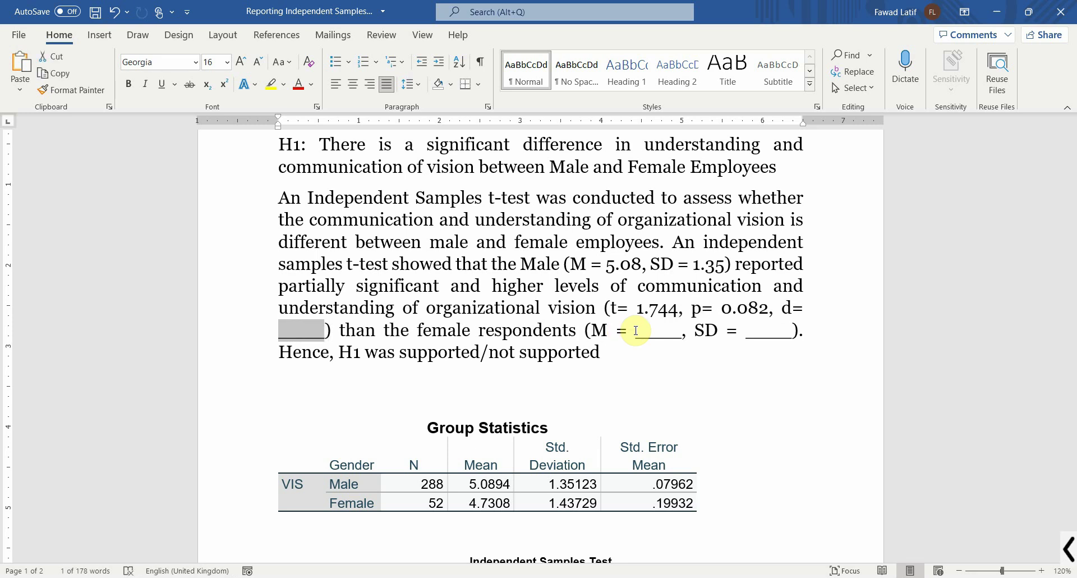
text(0.26)
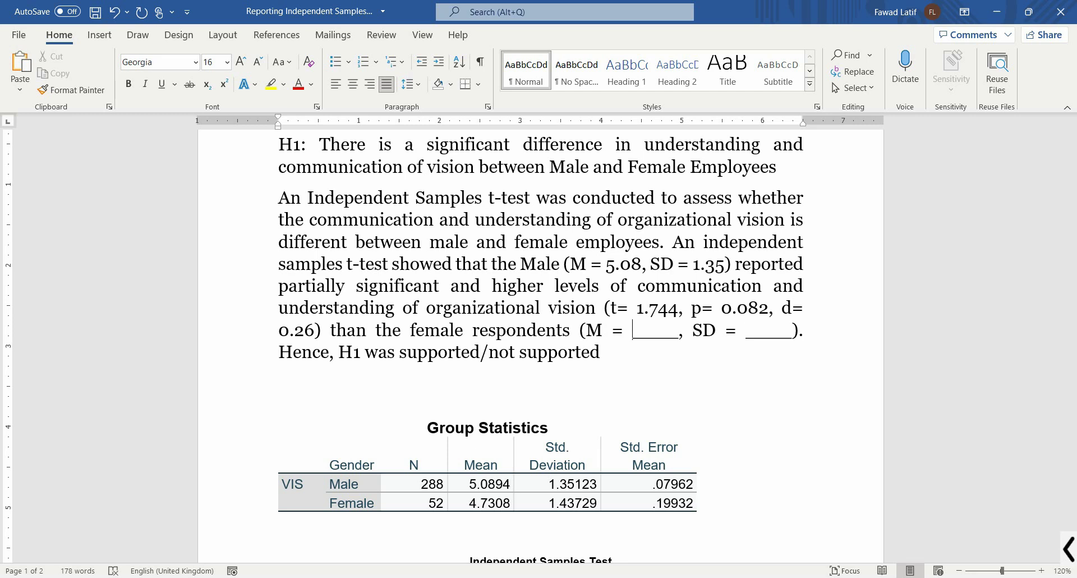
Step: Enter the female M = 4.72 and SD = 1.43, and state H1 was partially supported
text(4.72)
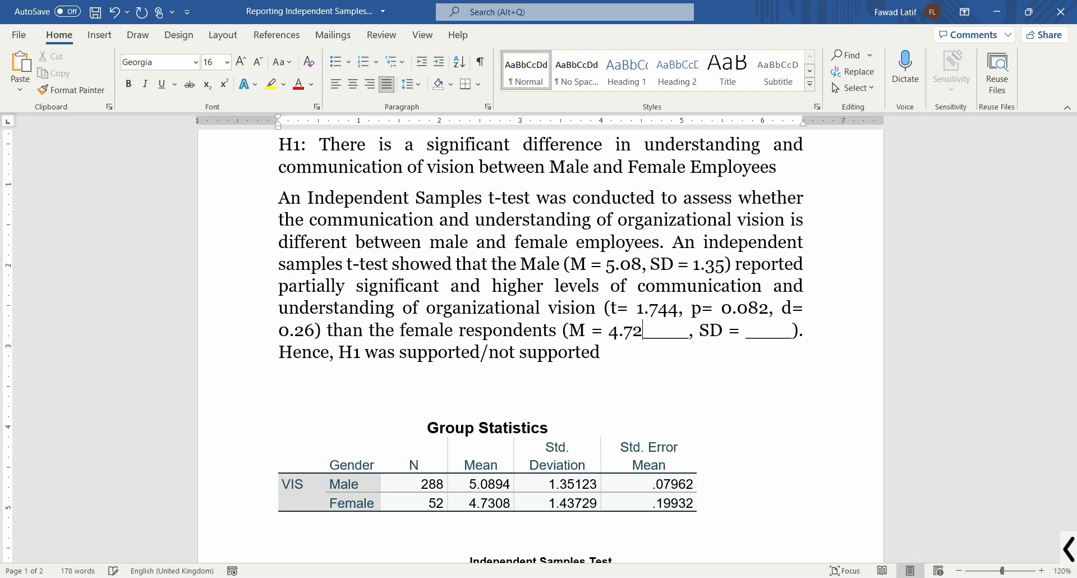
key(shift+Right)
key(shift+Right)
key(shift+Right)
key(shift+Right)
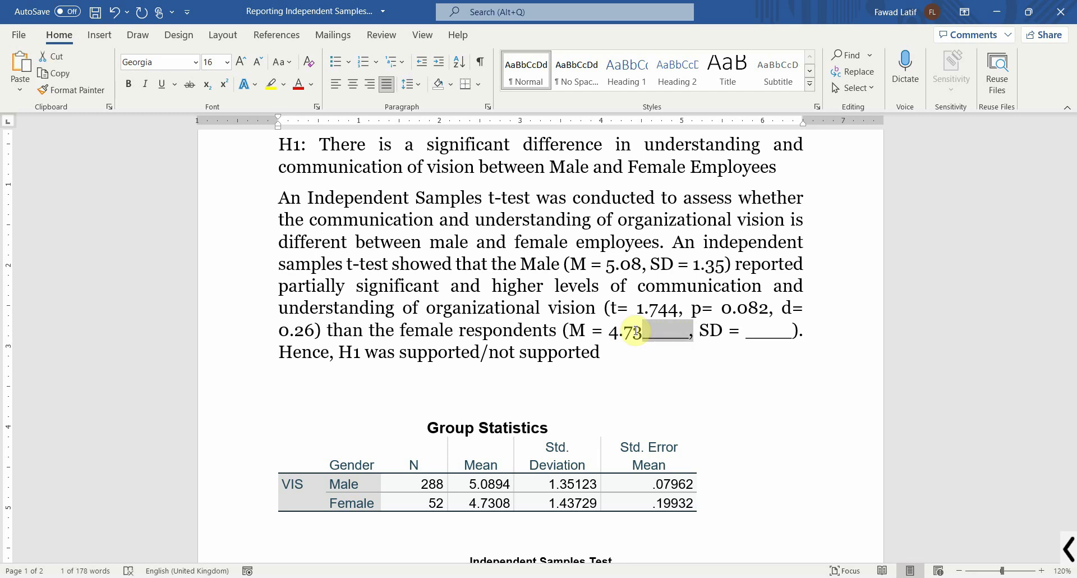
key(Delete)
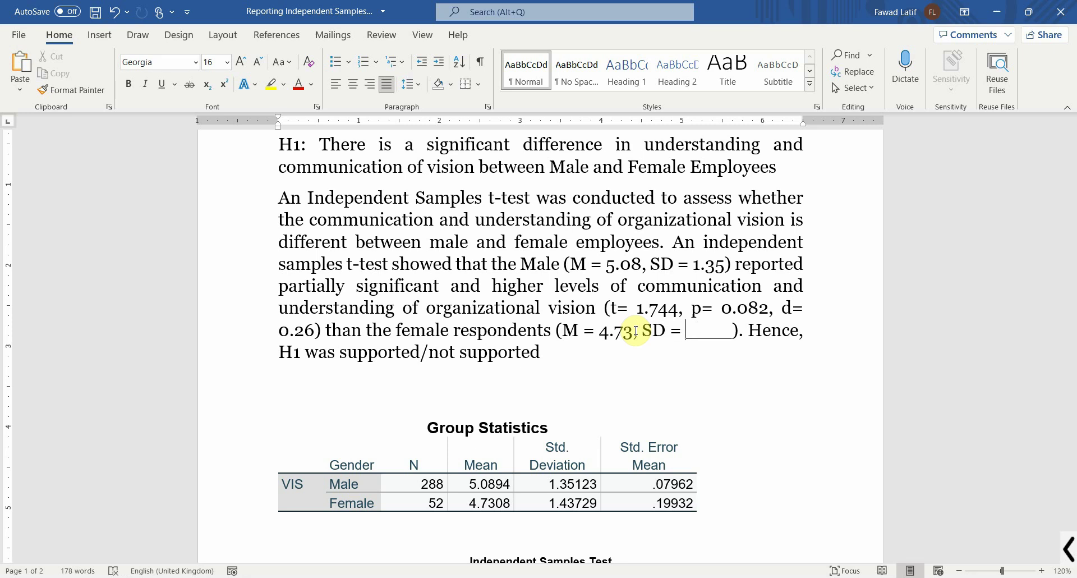
text(1.43)
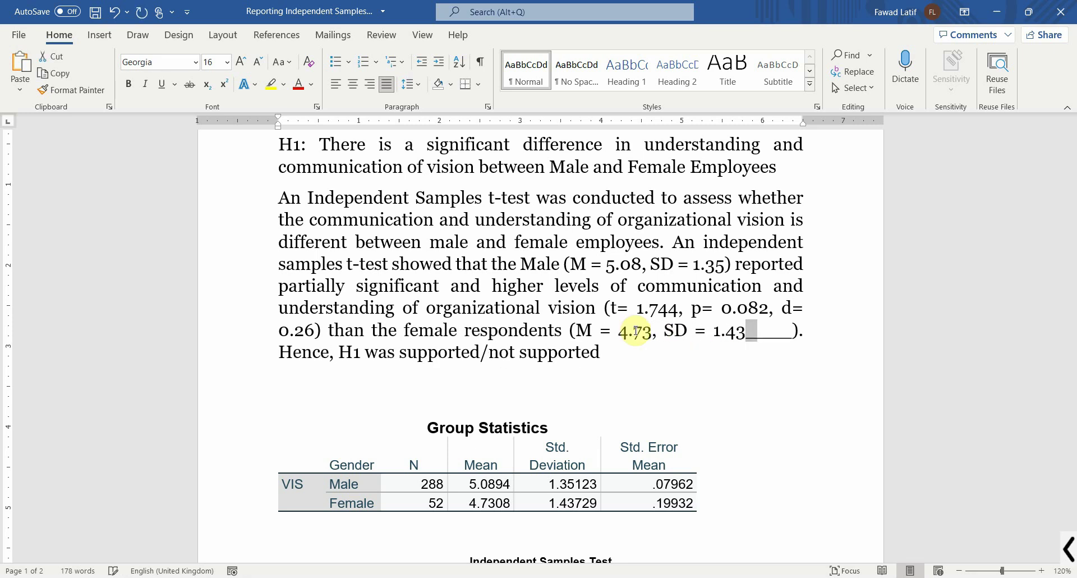
key(shift+Right)
key(shift+Right)
key(shift+Right)
key(shift+Right)
key(Delete)
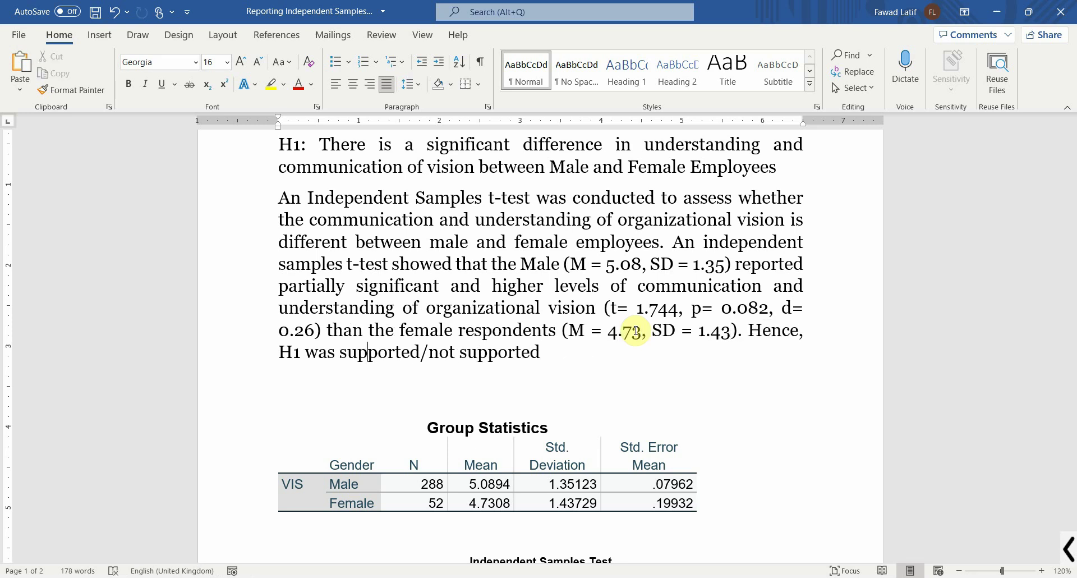
text(partiall)
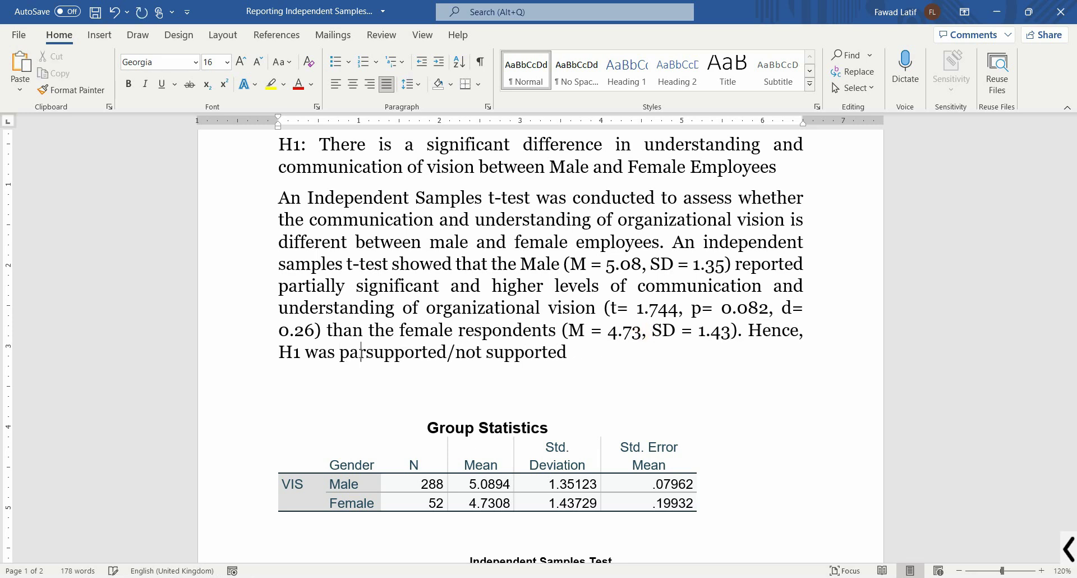
text(y)
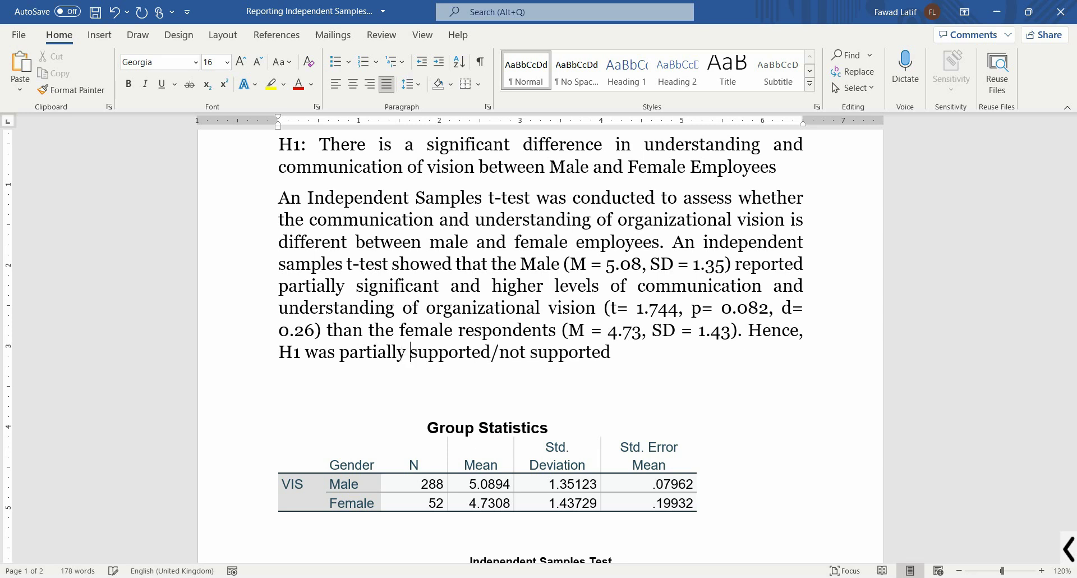
key(shift+Right)
key(shift+Right)
key(shift+Right)
key(shift+Right)
key(shift+Right)
key(shift+Right)
key(shift+Right)
key(shift+Right)
key(shift+Right)
key(shift+Right)
key(shift+Right)
key(shift+Right)
key(shift+Right)
key(shift+Right)
key(shift+Right)
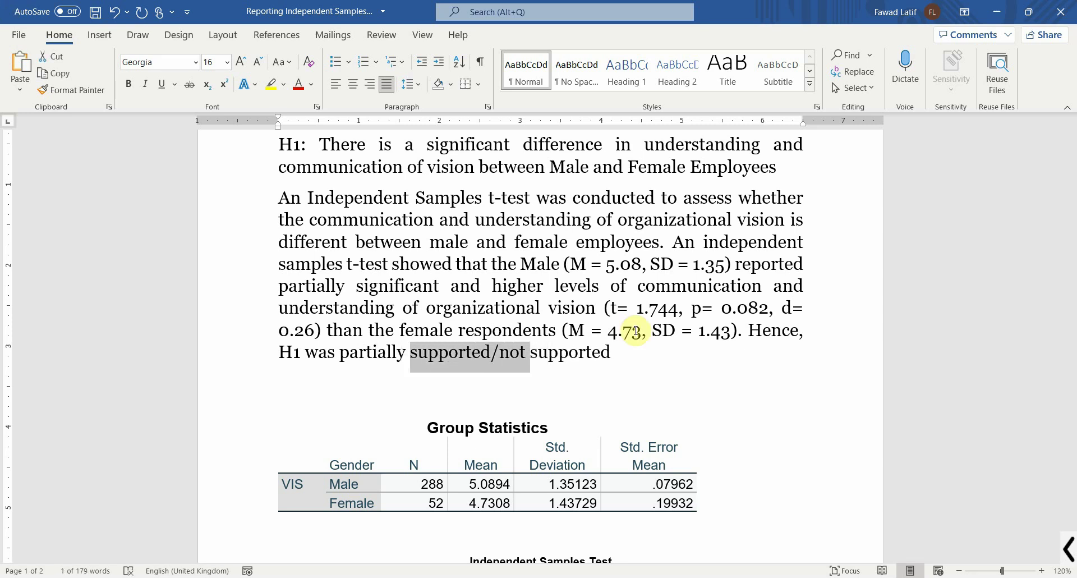
key(Delete)
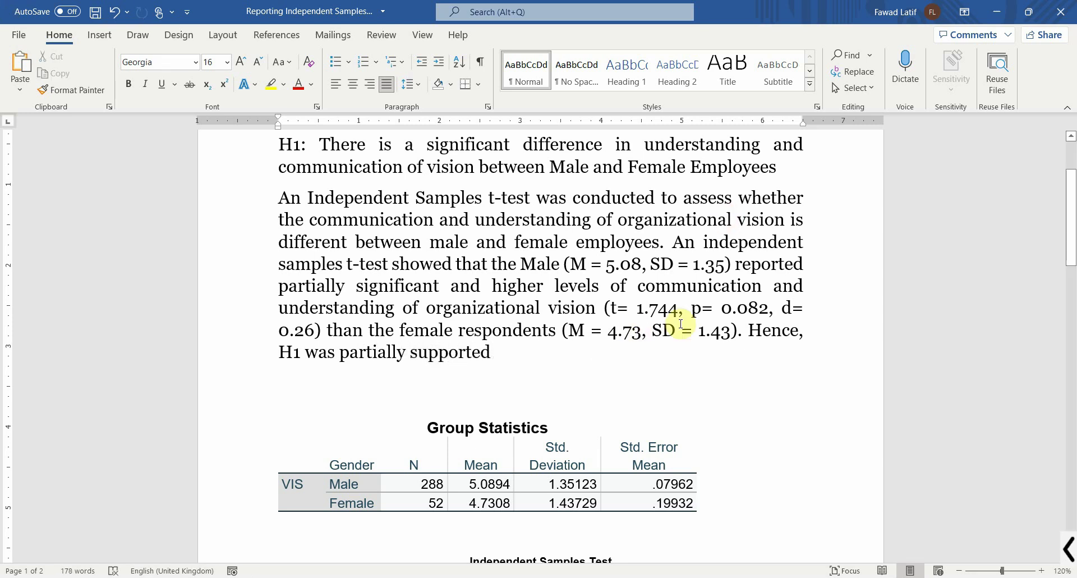
Step: Delete the entire 'Equal variances not assumed' row, keeping only the equal-variances-assumed results
click(1069, 212)
drag(1070, 212, 1046, 360)
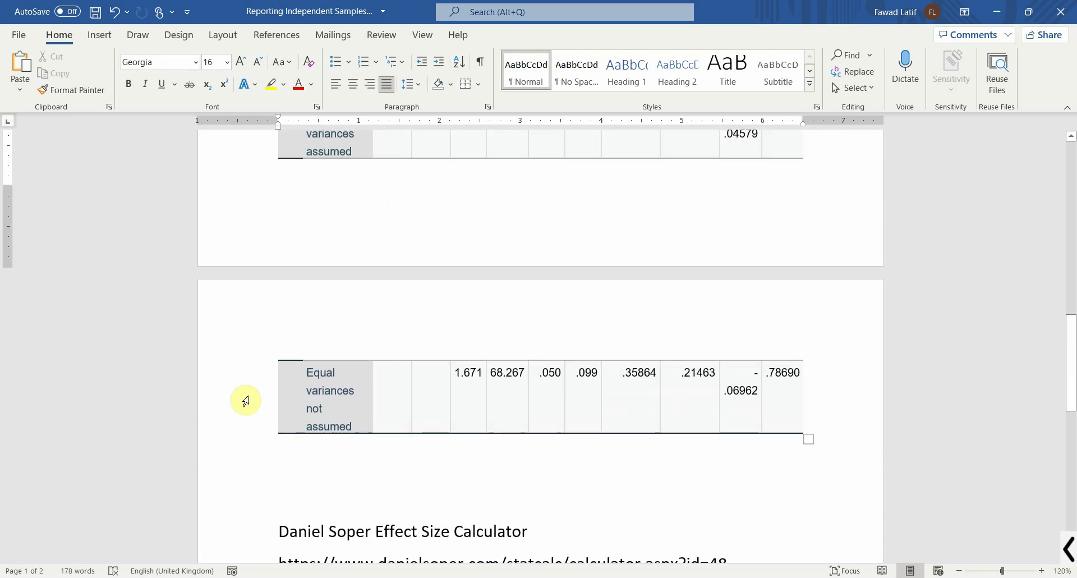
drag(308, 374, 818, 405)
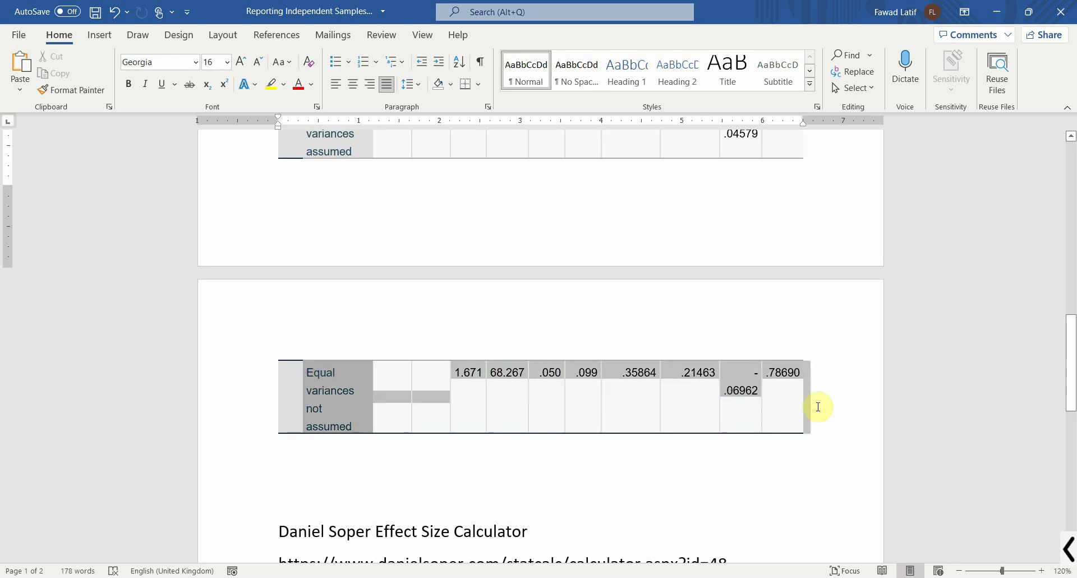
key(BackSpace)
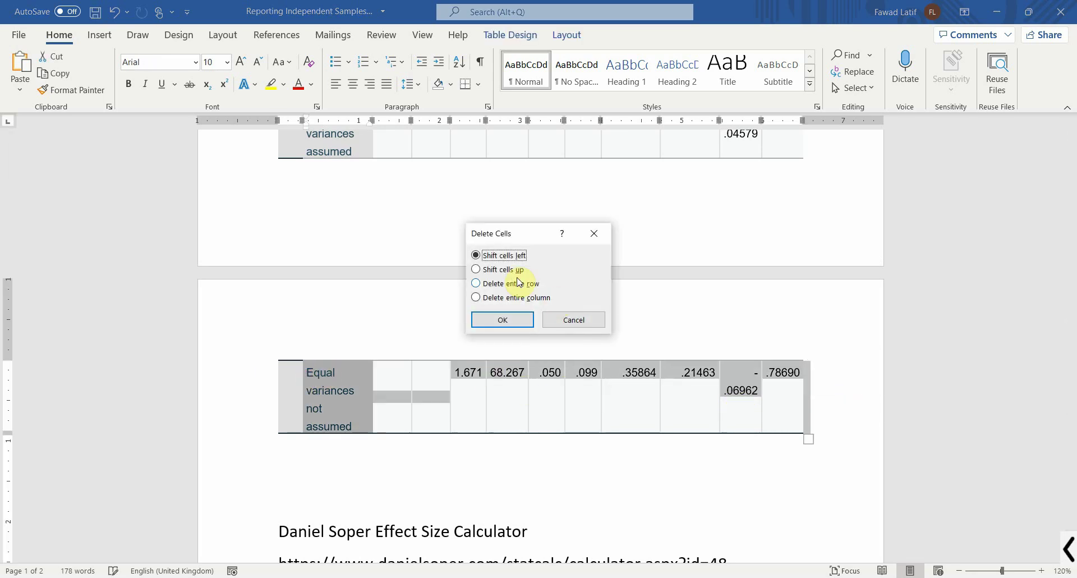
click(502, 320)
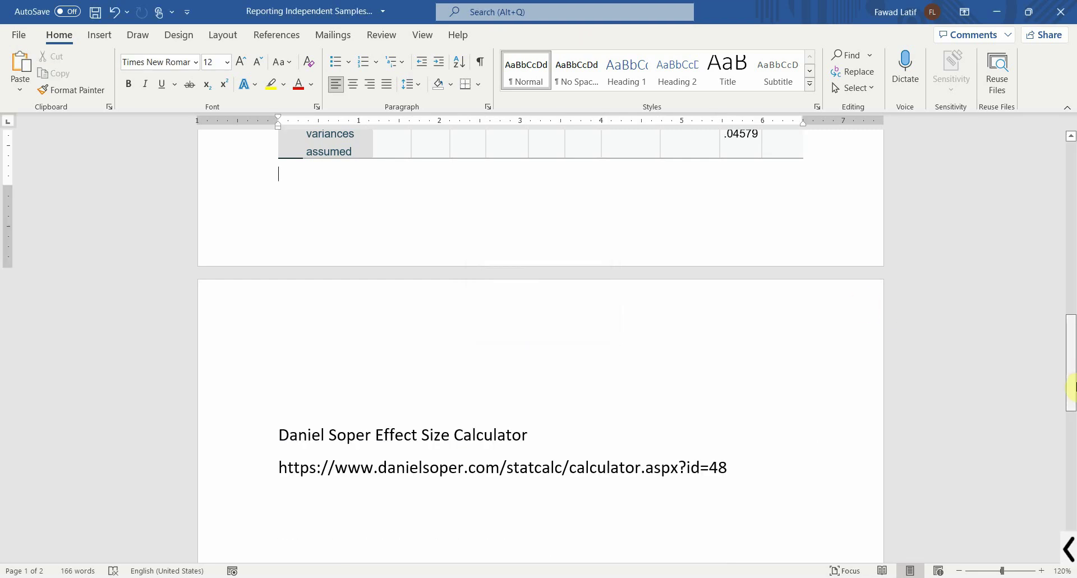
drag(1072, 384, 1071, 303)
Step: Apply All Borders to the whole Independent Samples Test table
click(464, 285)
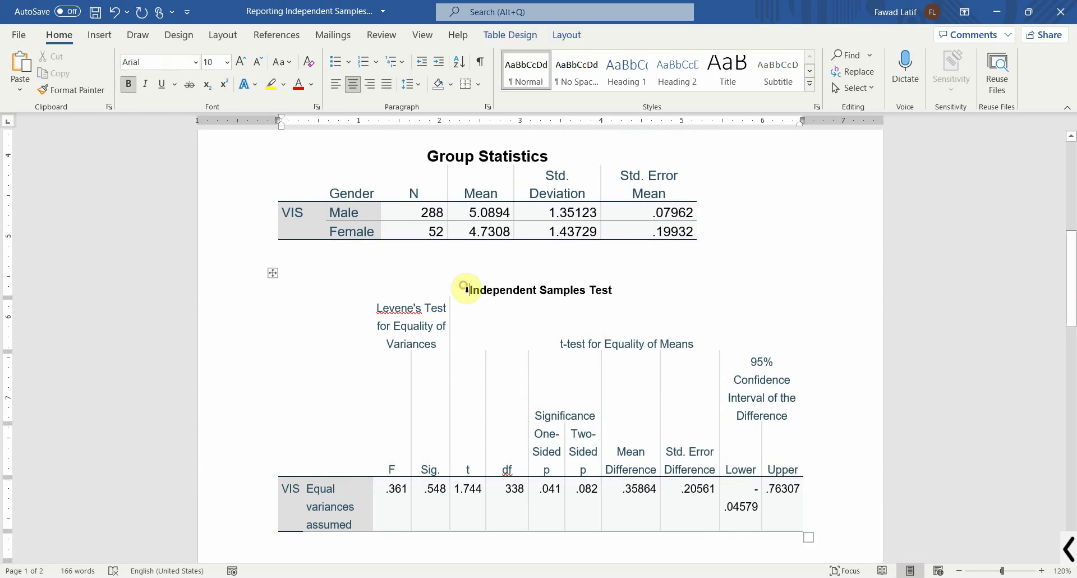
click(272, 272)
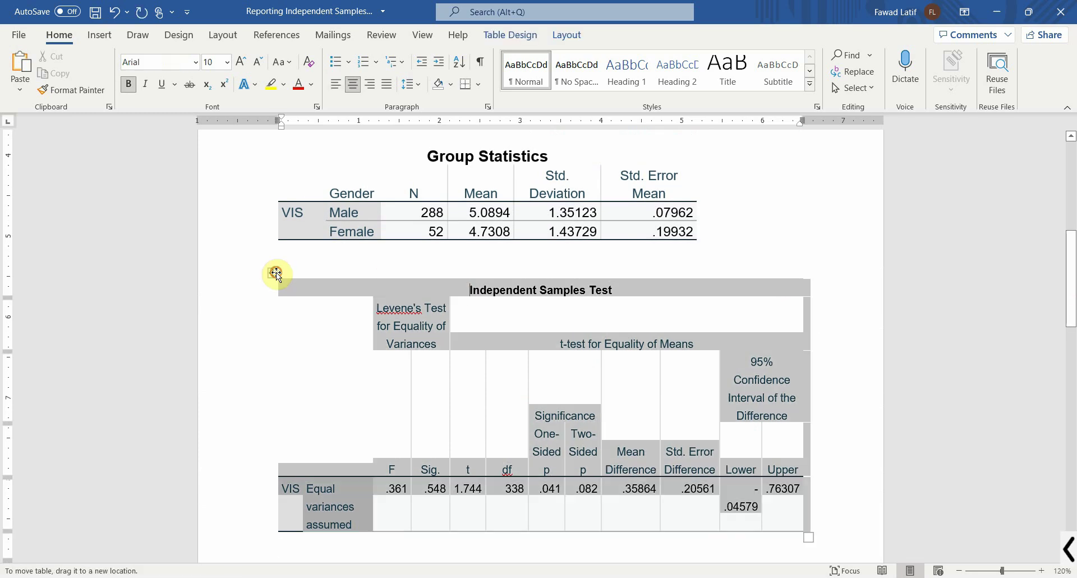
click(477, 85)
click(483, 199)
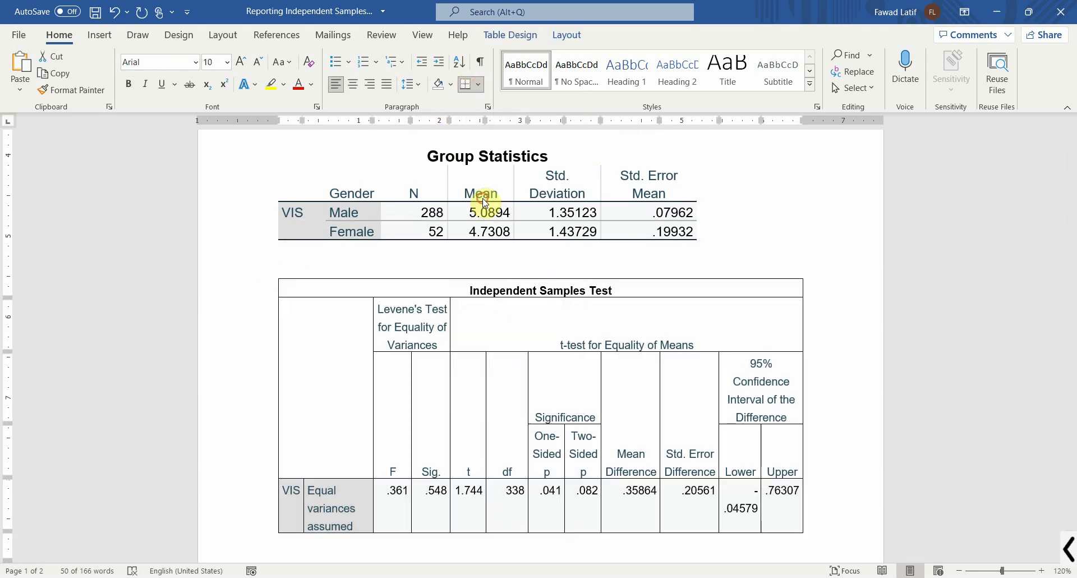
Step: Change the page orientation to Landscape
click(223, 35)
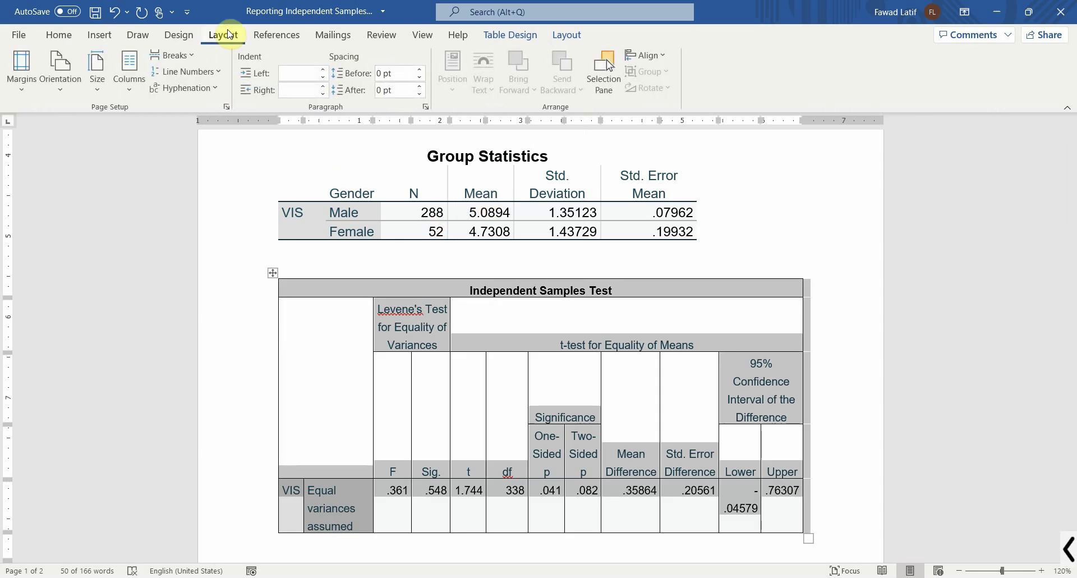
click(68, 90)
click(73, 153)
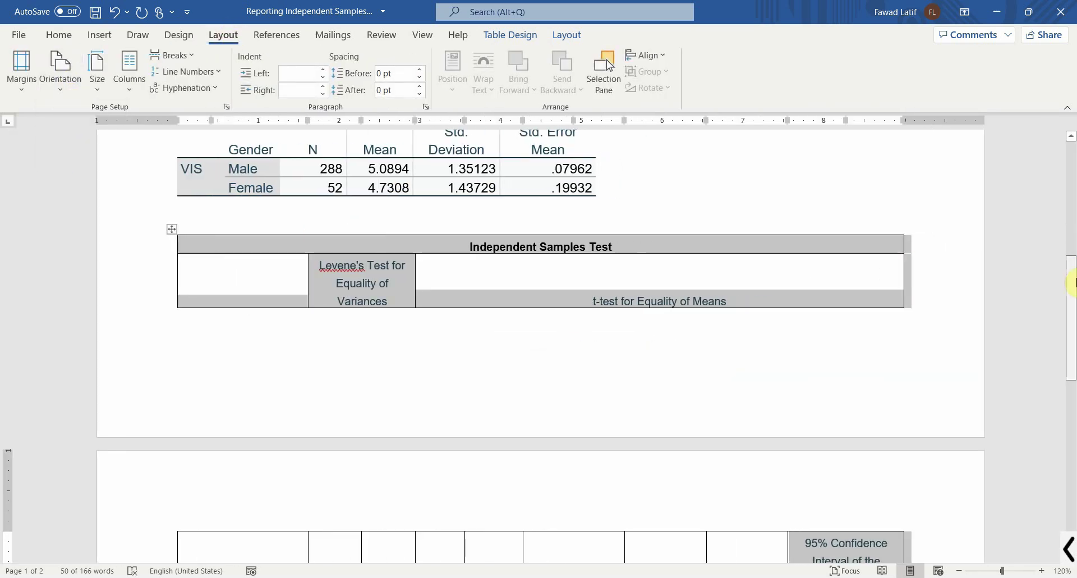
drag(1072, 286, 1071, 342)
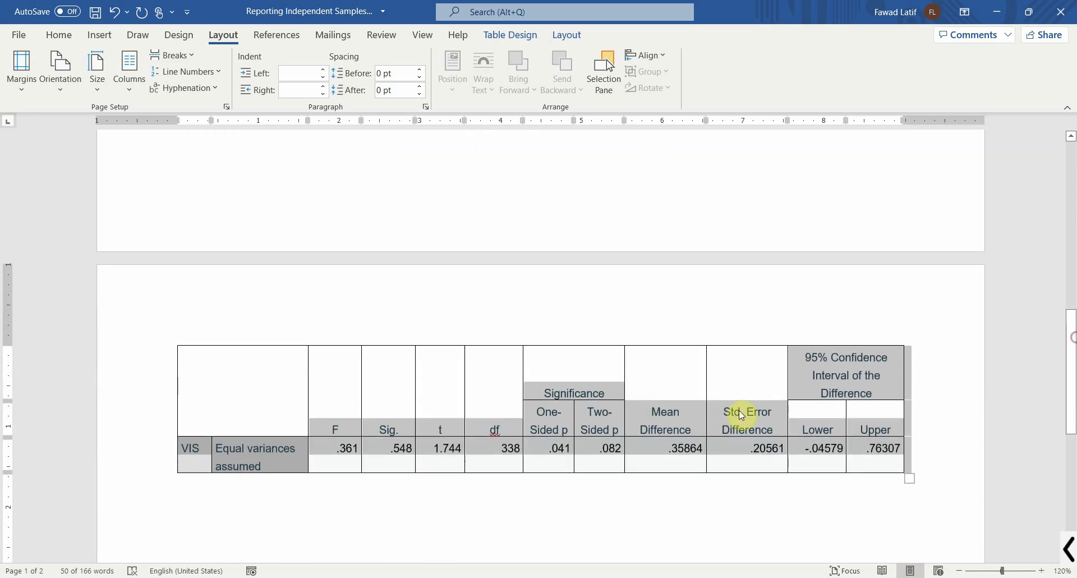
click(736, 427)
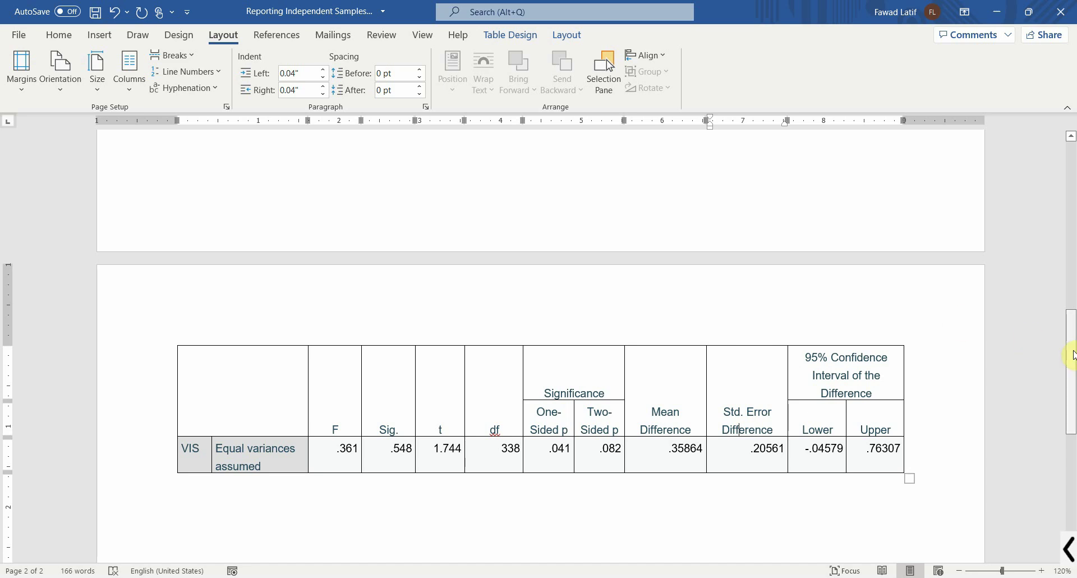
drag(1070, 351, 1072, 294)
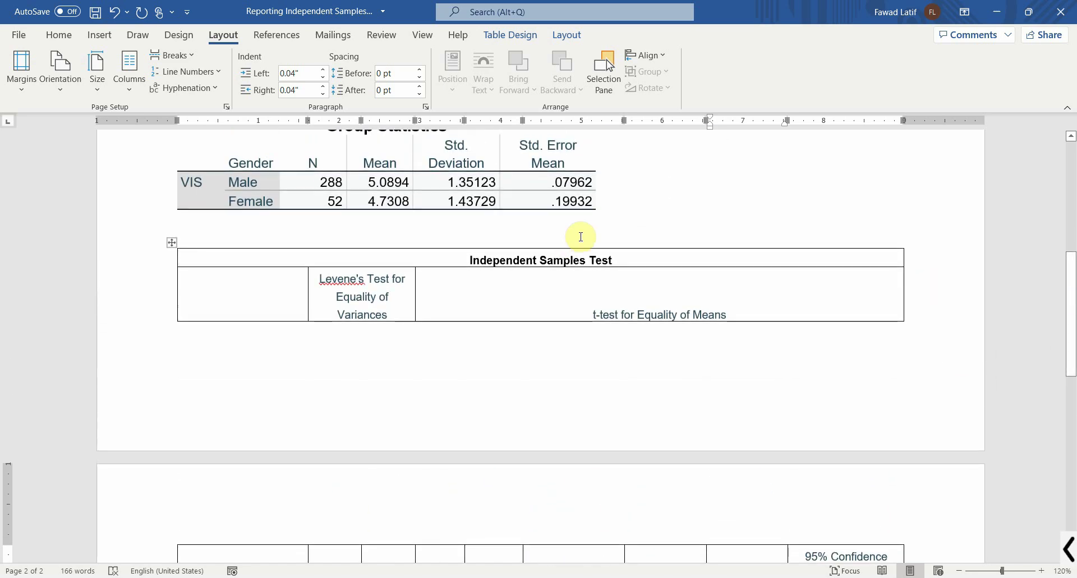
Step: Delete the Independent Samples Test title row and left-align the t-test for Equality of Means heading
click(199, 259)
triple_click(202, 261)
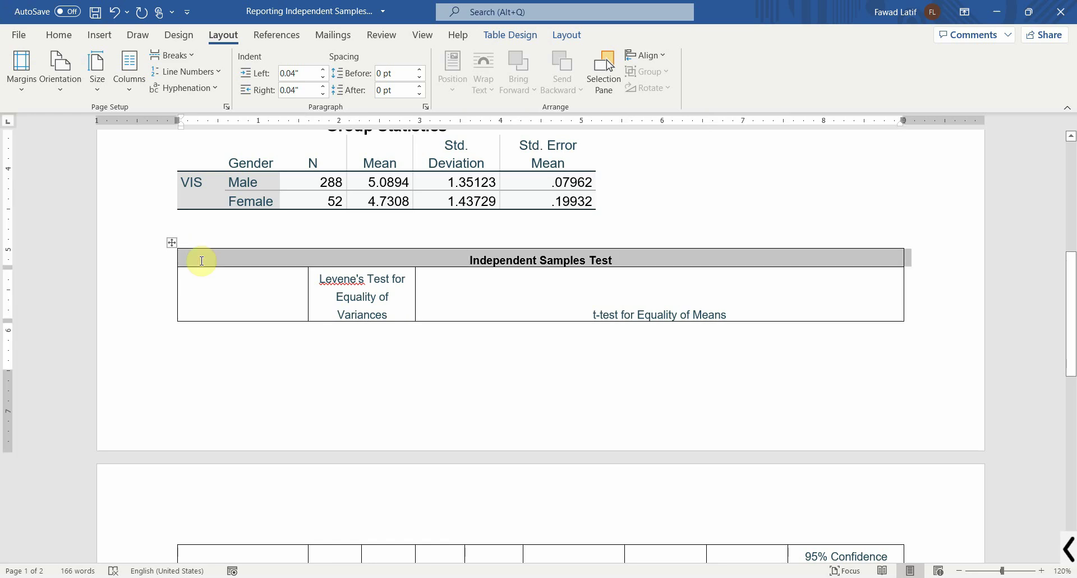
key(BackSpace)
click(578, 293)
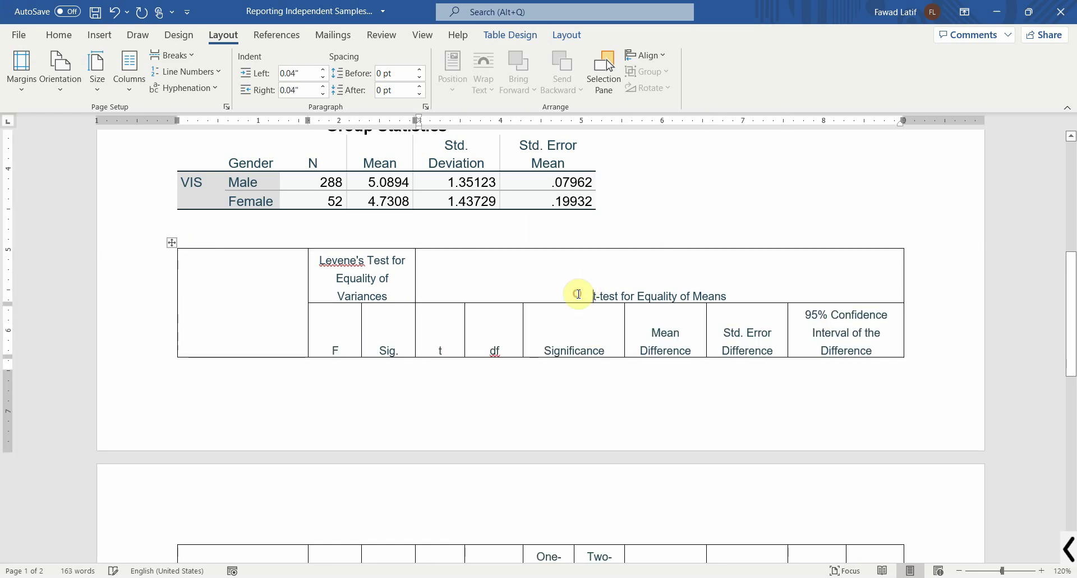
key(ctrl+l)
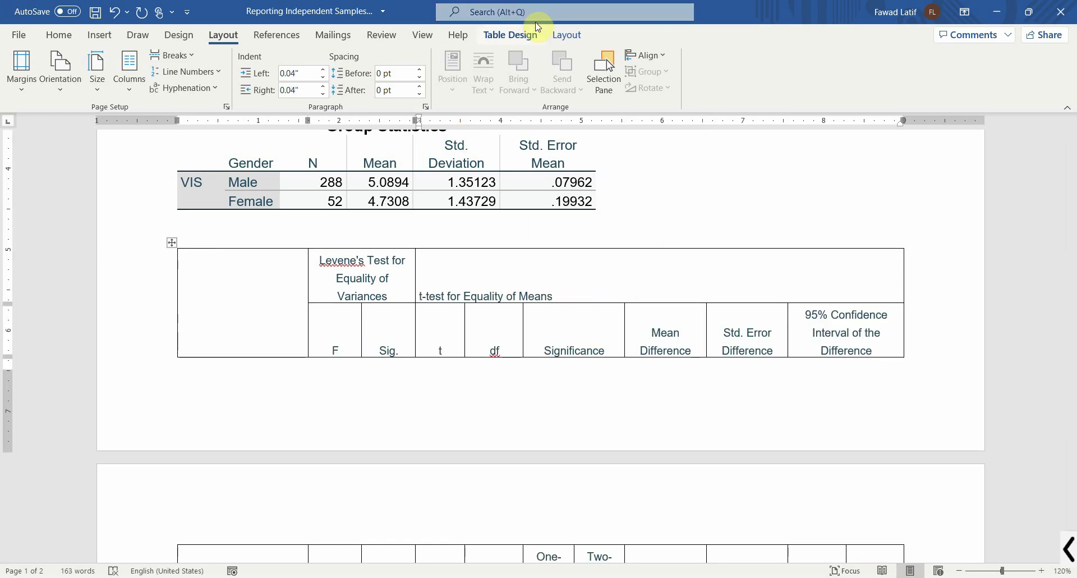
Step: Draw two vertical borders through the top-right header cell with Draw Table
click(567, 35)
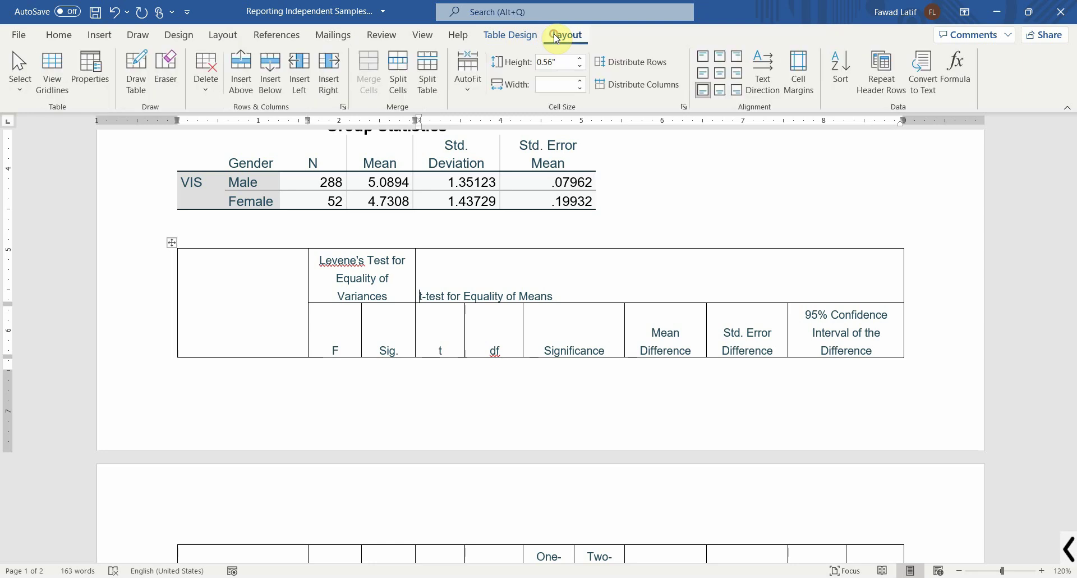
click(136, 71)
drag(624, 247, 625, 296)
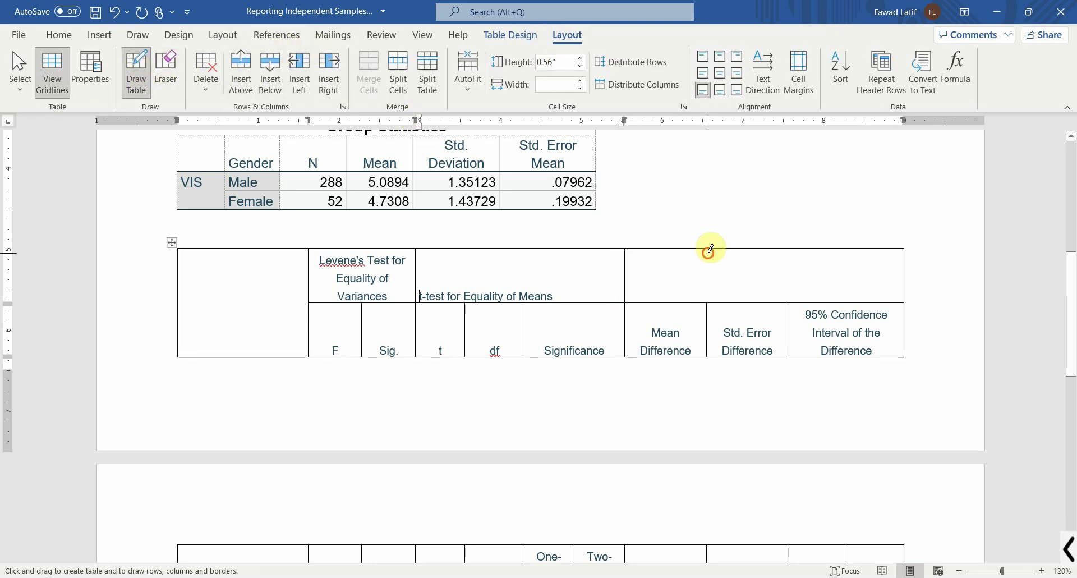
drag(708, 249, 708, 299)
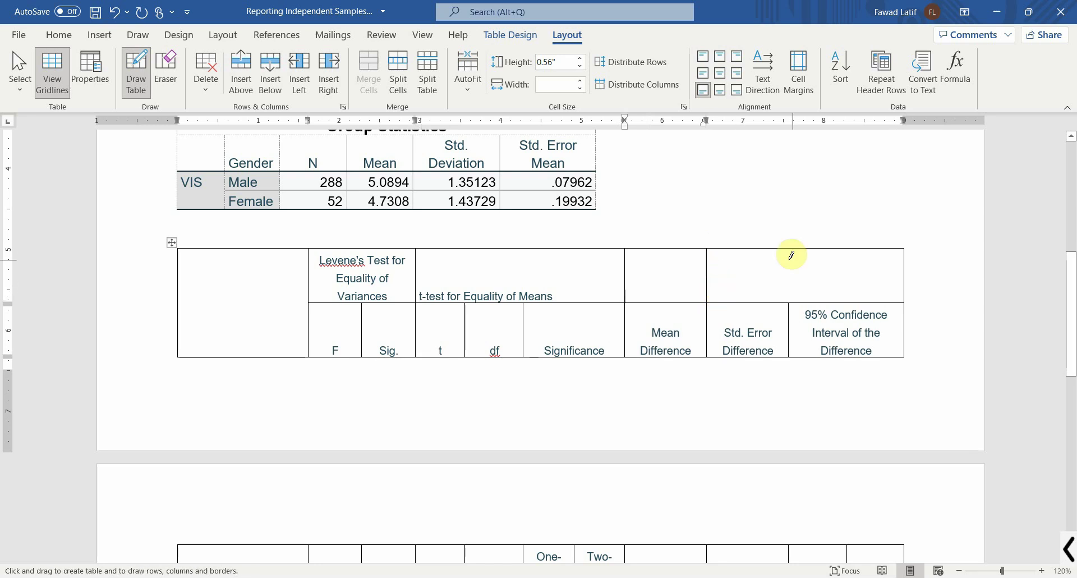
Step: Draw one more border in the top-right header cell, then delete the Std. Error Difference column
drag(790, 253, 788, 299)
click(134, 68)
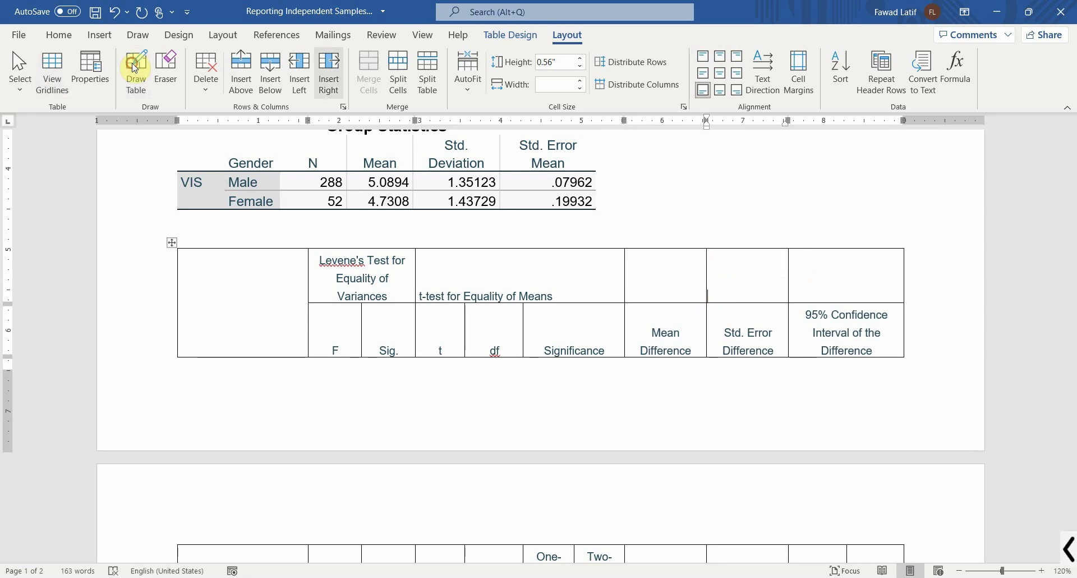
click(751, 245)
key(BackSpace)
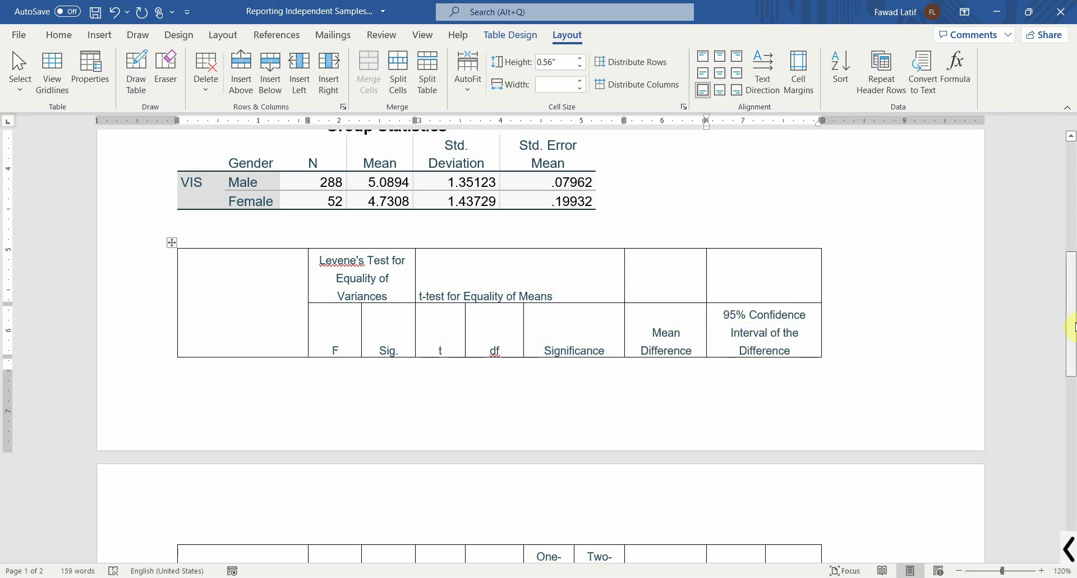
drag(1072, 328, 1072, 379)
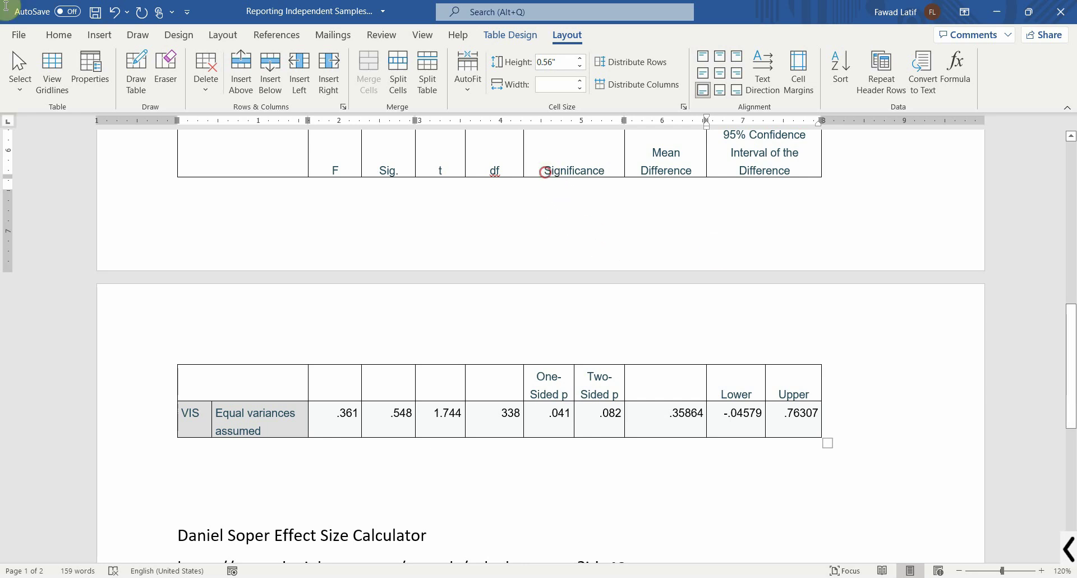
Step: Shorten the Significance header to Sig
click(546, 171)
key(Right)
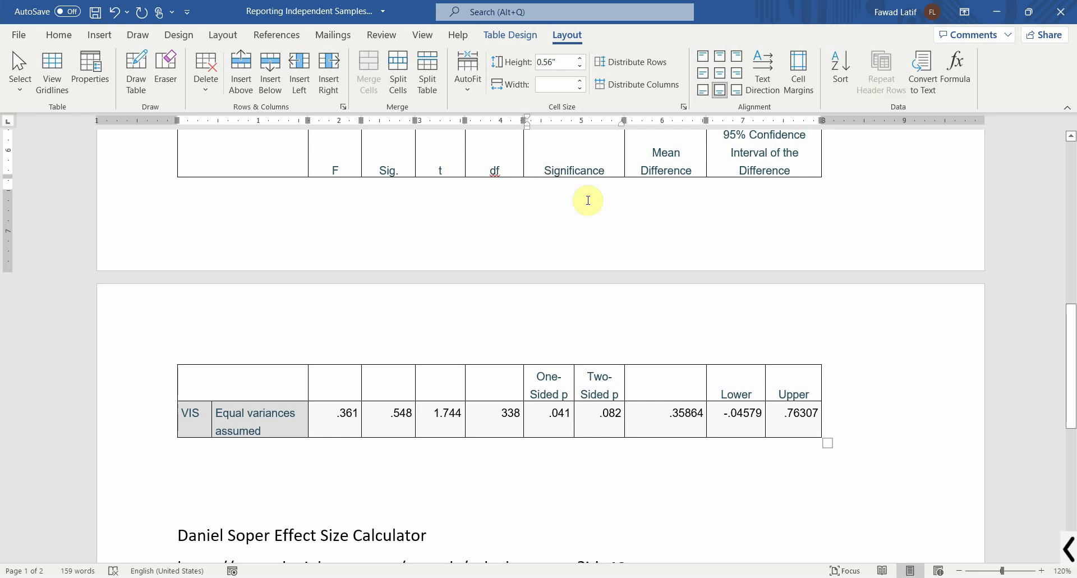
key(shift+End)
key(shift+Left)
key(Delete)
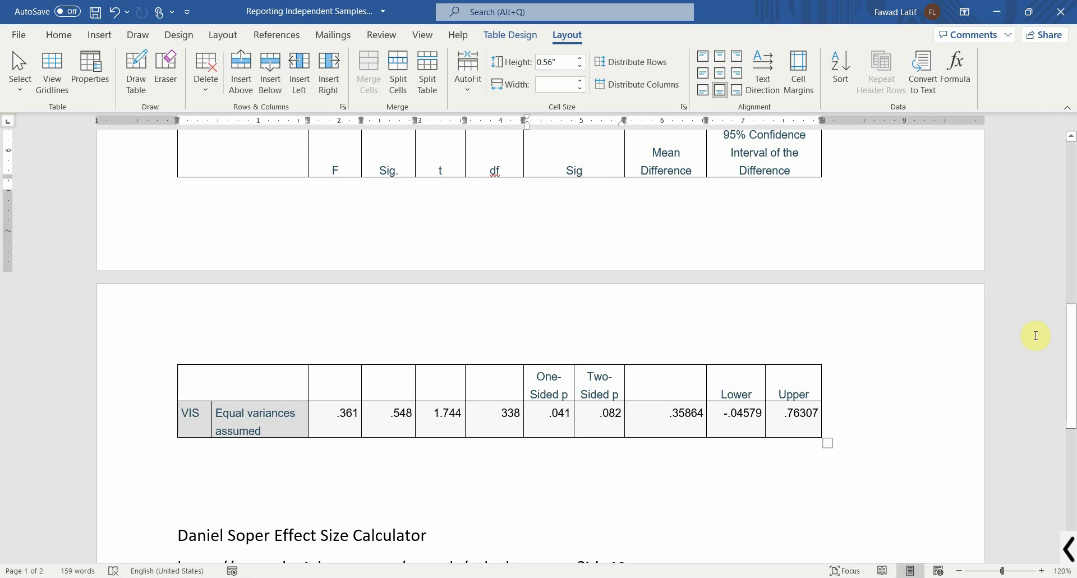
Step: Draw vertical borders beside Sig and through the t-test header cell
scroll(1035, 335, up, 1)
click(135, 70)
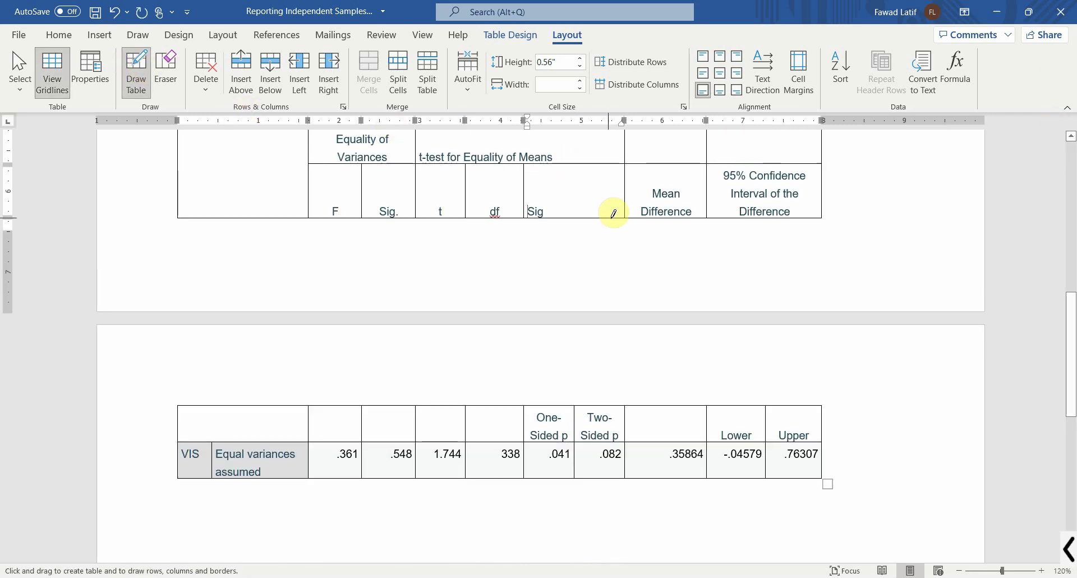
mouse_move(572, 164)
mouse_down()
mouse_move(567, 217)
mouse_move(558, 193)
mouse_move(583, 195)
mouse_up()
key(Escape)
scroll(601, 310, up, 3)
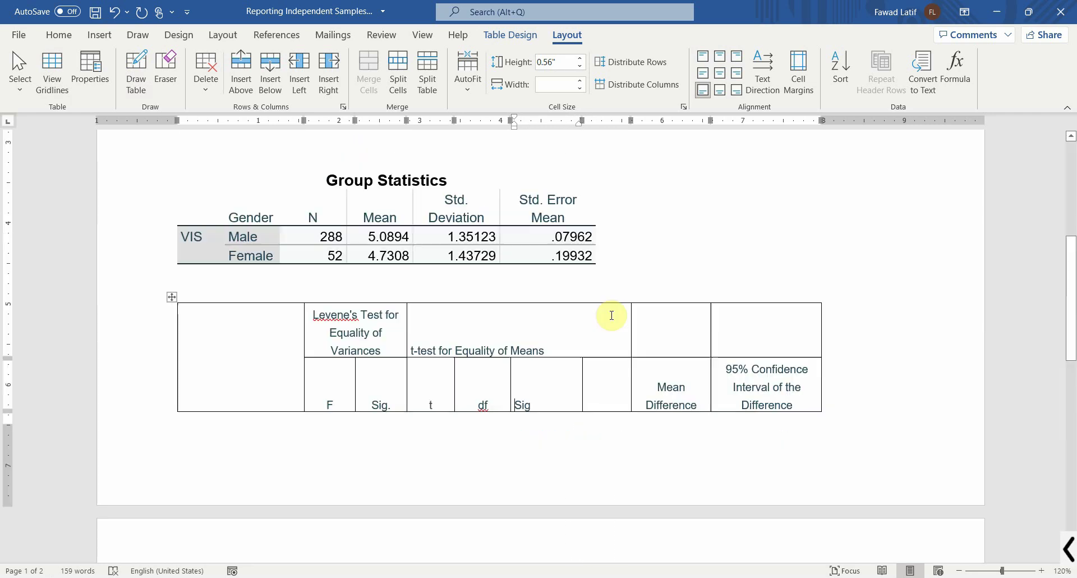
click(136, 72)
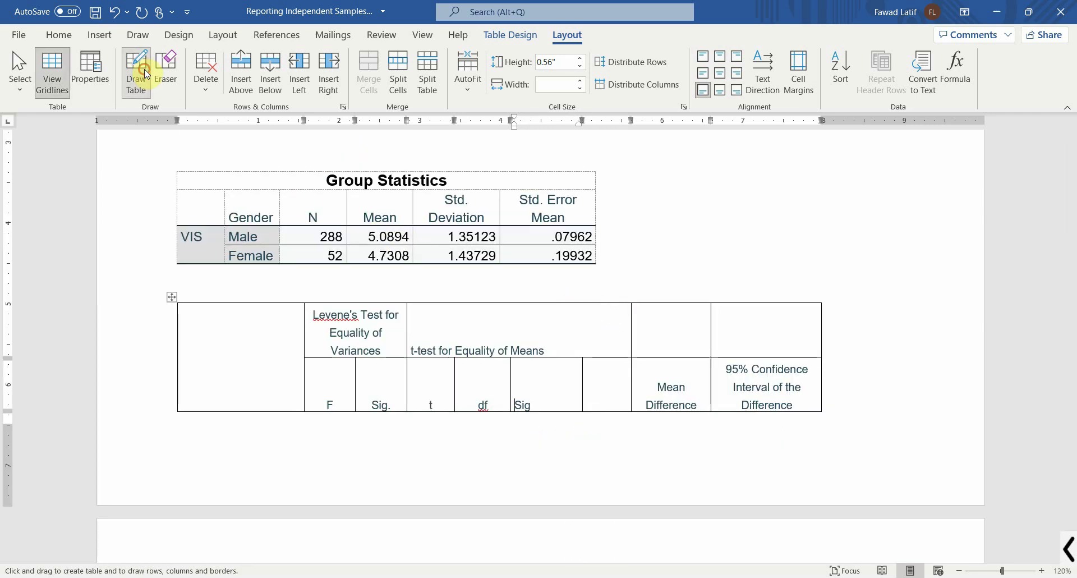
drag(583, 303, 583, 335)
Step: Join the header table onto the t-test results table
key(Escape)
scroll(596, 336, down, 2)
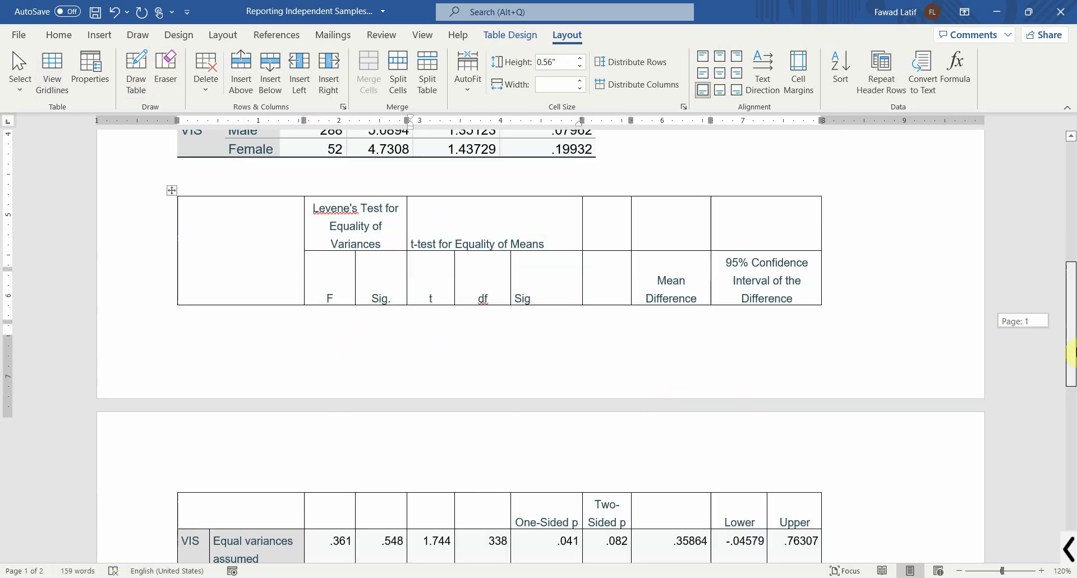
scroll(596, 335, up, 1)
click(432, 233)
key(Return)
key(Return)
key(Return)
key(Return)
key(Return)
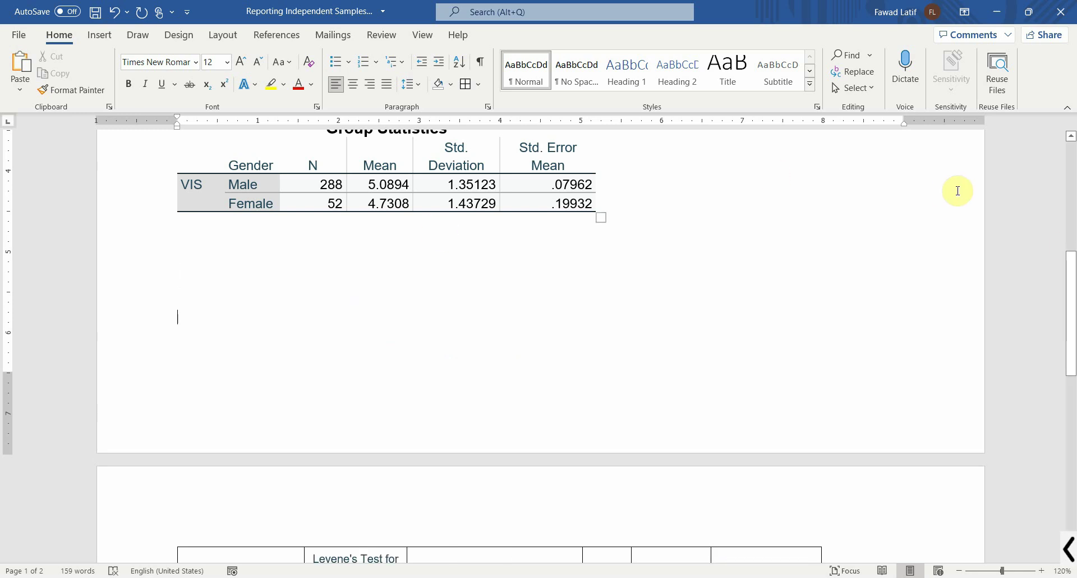
Step: Delete 'for Equality of Means' so the heading reads just t-test
drag(1070, 270, 1072, 352)
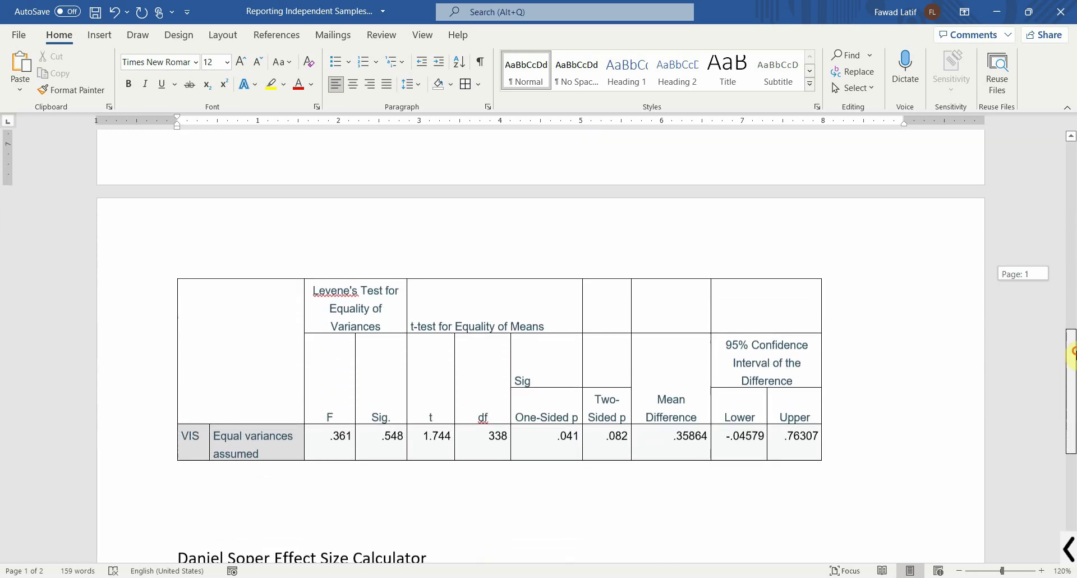
click(514, 325)
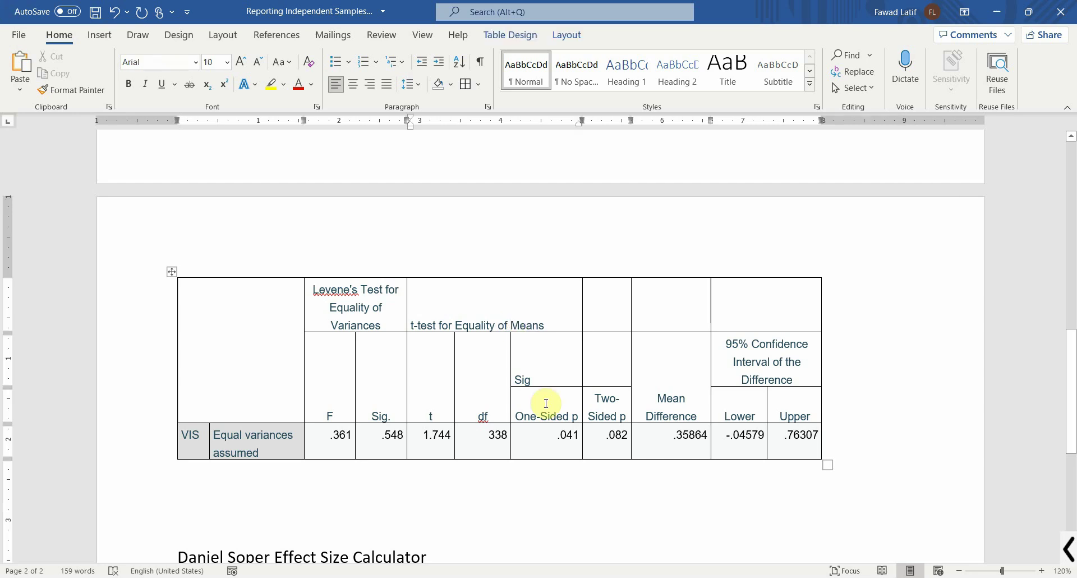
drag(539, 326, 564, 321)
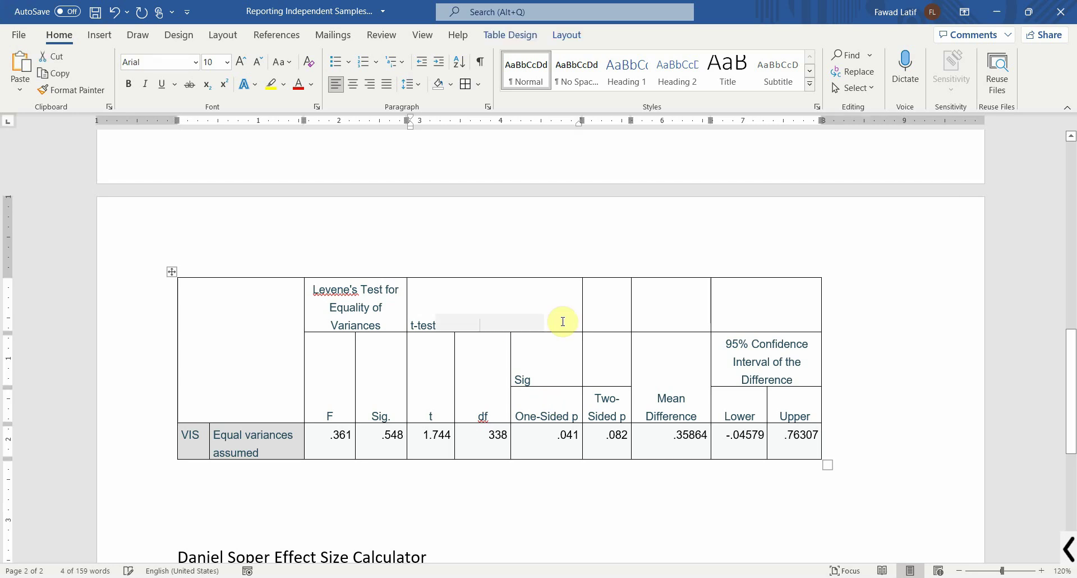
key(Delete)
Step: Split the t-test header cell, put Sig above Two-Sided p, and delete the One-Sided p column
click(567, 35)
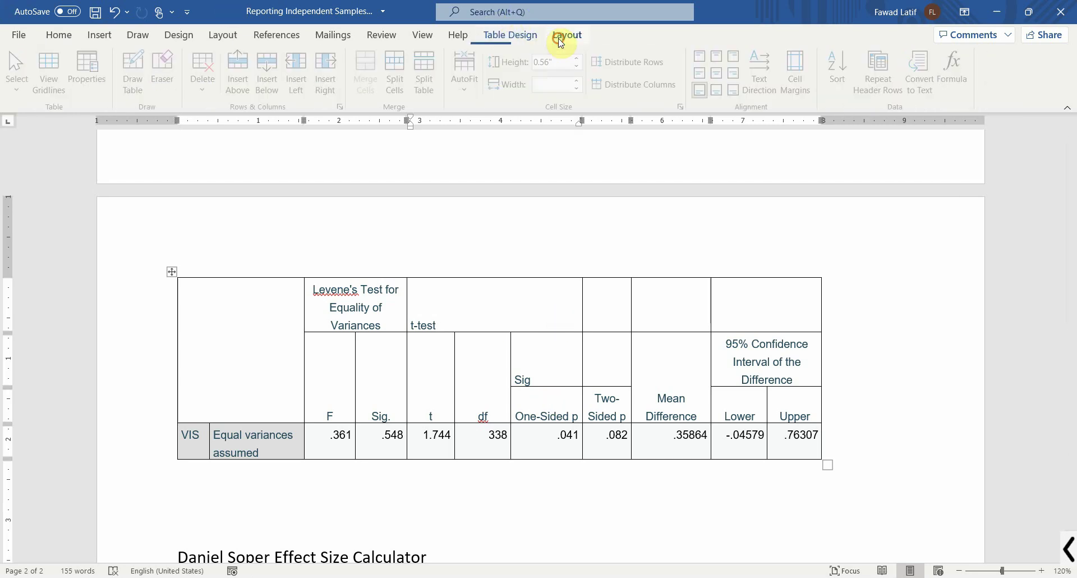
click(136, 75)
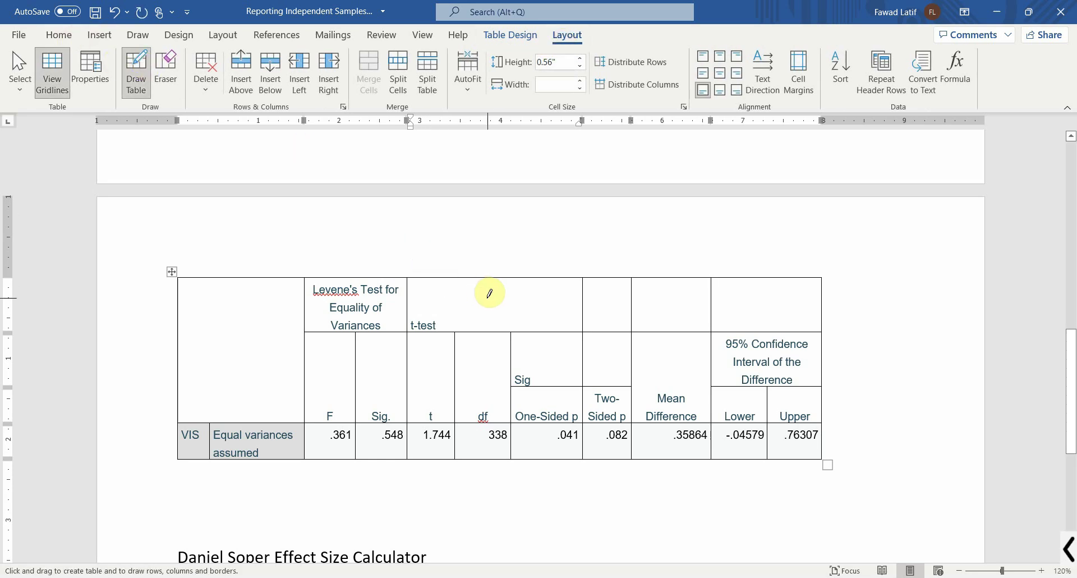
drag(512, 278, 510, 317)
key(Escape)
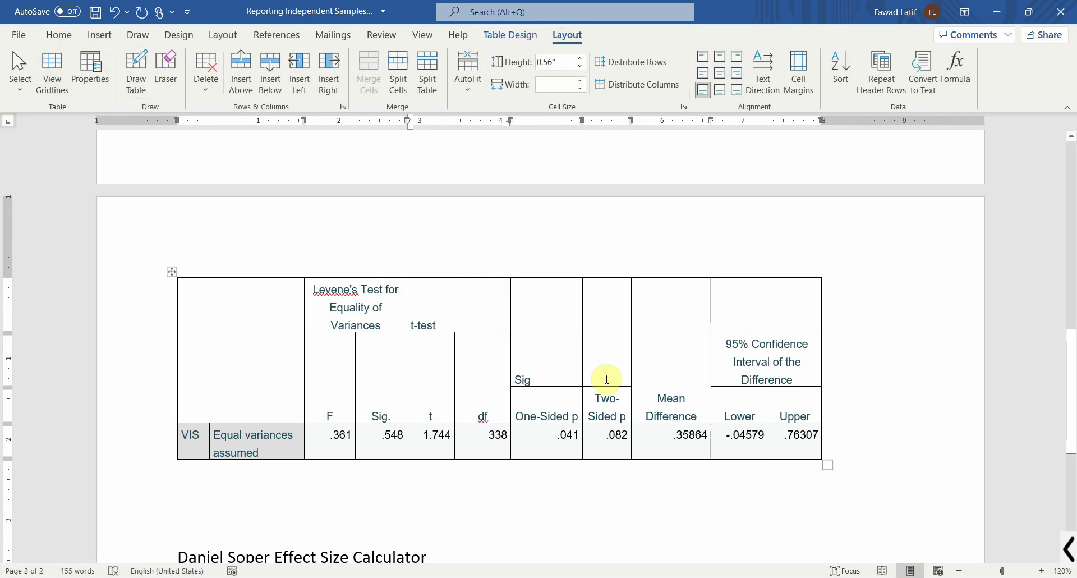
click(601, 343)
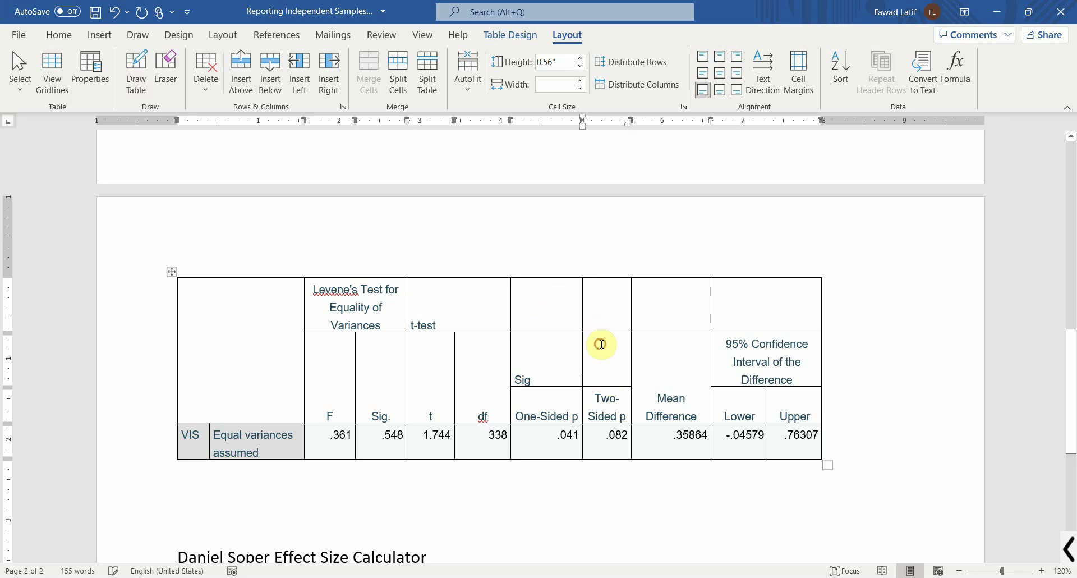
text(Sig)
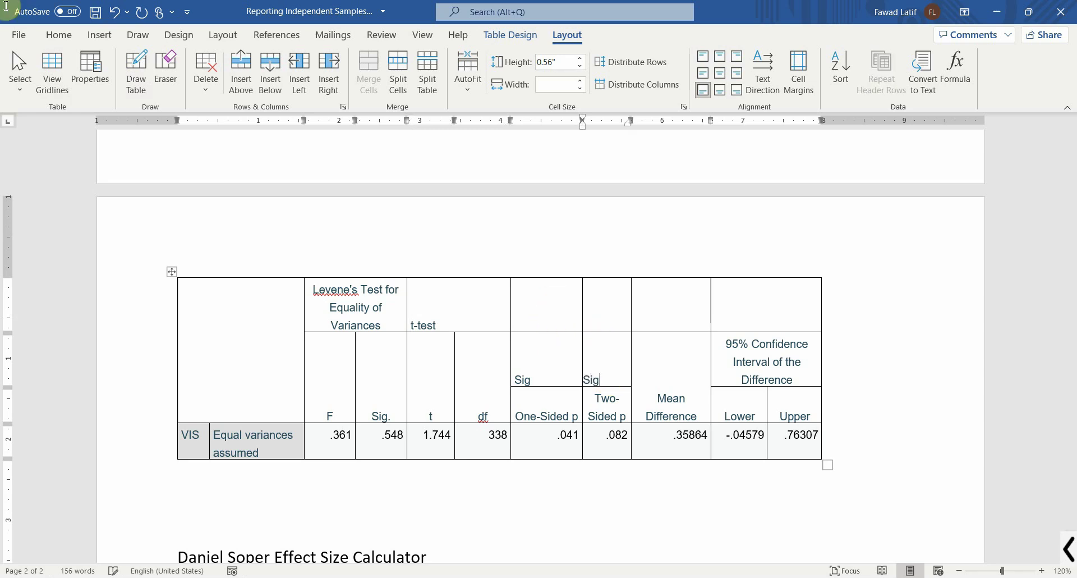
click(537, 276)
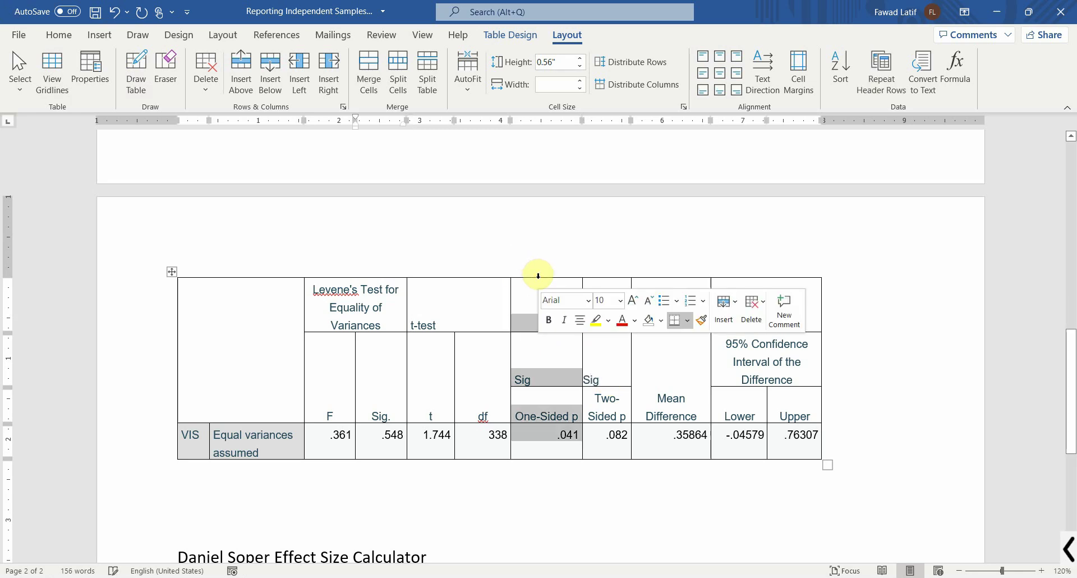
key(BackSpace)
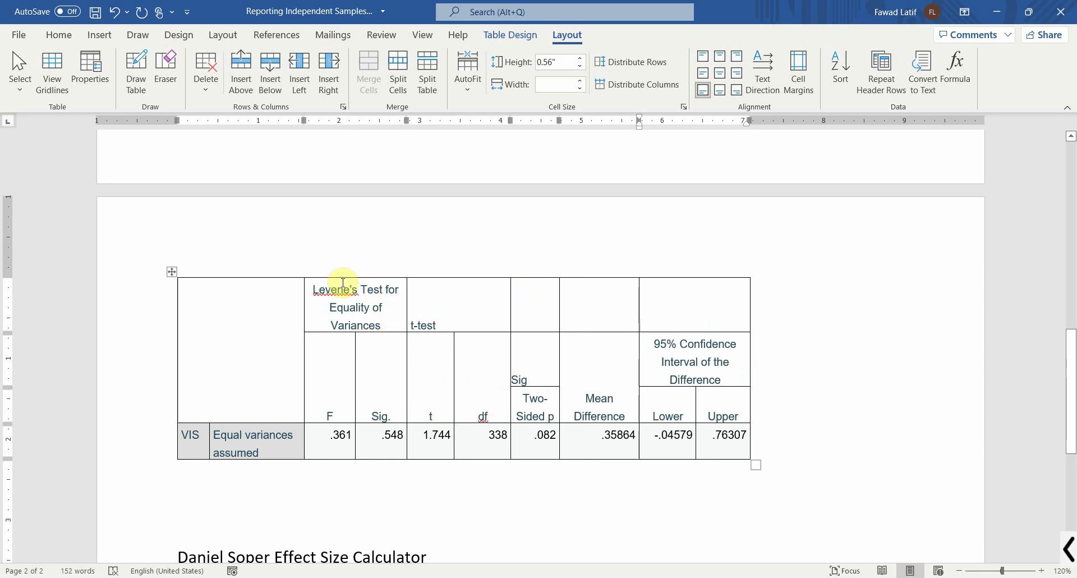
Step: Center the text in the columns from Levene's through Upper
drag(341, 277, 659, 317)
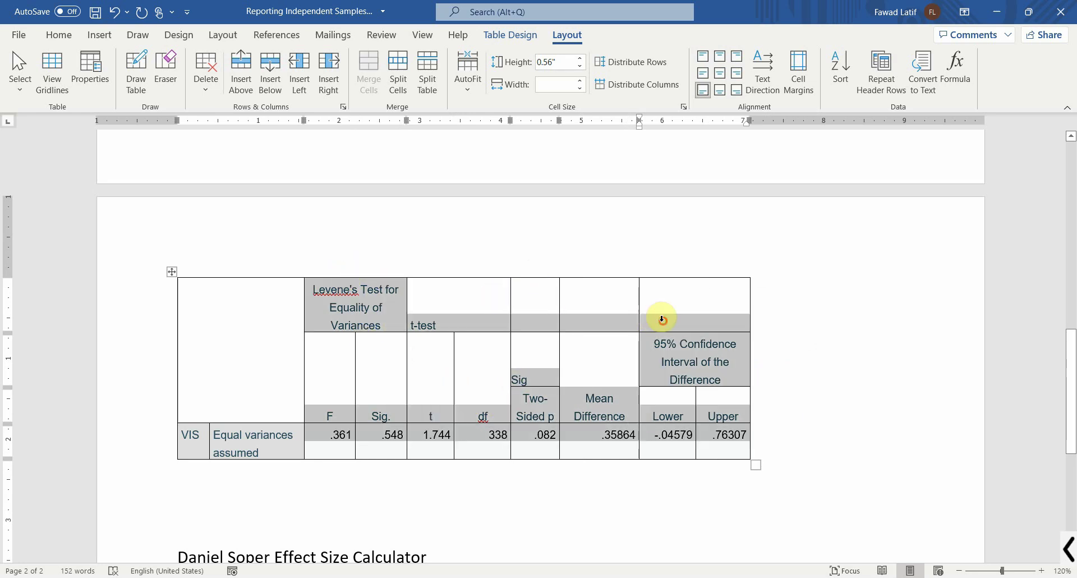
click(56, 34)
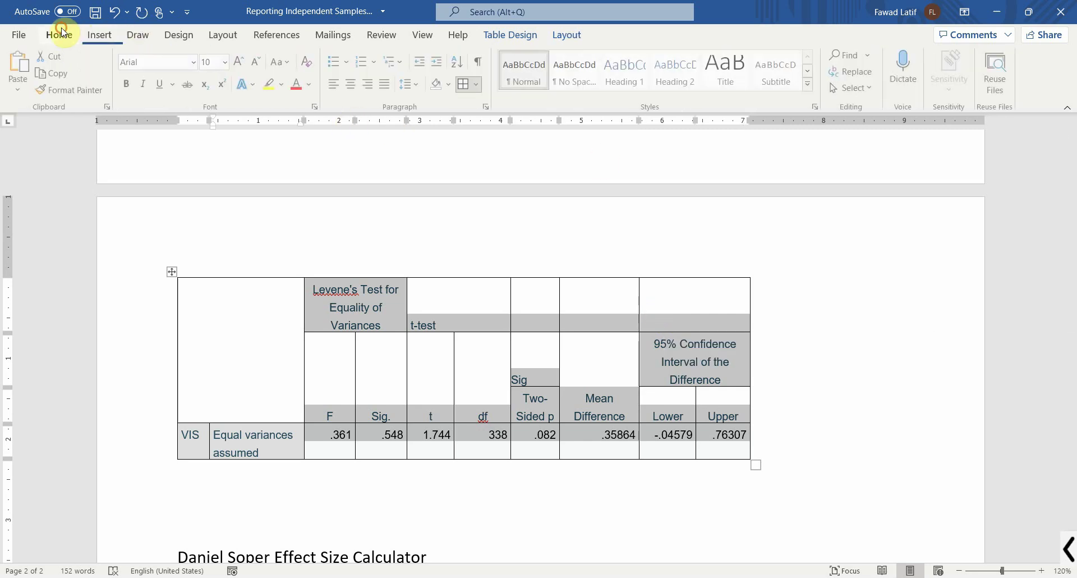
click(359, 81)
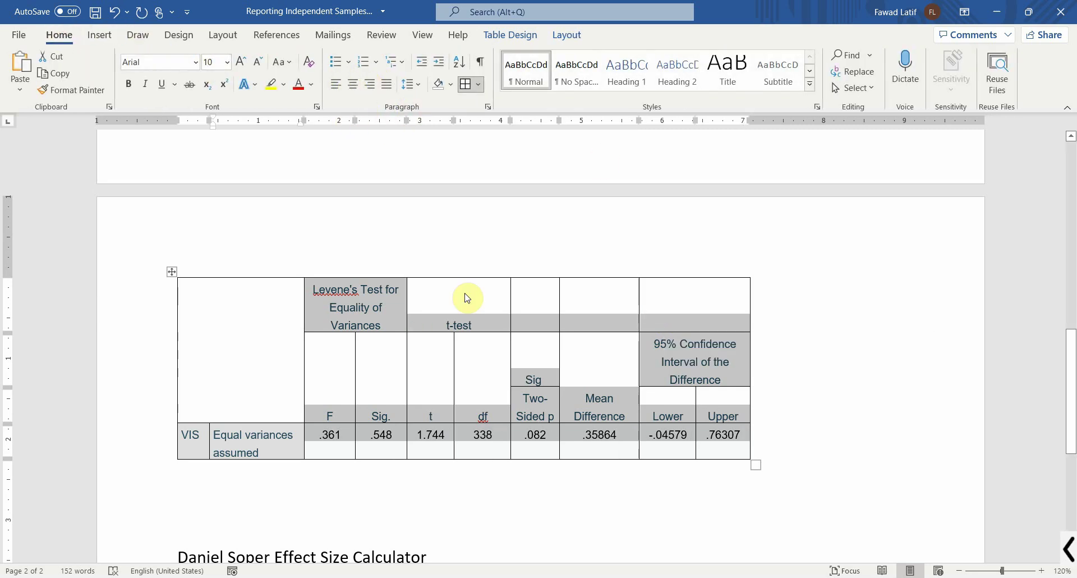
click(480, 304)
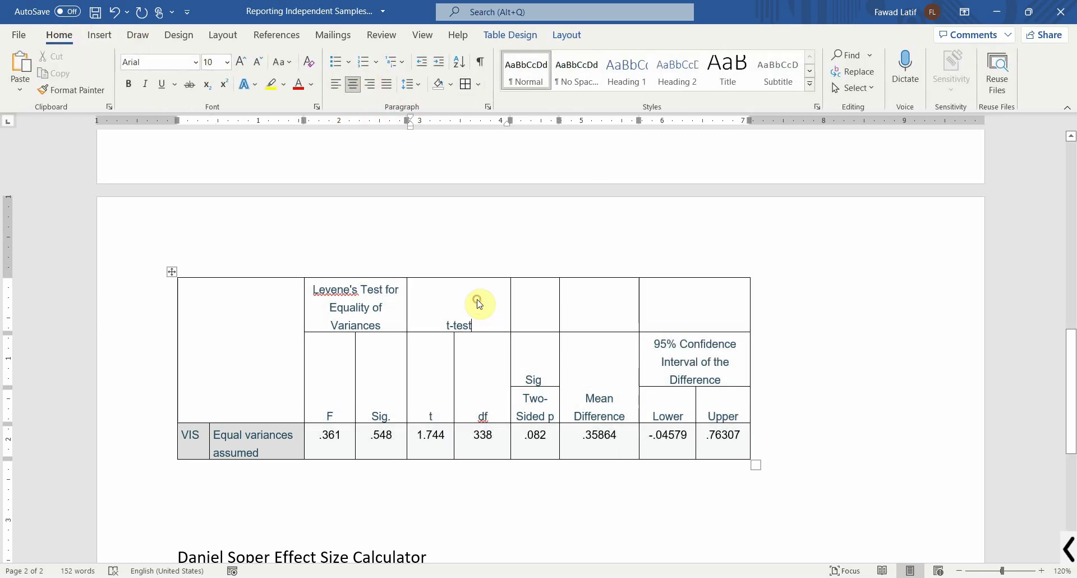
Step: AutoFit the whole table to the page width
click(171, 272)
right_click(170, 272)
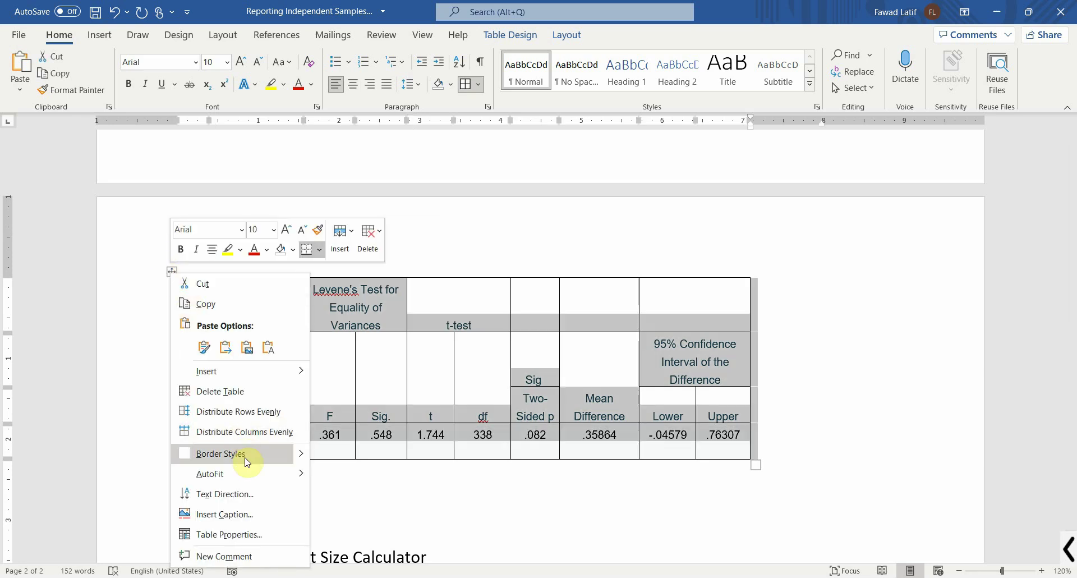
mouse_move(259, 474)
click(418, 496)
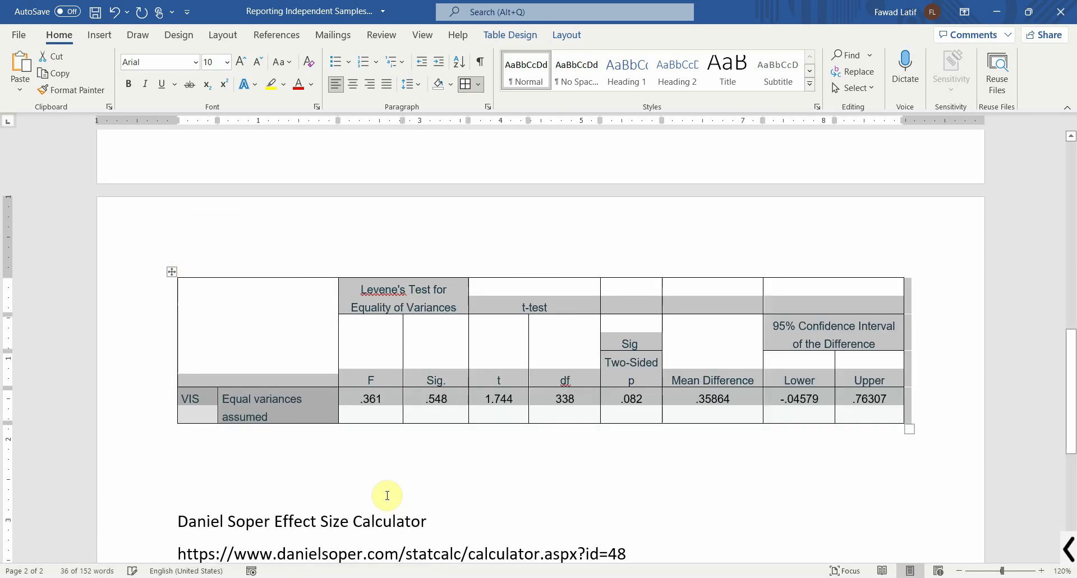
click(291, 393)
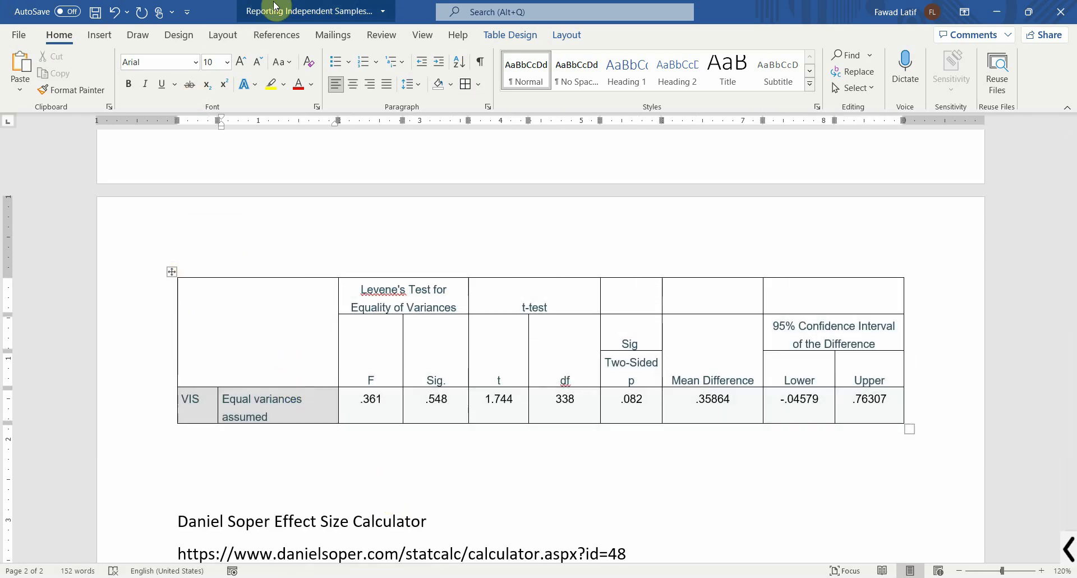
Step: Split the empty top-left header cell and delete the Equal variances assumed column
click(566, 35)
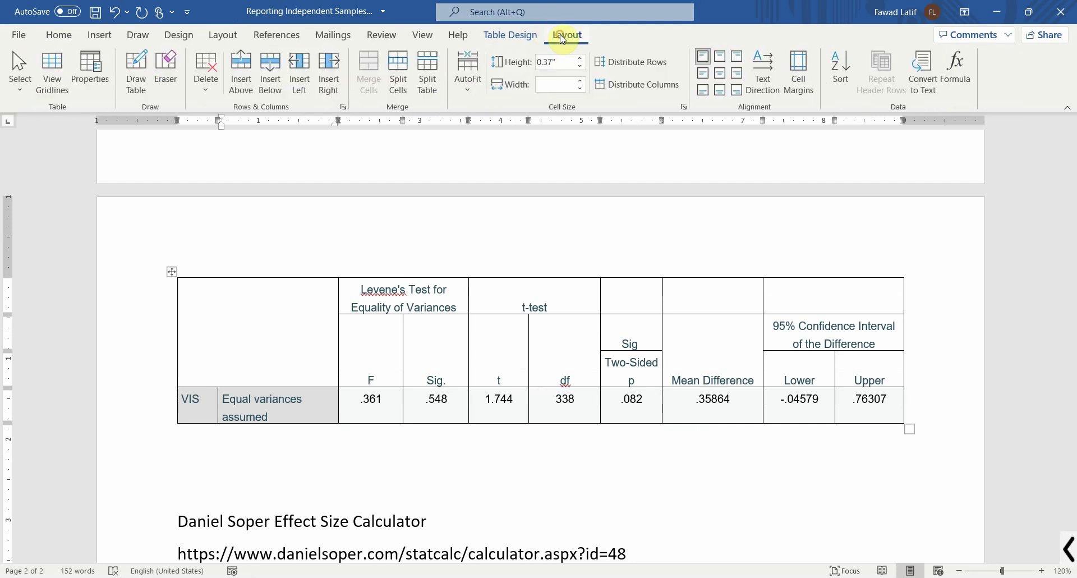
click(137, 70)
drag(223, 275, 220, 325)
key(Escape)
click(197, 275)
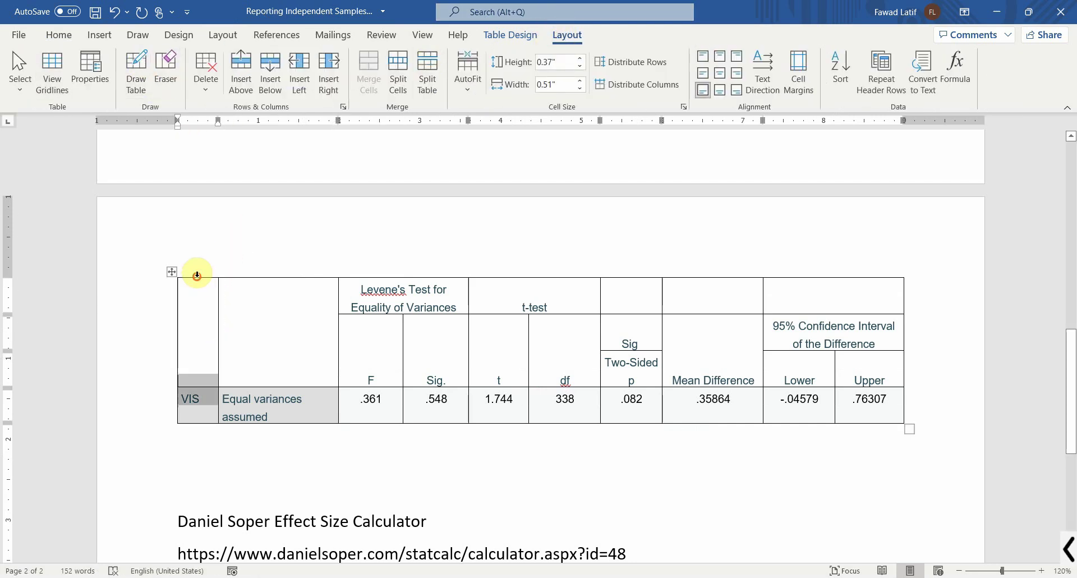
key(BackSpace)
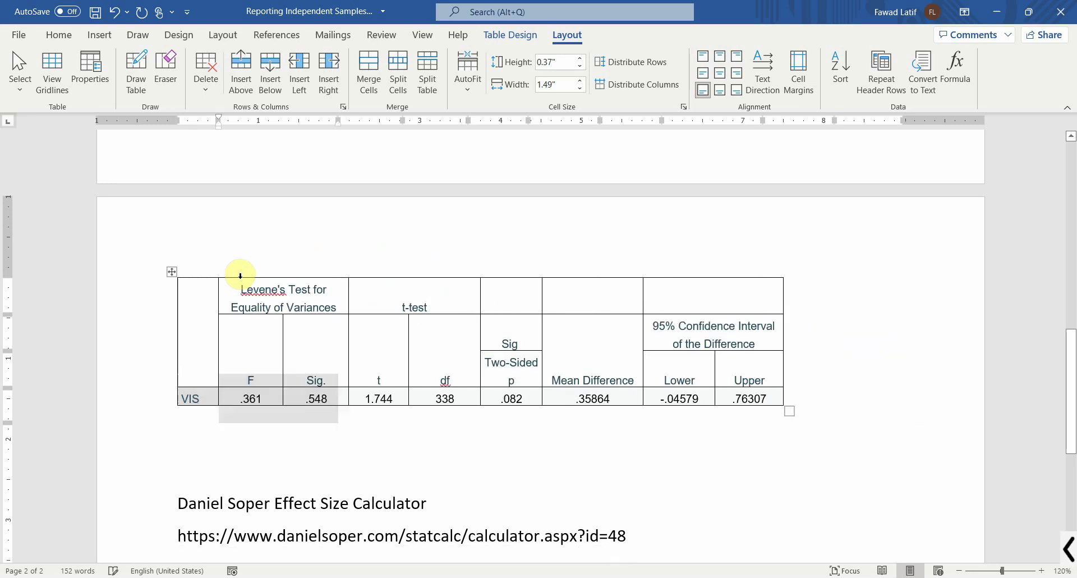
Step: AutoFit the table to the window again and add two empty rows below the VIS row
click(172, 272)
right_click(173, 272)
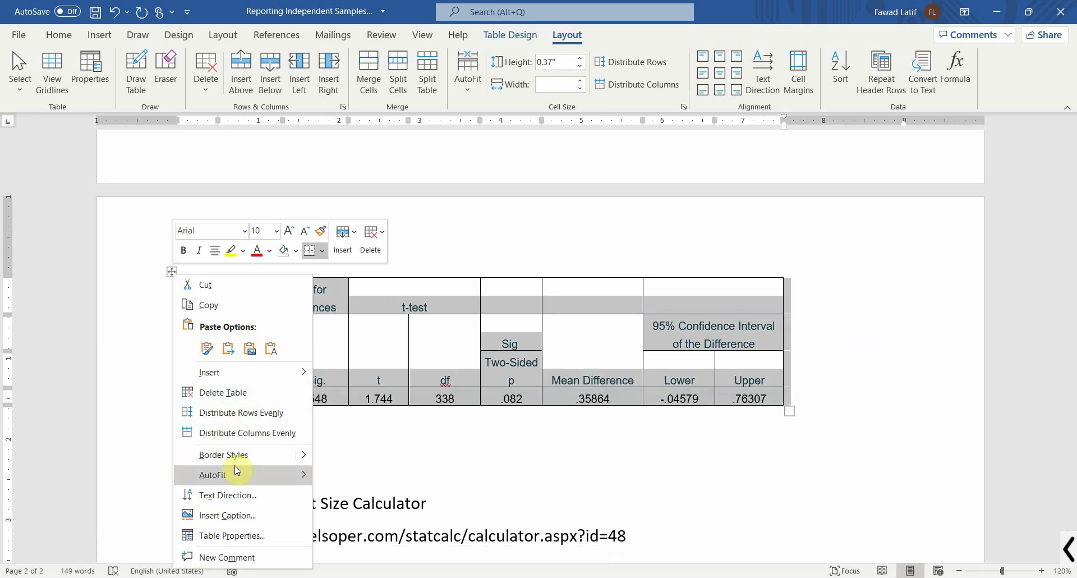
mouse_move(237, 470)
click(344, 495)
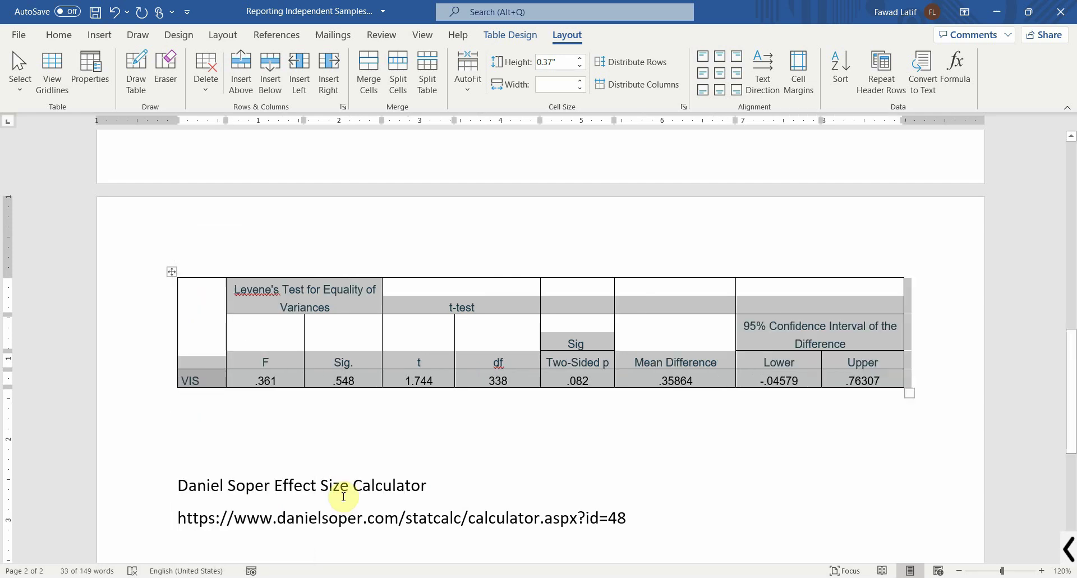
click(922, 380)
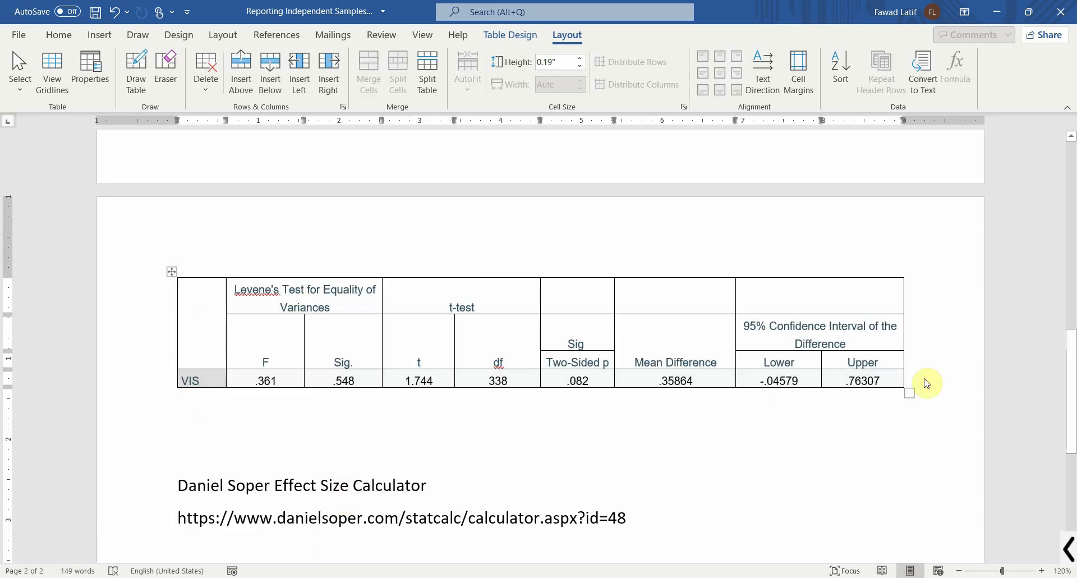
key(Return)
key(Return)
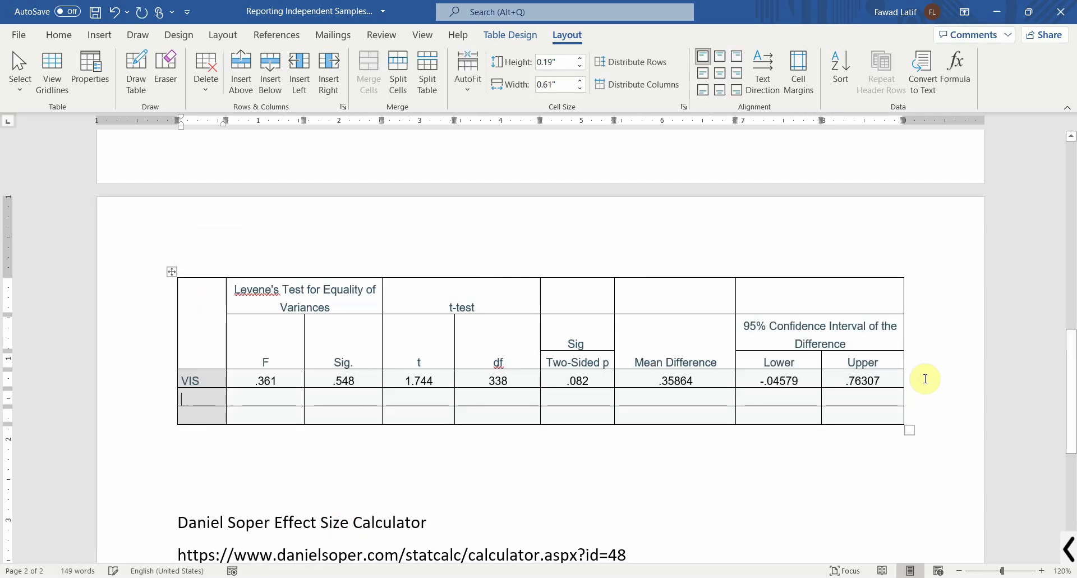
Step: Insert two empty columns before the Levene's F column
drag(1069, 364, 1070, 397)
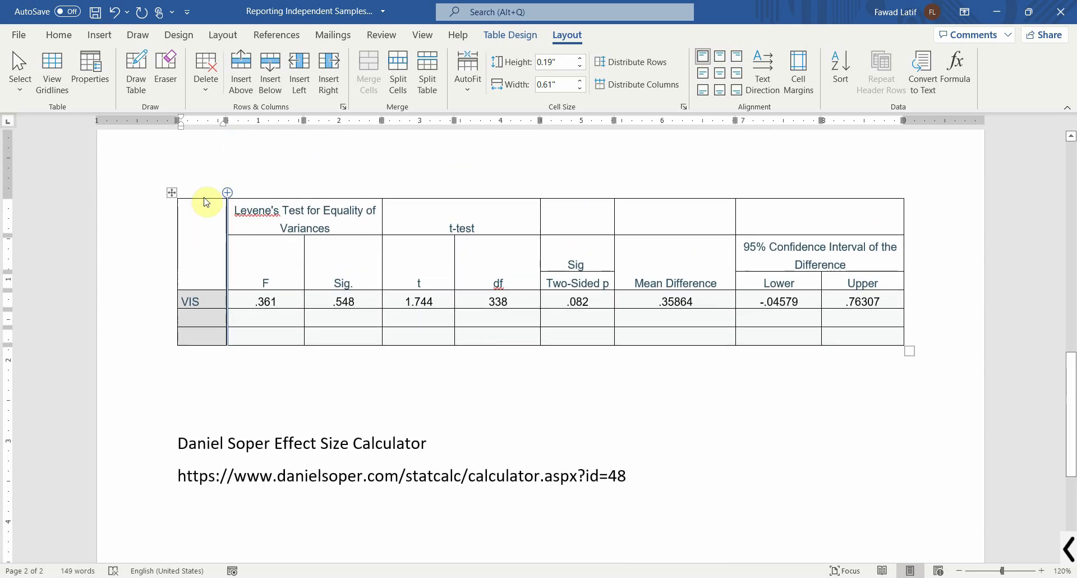
click(228, 192)
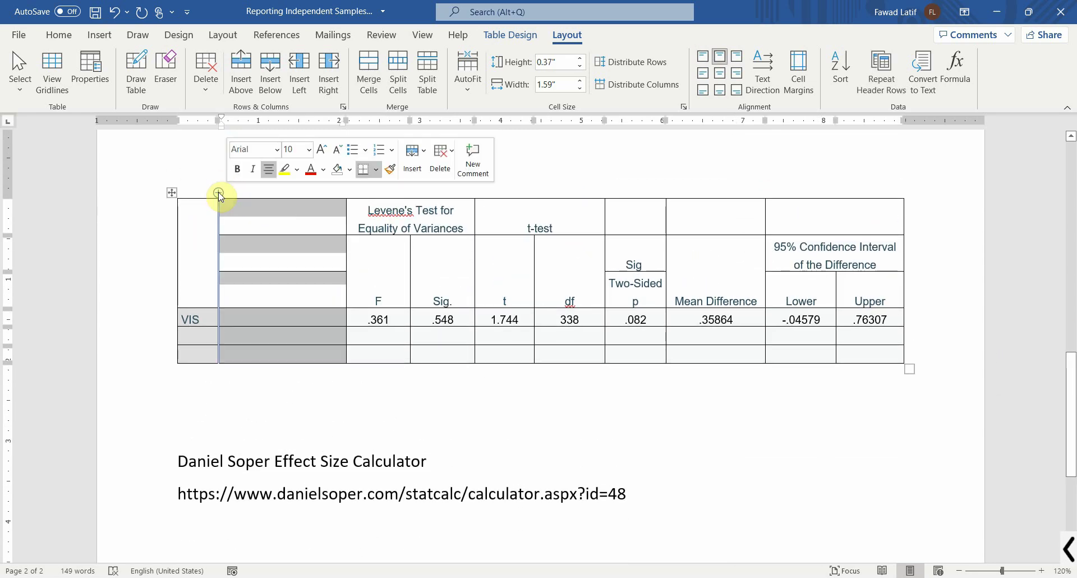
click(217, 192)
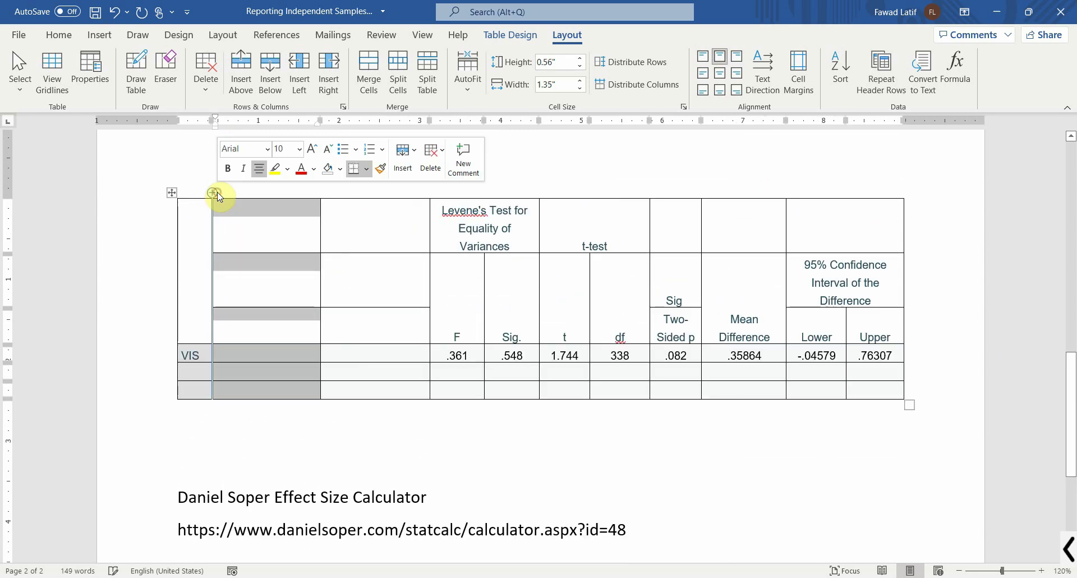
click(276, 325)
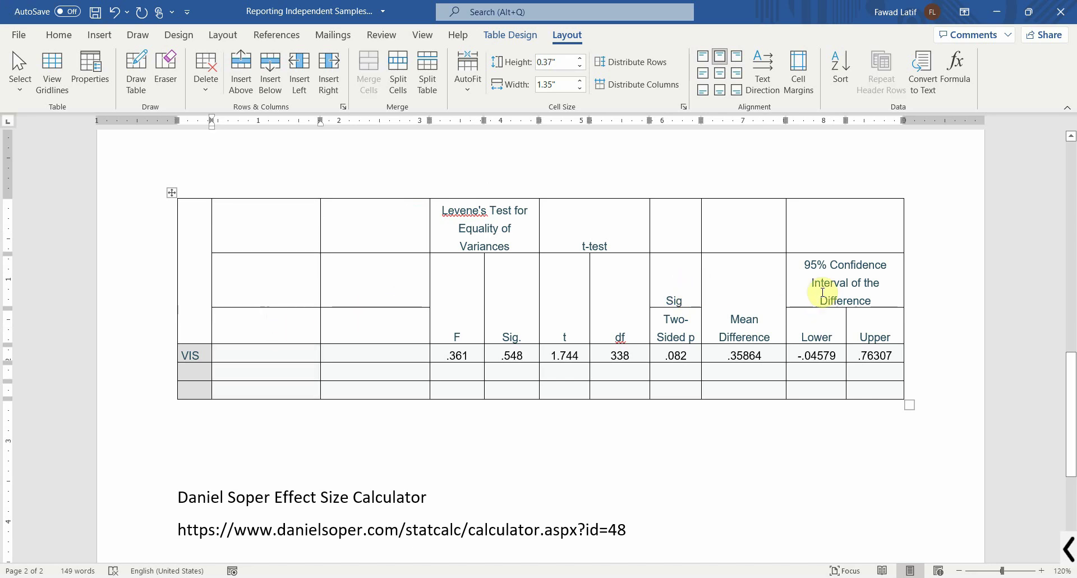
Step: Draw a horizontal border across the header rows so 95% Confidence Interval sits in the top row
drag(808, 265, 878, 303)
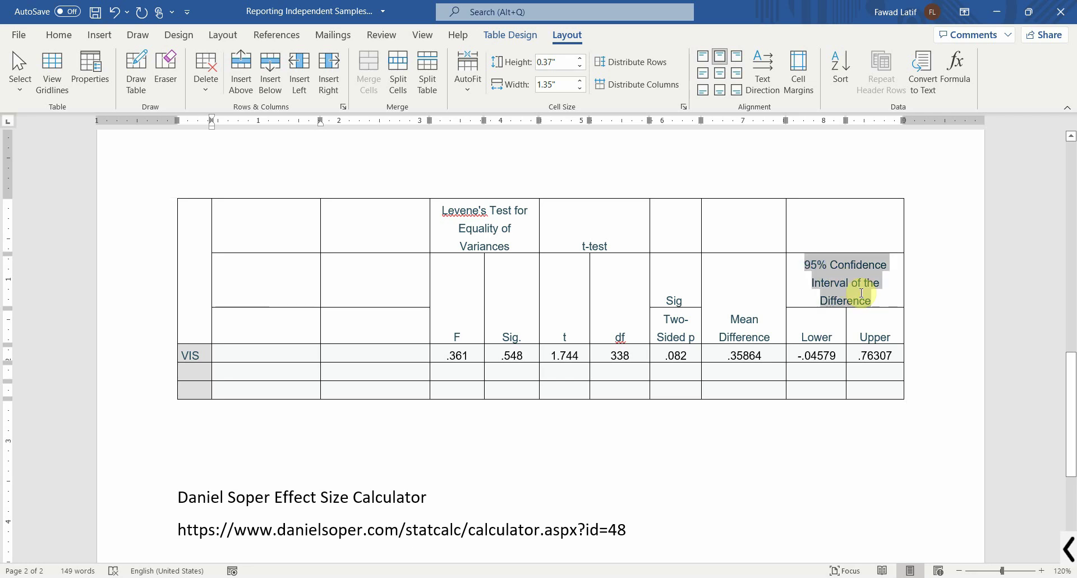
key(Delete)
key(ctrl+z)
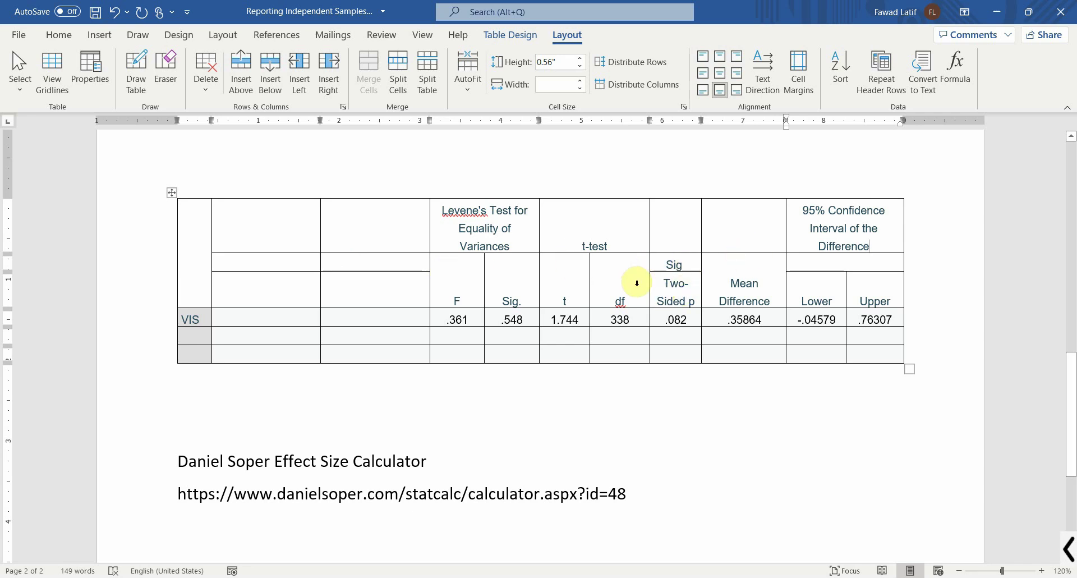
click(147, 59)
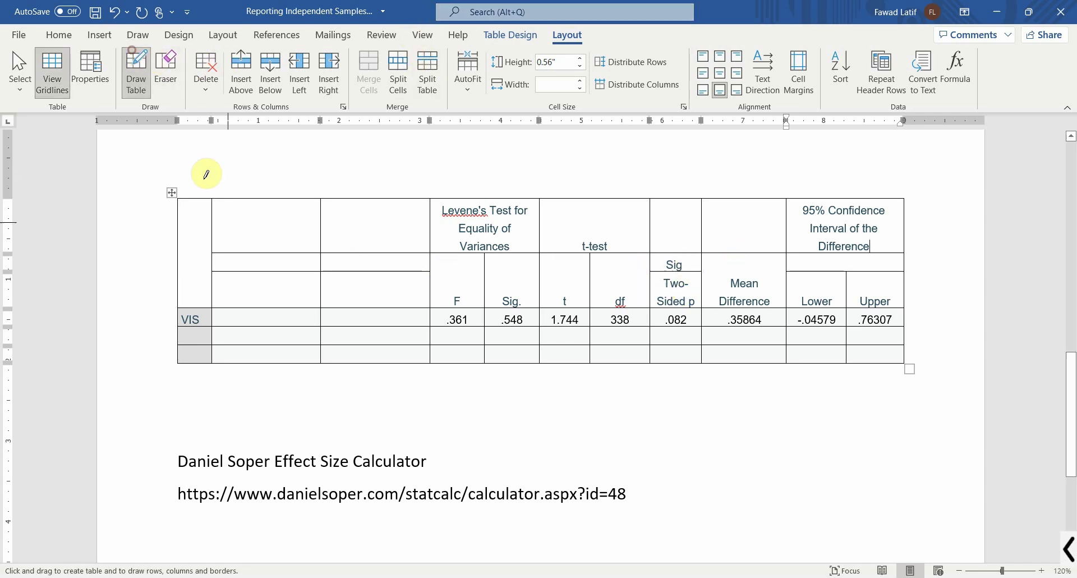
drag(179, 272, 794, 270)
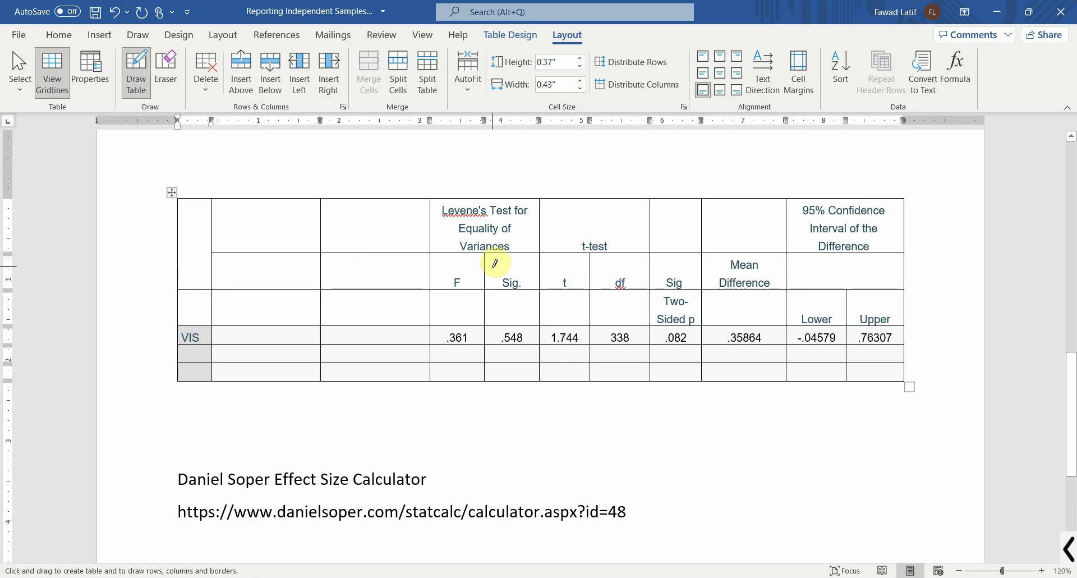
Step: Split the first column's header cell horizontally with a drawn border
key(Escape)
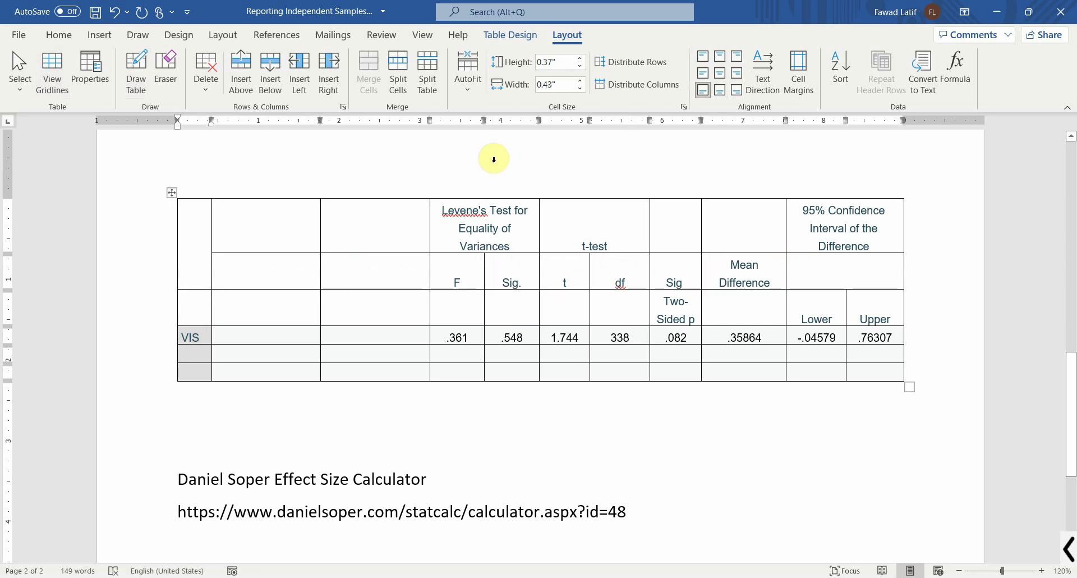
click(135, 70)
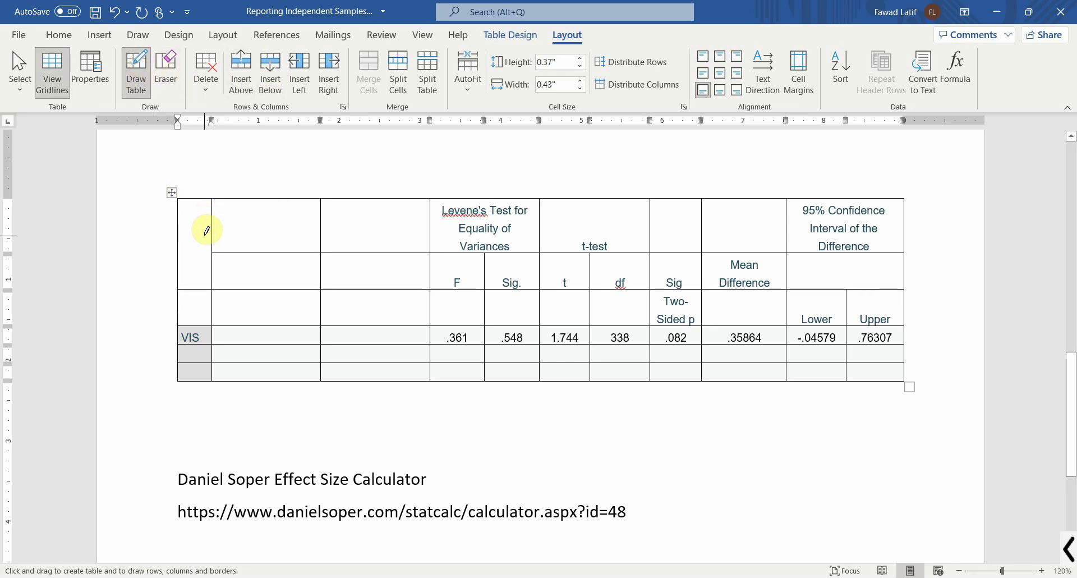
drag(214, 248, 185, 246)
key(Escape)
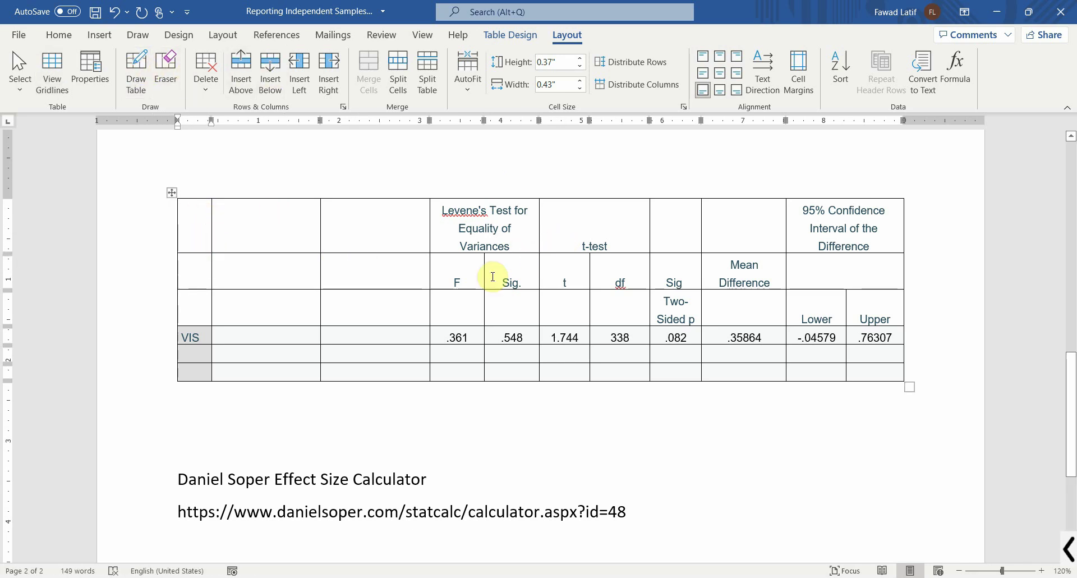
Step: Move the F, Sig., t and df labels into the lower header row and delete the stray Sig
drag(456, 278, 606, 272)
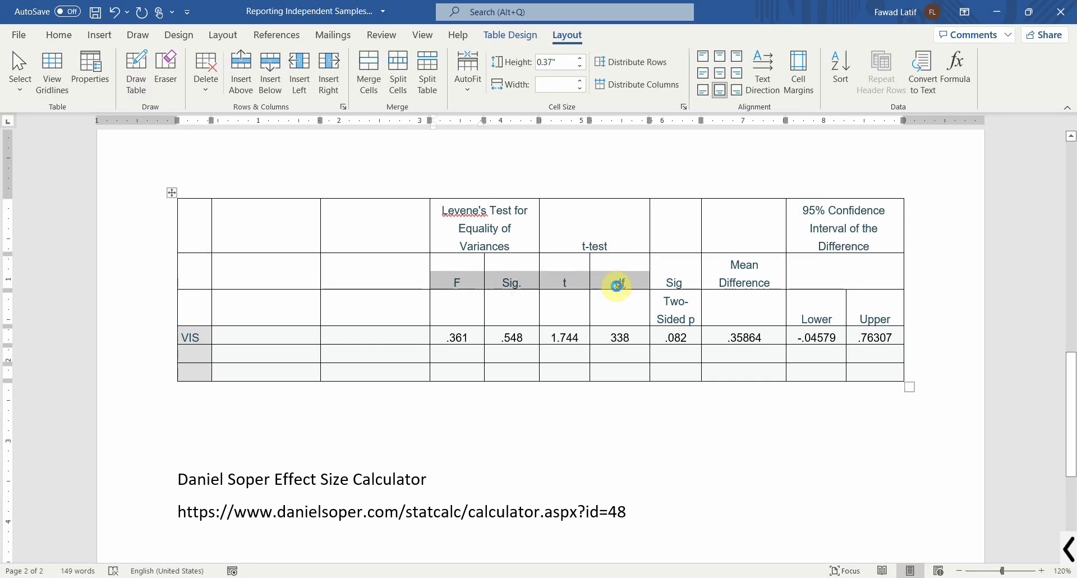
key(Delete)
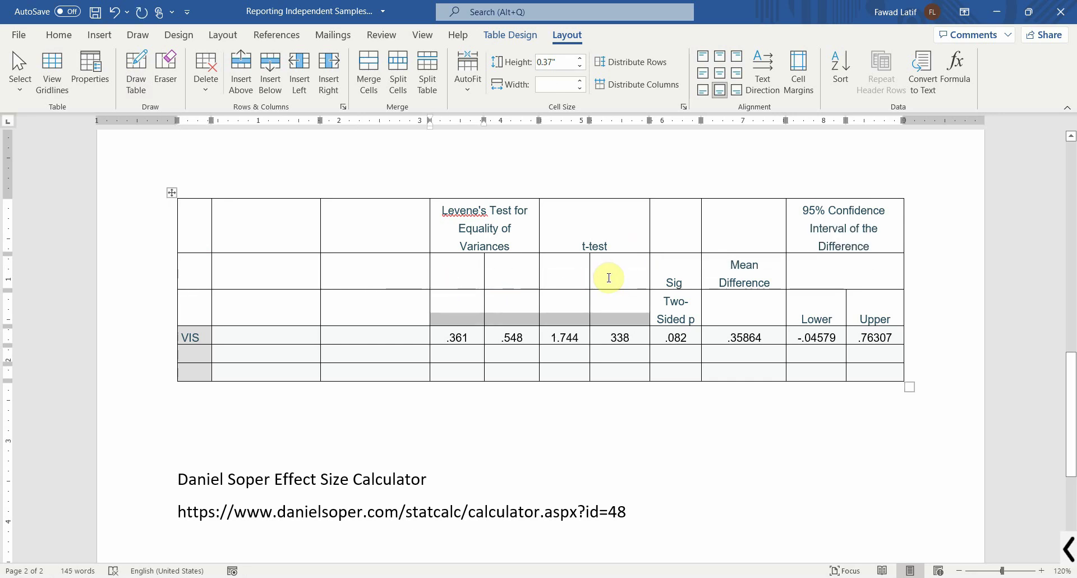
key(Right)
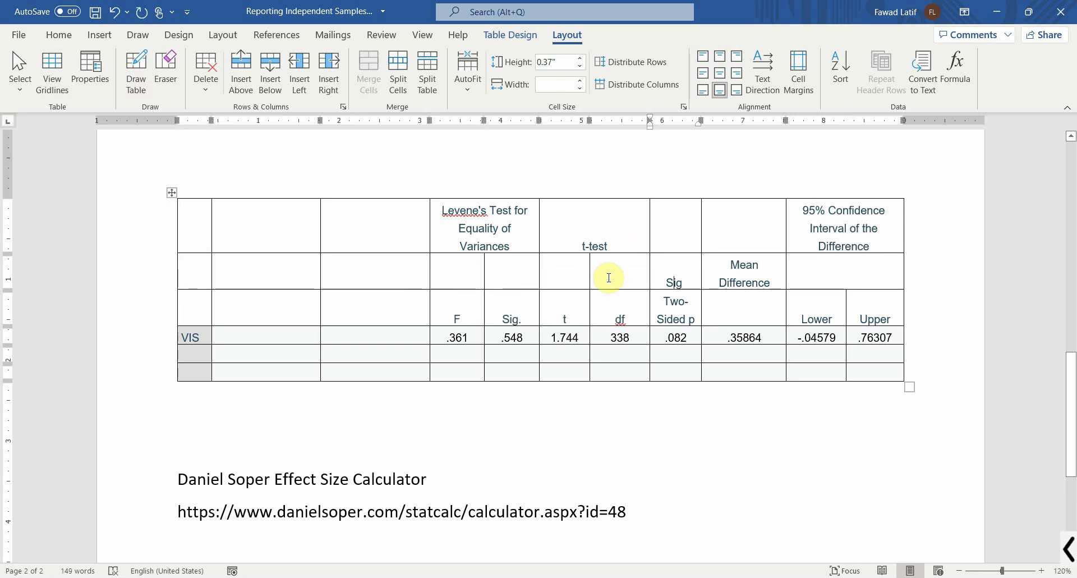
key(Home)
key(shift+End)
key(Delete)
Step: Move Mean Difference into the lower header row and delete the now-empty header row
key(Right)
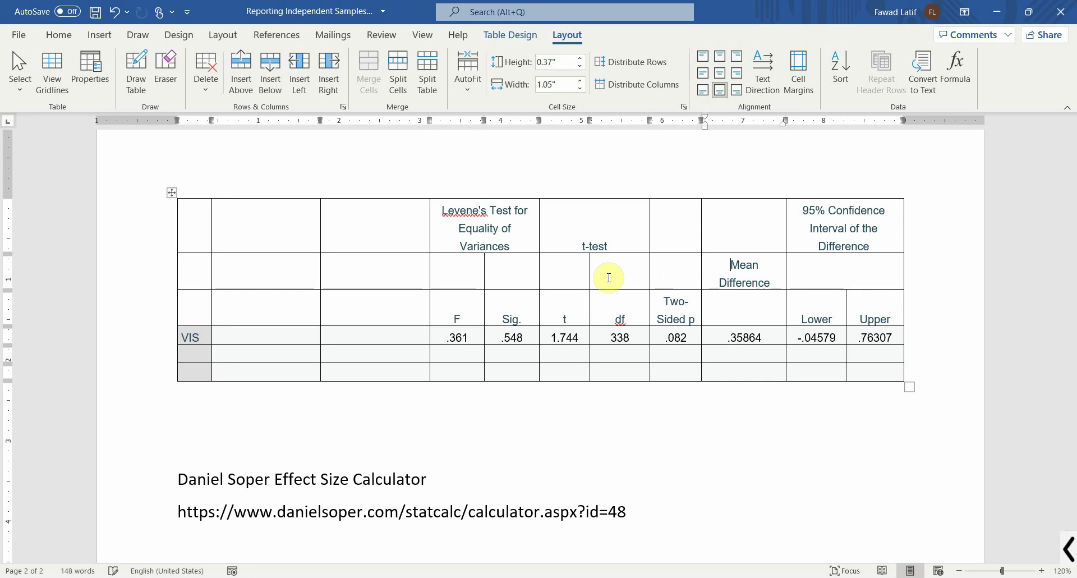
key(ctrl+shift+Down)
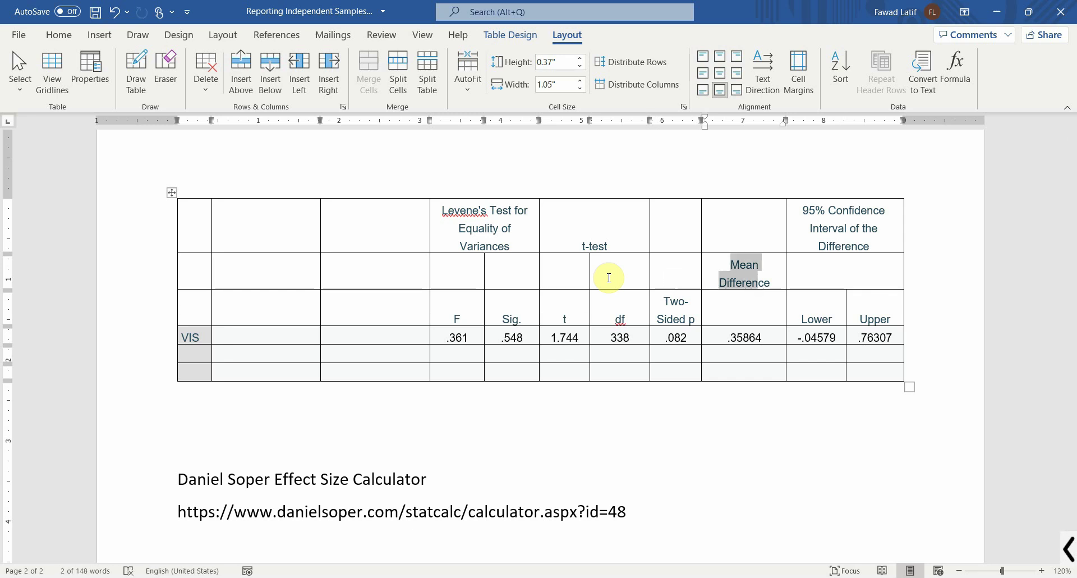
key(Delete)
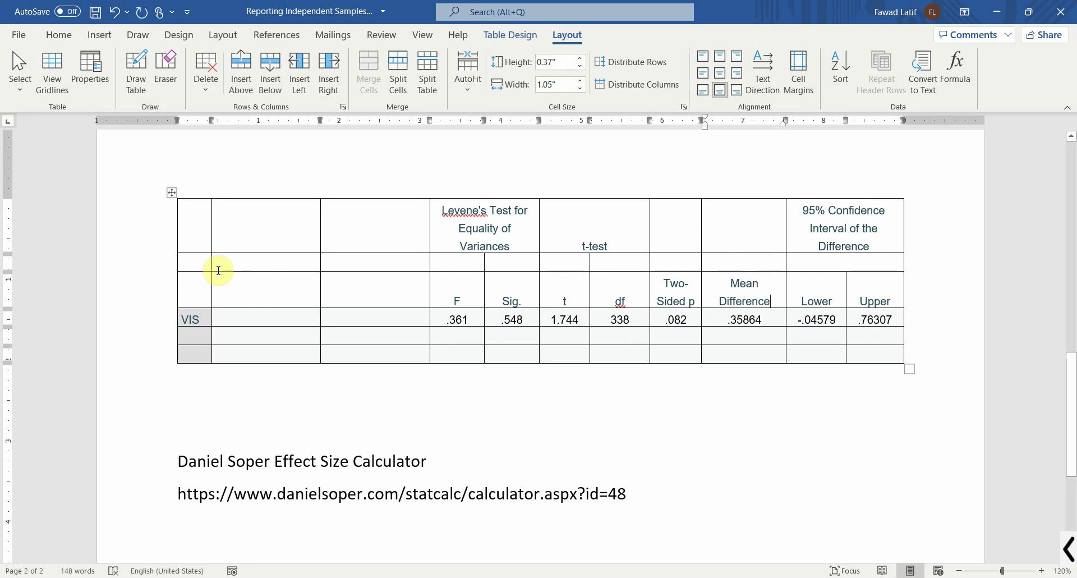
drag(195, 260, 932, 261)
key(BackSpace)
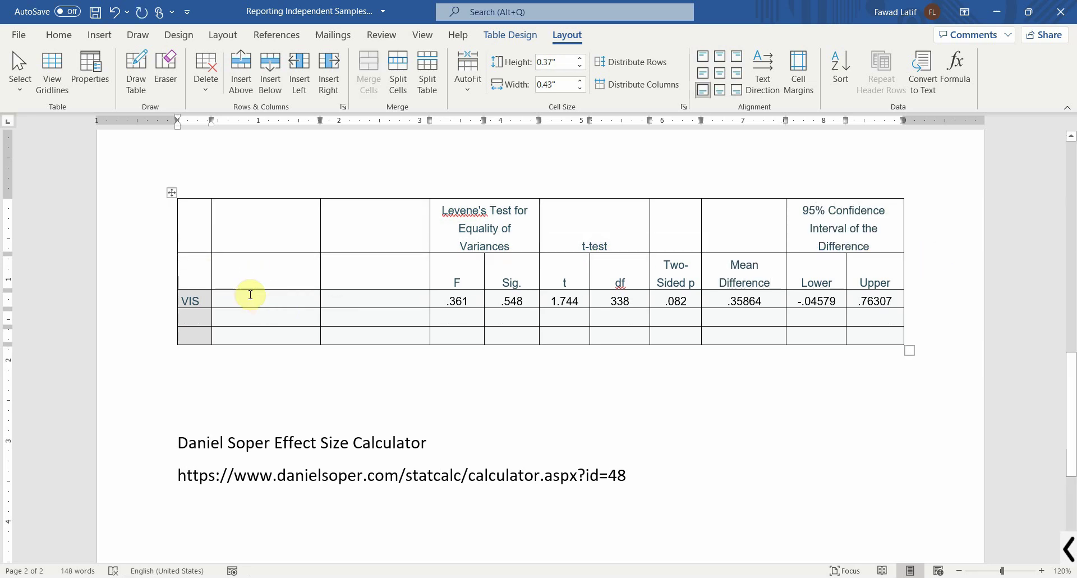
Step: Add another column before Levene's Test and enter Groups, Mean, SD headings with Male and Female rows
click(429, 192)
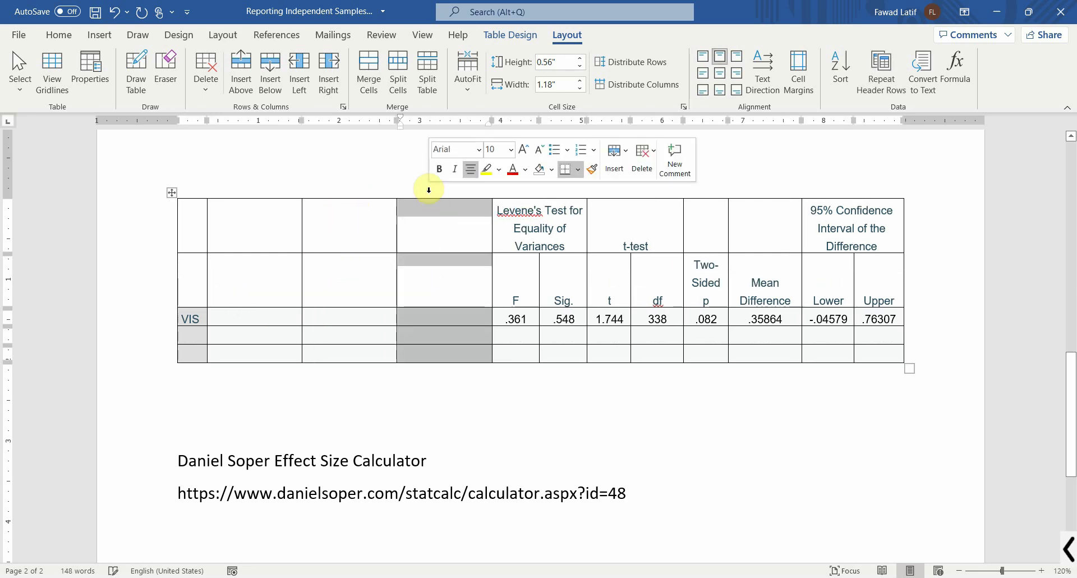
click(252, 292)
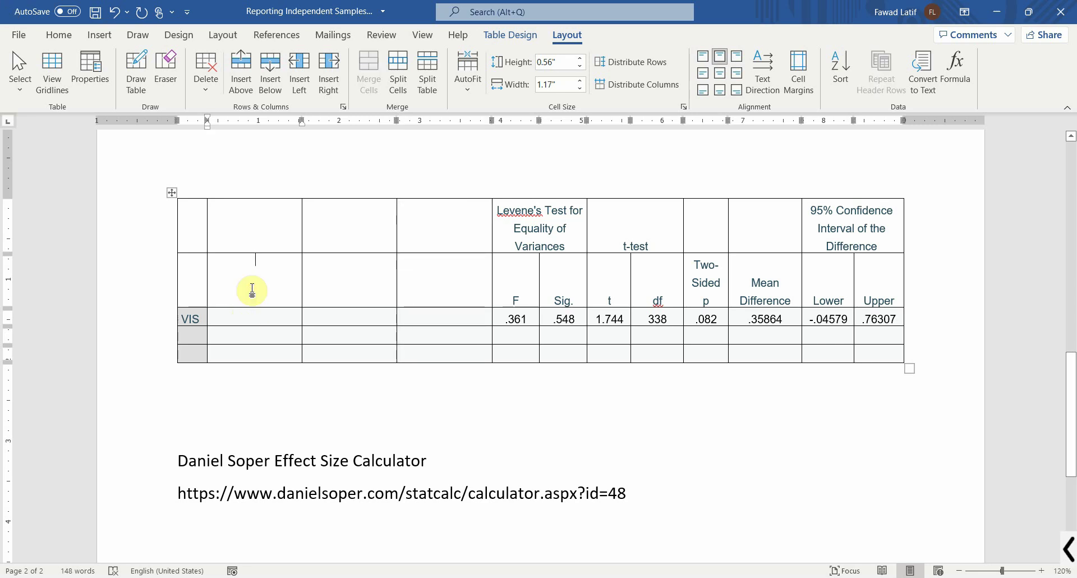
text(Groups)
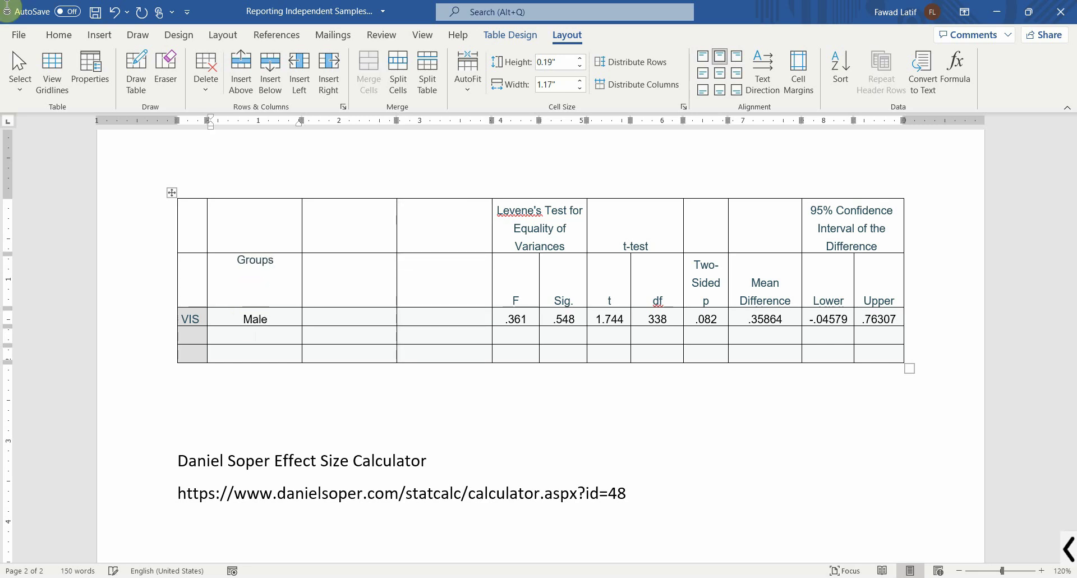
text(Female)
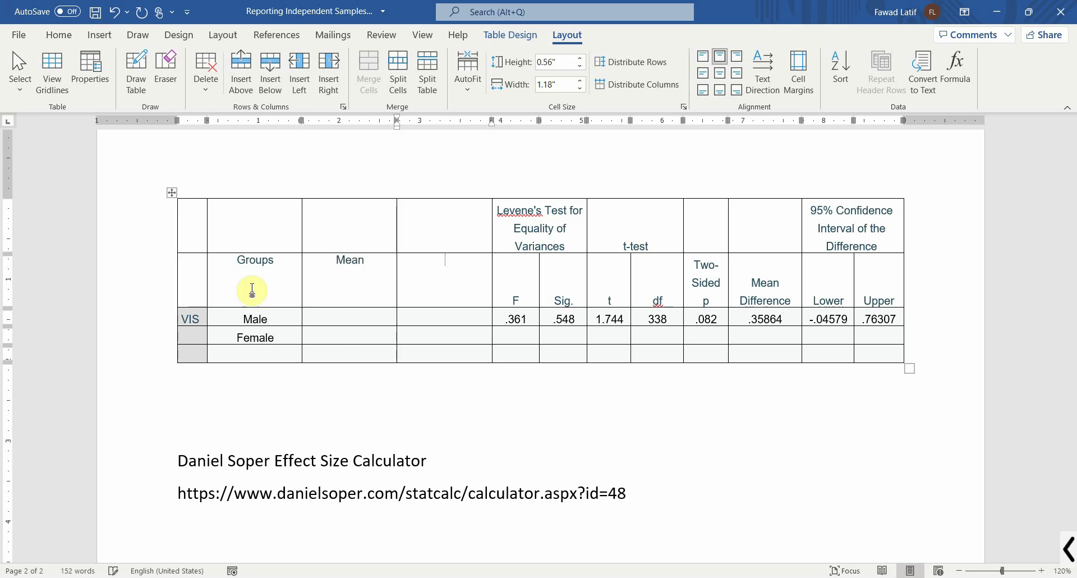
Step: Delete the empty last row of the table
key(Down)
key(Down)
key(Tab)
key(shift+Right)
key(shift+Right)
key(shift+Right)
key(shift+Right)
key(shift+Right)
key(shift+Right)
key(shift+Right)
key(shift+Right)
key(shift+Right)
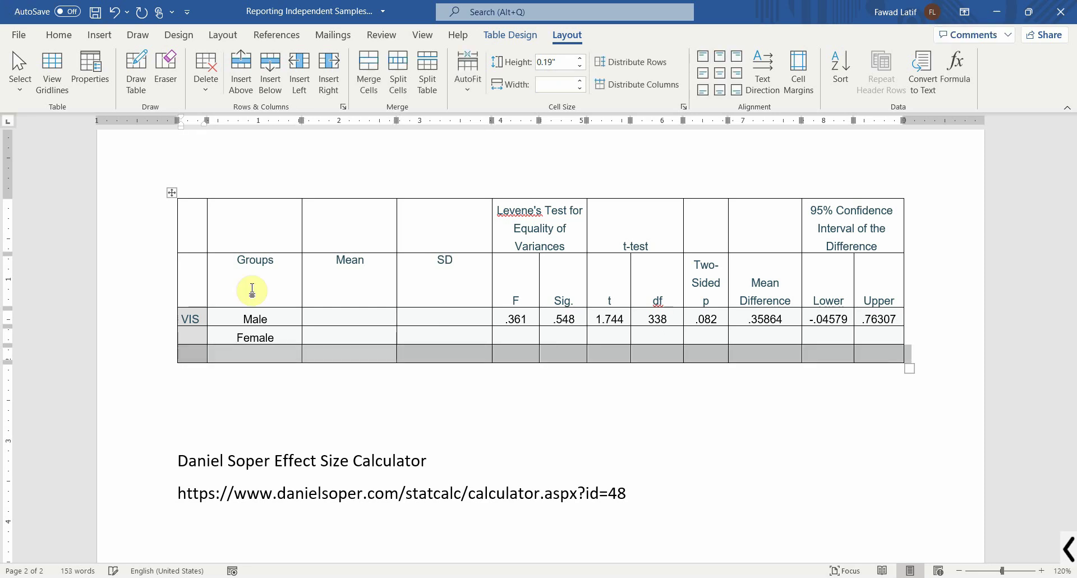
key(BackSpace)
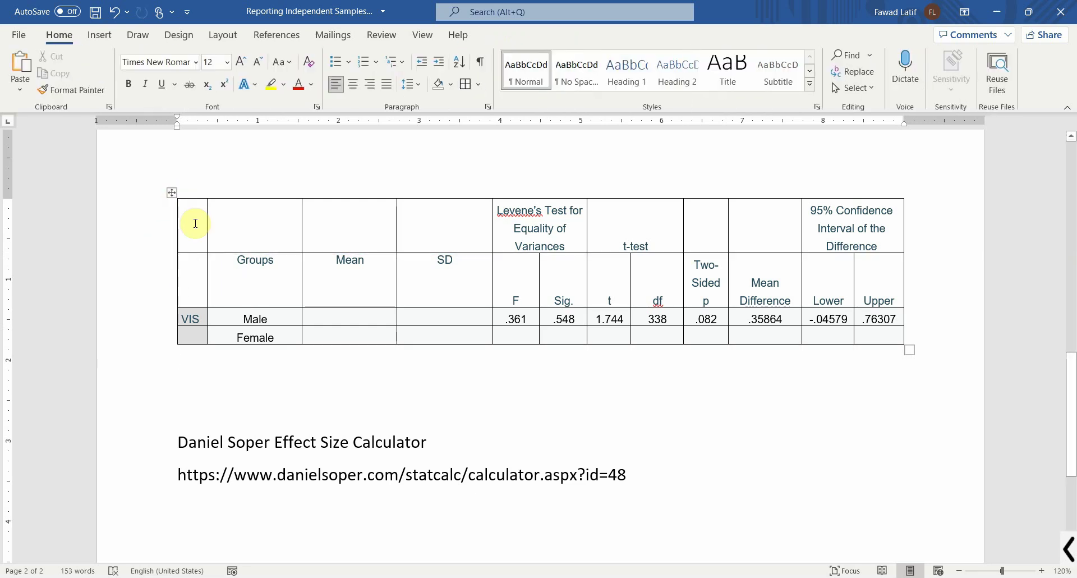
Step: Delete the VIS column and AutoFit the table to its contents
click(191, 197)
key(BackSpace)
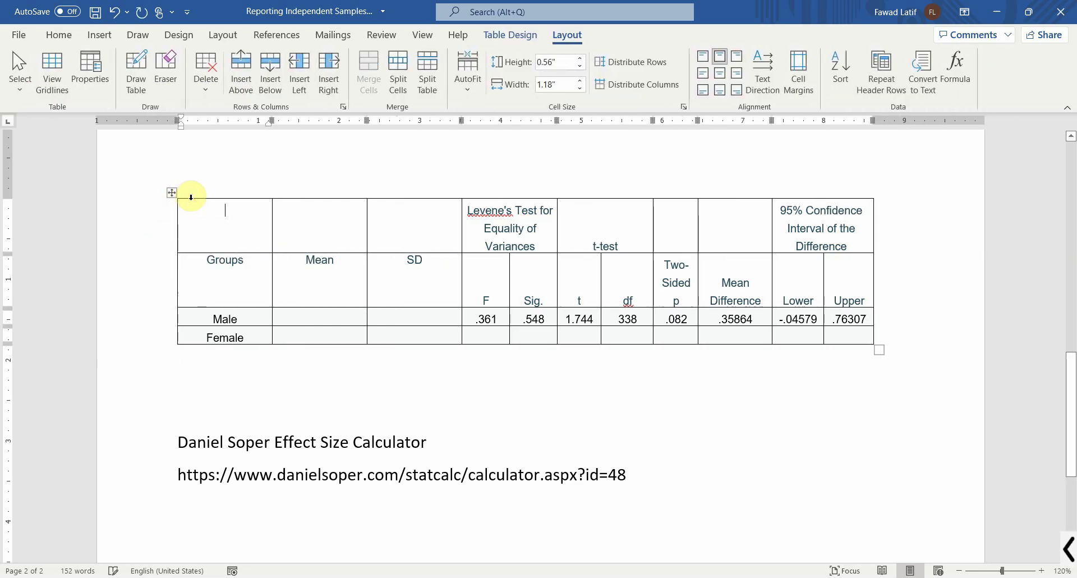
click(171, 191)
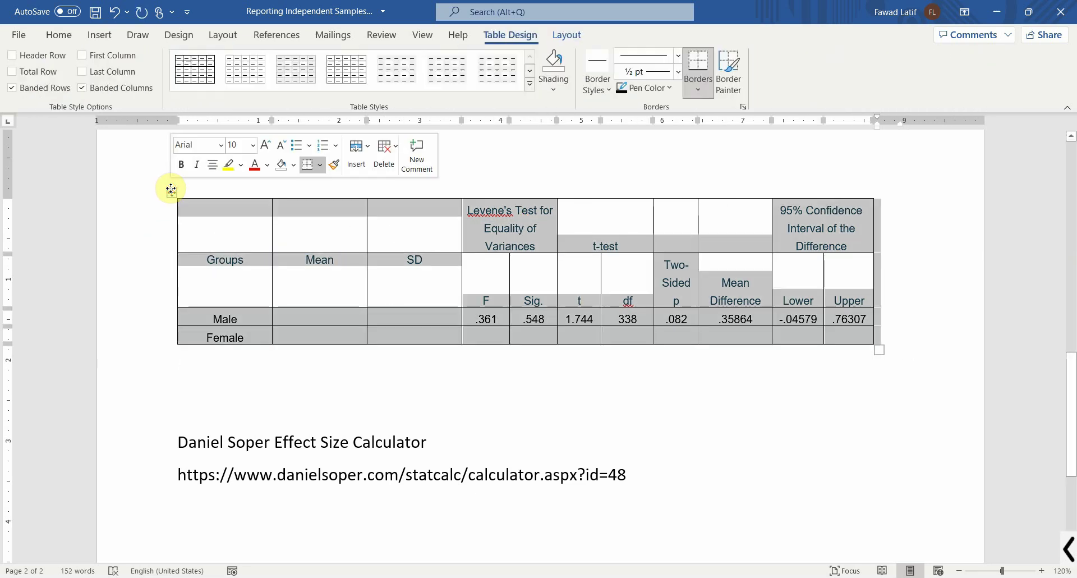
right_click(172, 191)
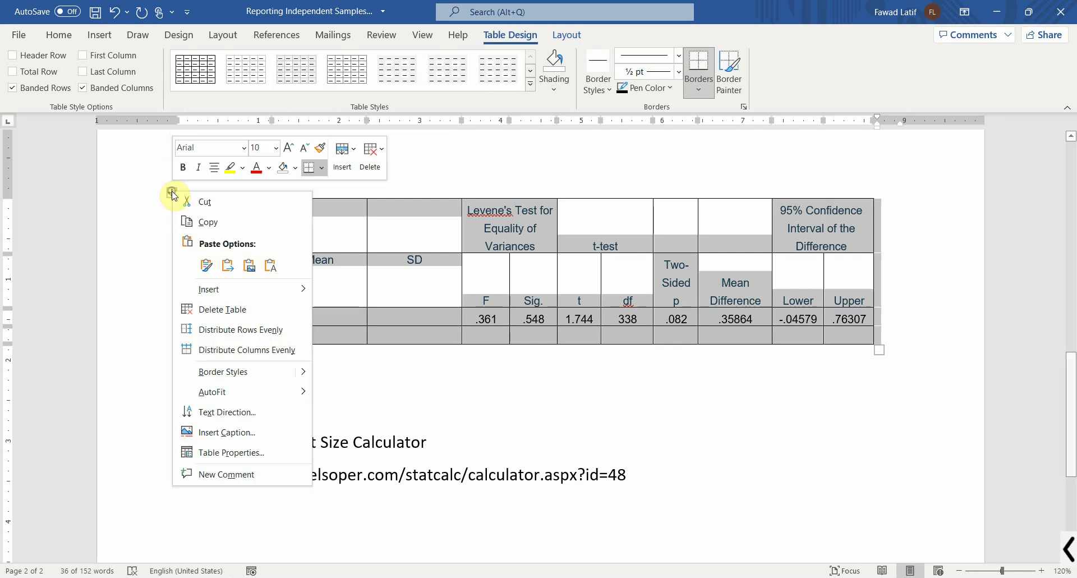
mouse_move(228, 392)
click(350, 394)
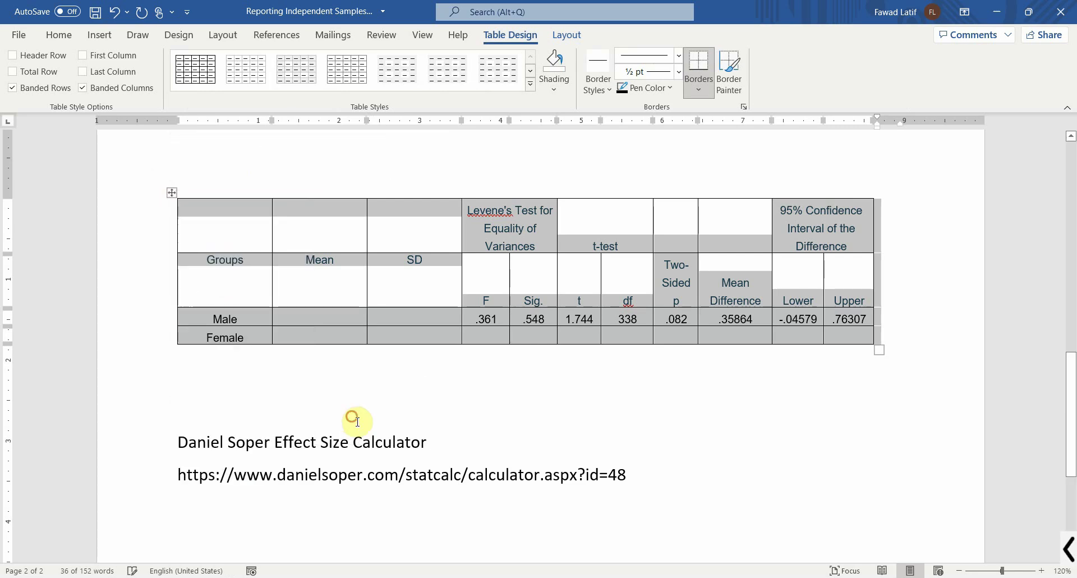
Step: Clear all table borders, then add only a top and a bottom border
click(75, 36)
click(483, 88)
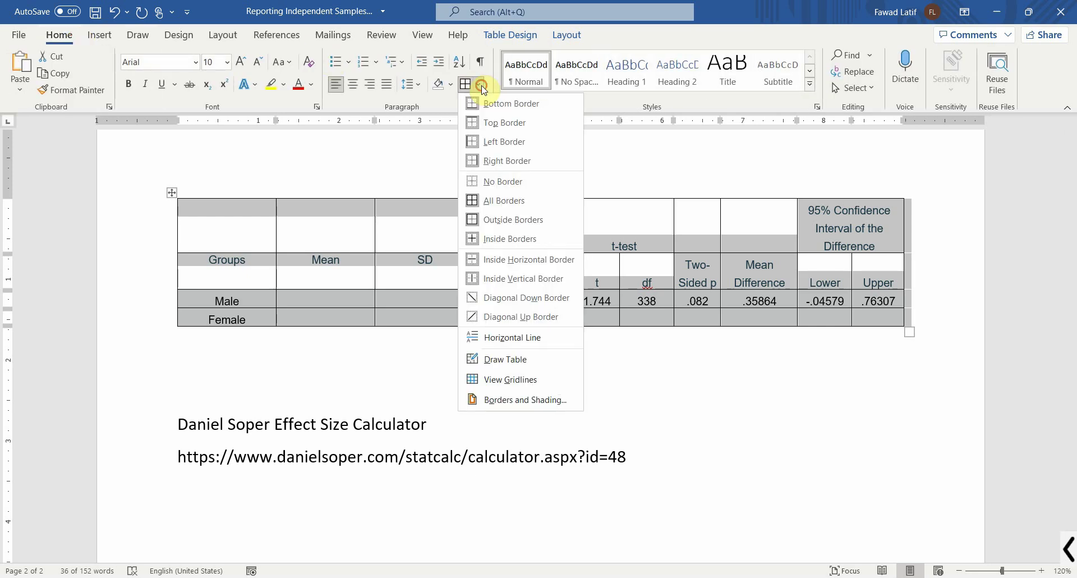
click(512, 177)
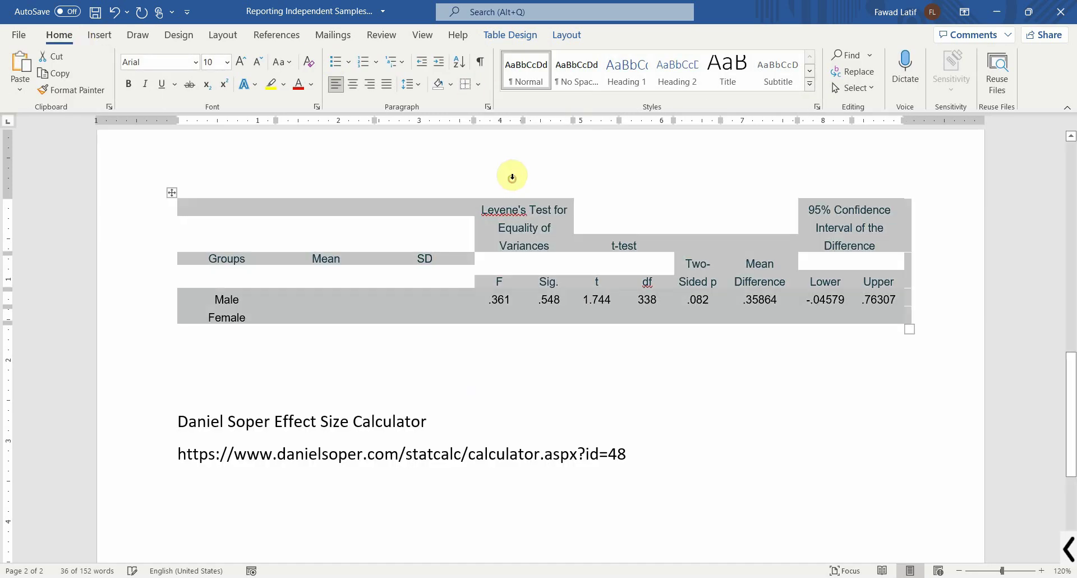
click(478, 86)
click(479, 97)
click(478, 85)
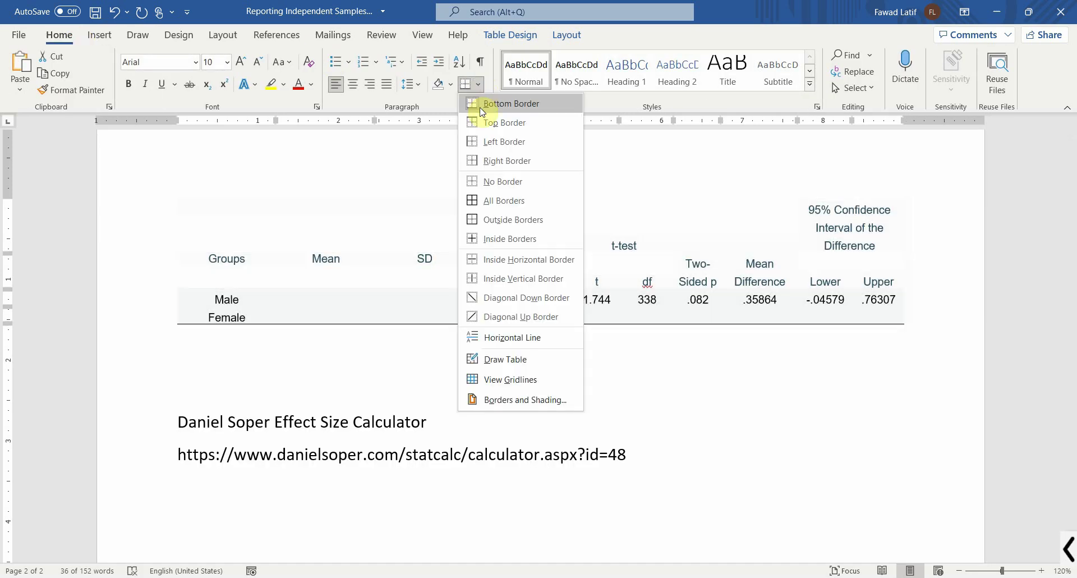
click(481, 123)
Step: Add bottom borders under the top heading row and under the Groups-to-Upper column labels
click(209, 211)
key(shift+Right)
key(shift+Right)
key(shift+Right)
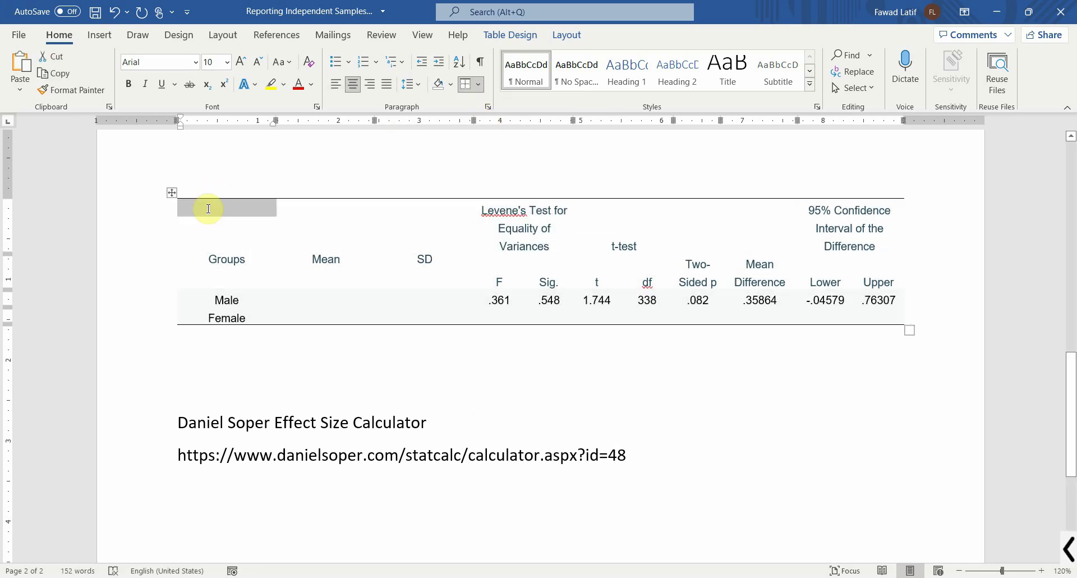
key(shift+Right)
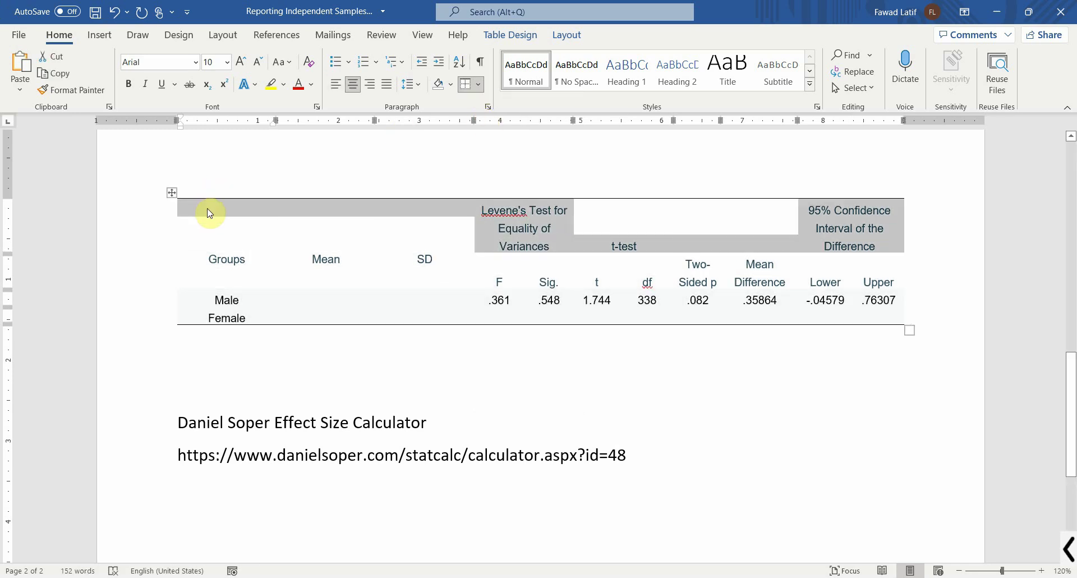
click(482, 84)
click(496, 101)
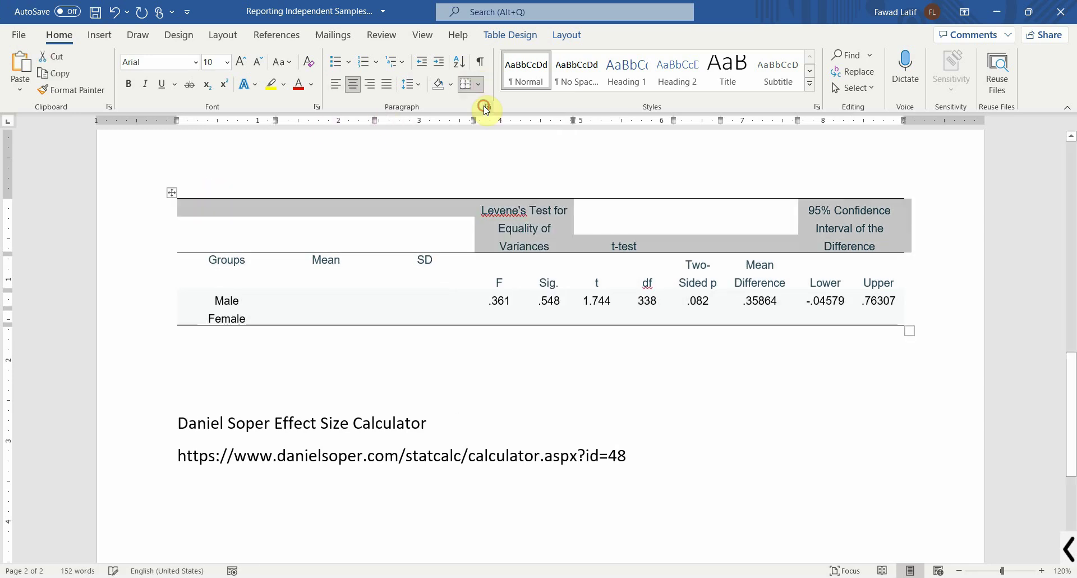
drag(212, 253, 925, 263)
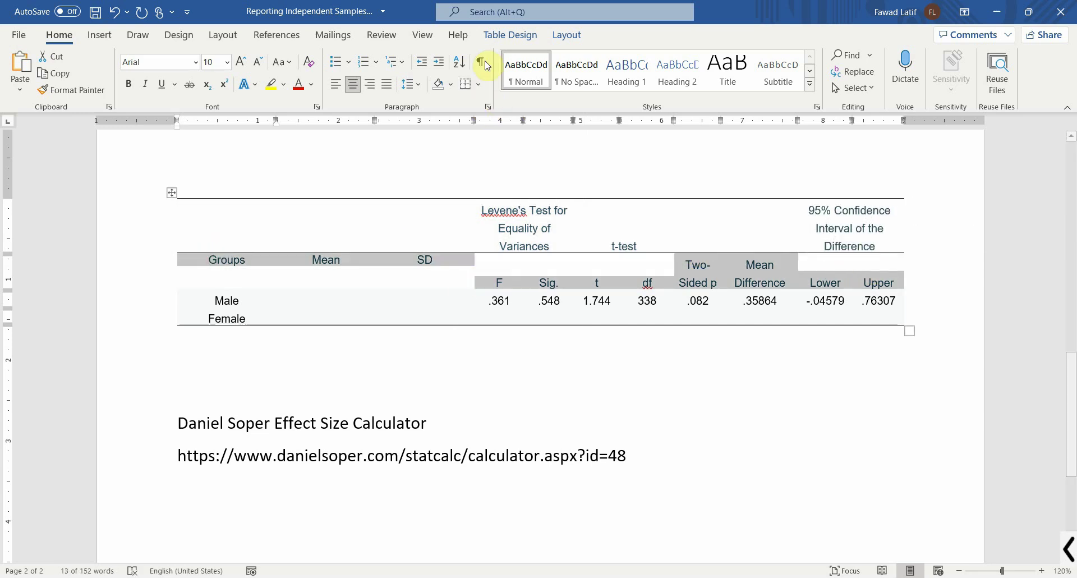
click(466, 83)
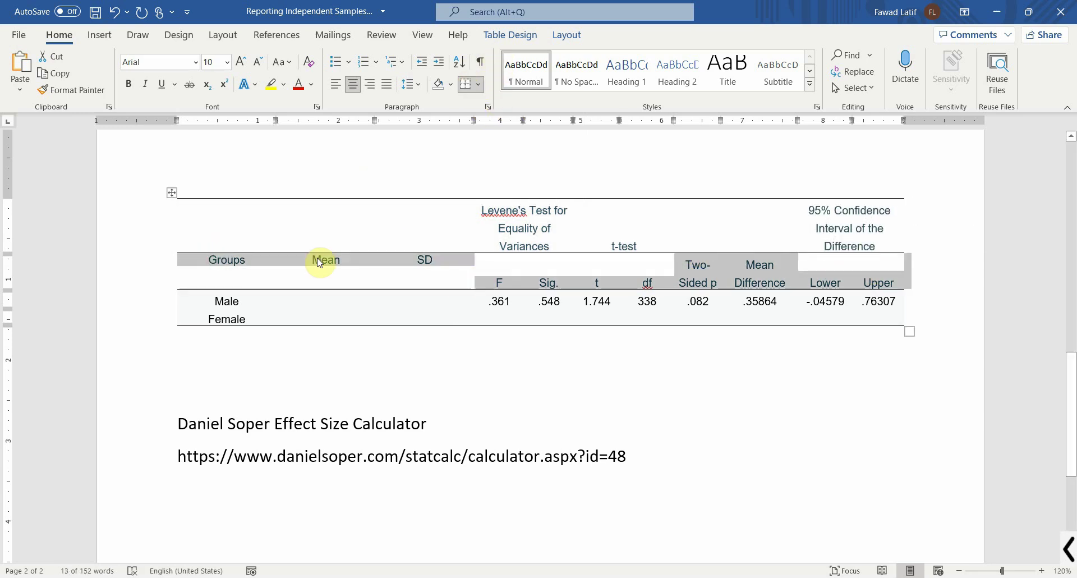
click(239, 271)
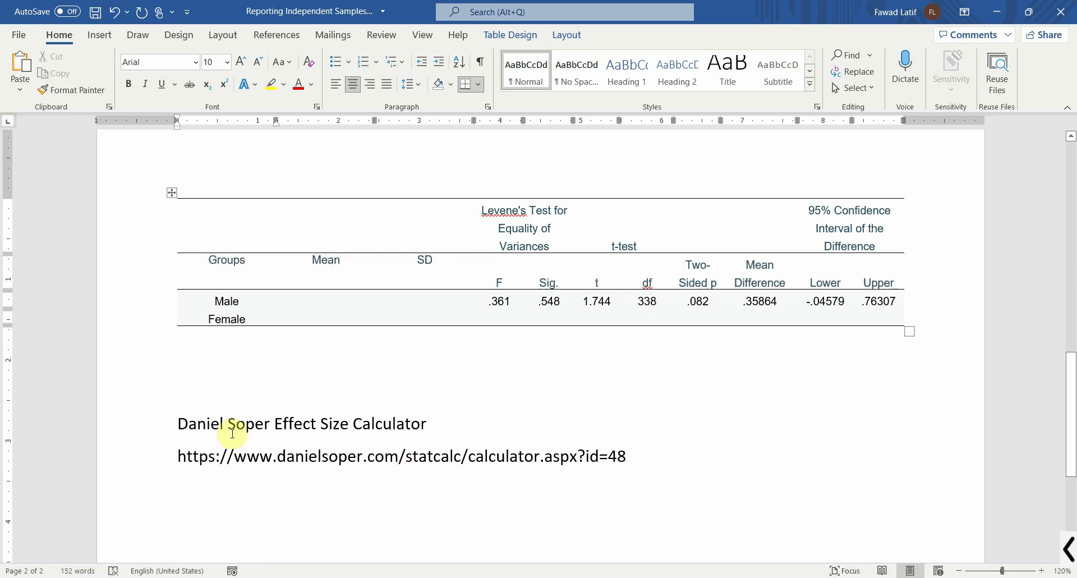
drag(182, 425, 433, 432)
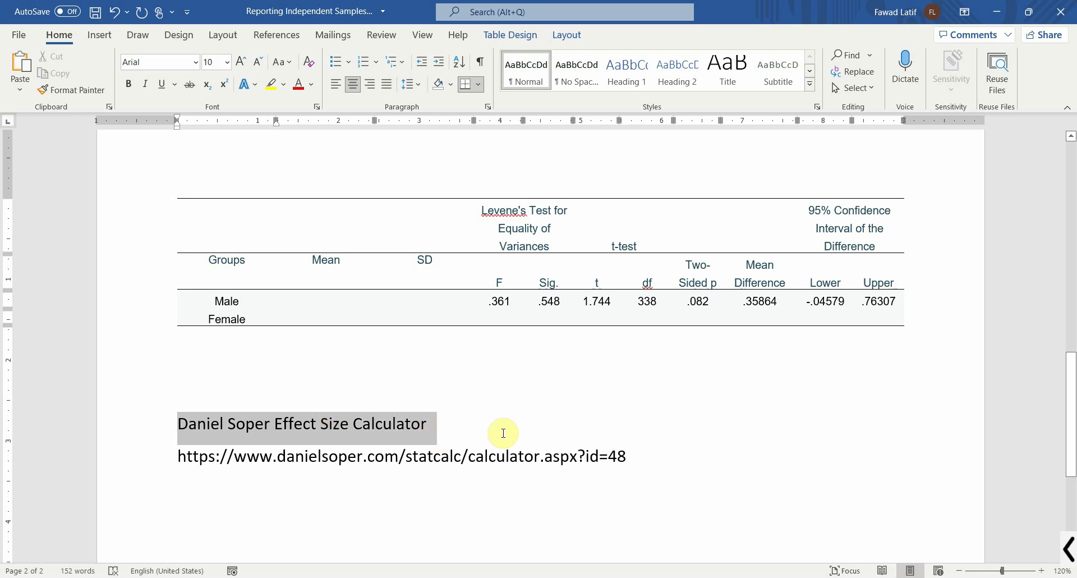
click(648, 446)
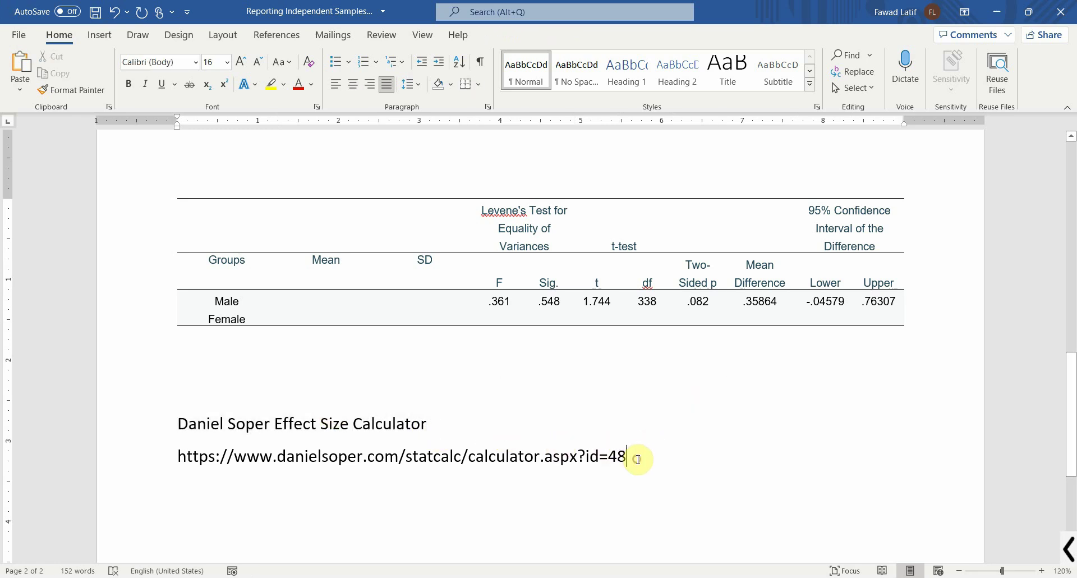
triple_click(638, 460)
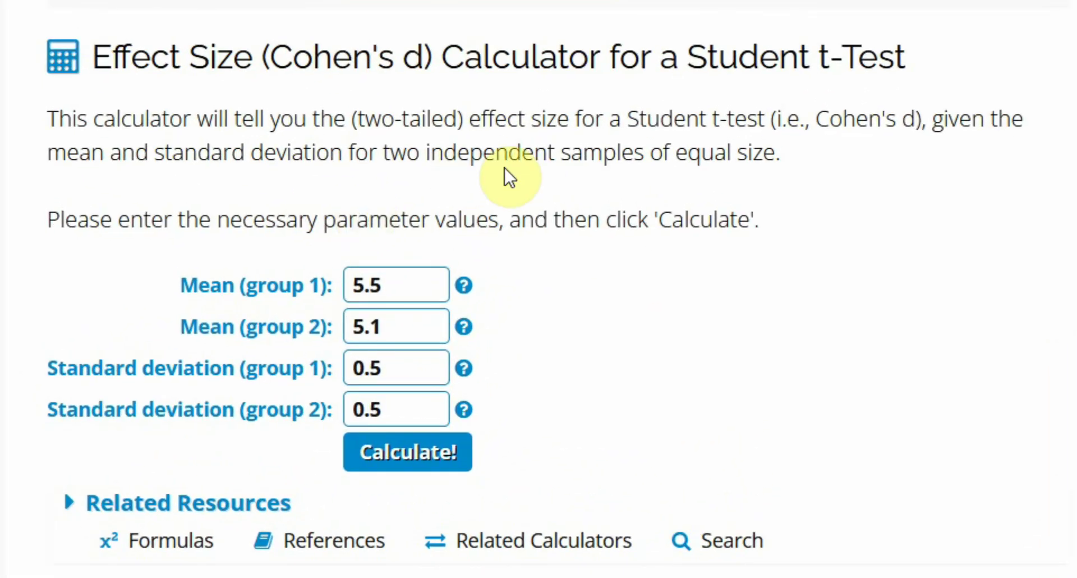
Step: Enter means 5.5 and 5.1 with SDs of 0.5 and pick out the Cohen's d of 0.80
drag(415, 285, 324, 289)
drag(402, 330, 318, 334)
drag(414, 366, 334, 368)
click(415, 412)
drag(415, 412, 339, 409)
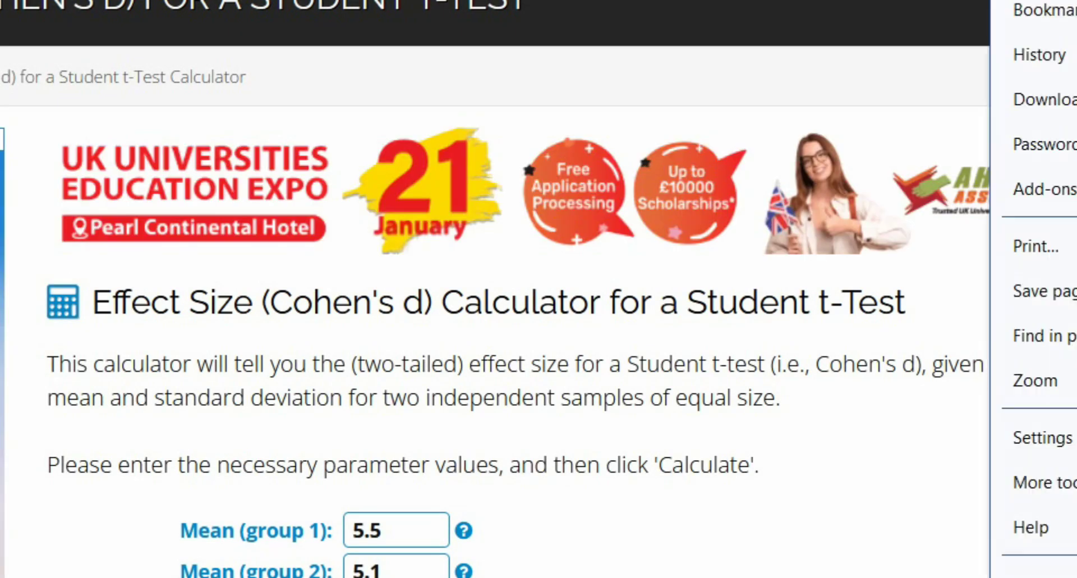
scroll(445, 289, down, 5)
triple_click(441, 297)
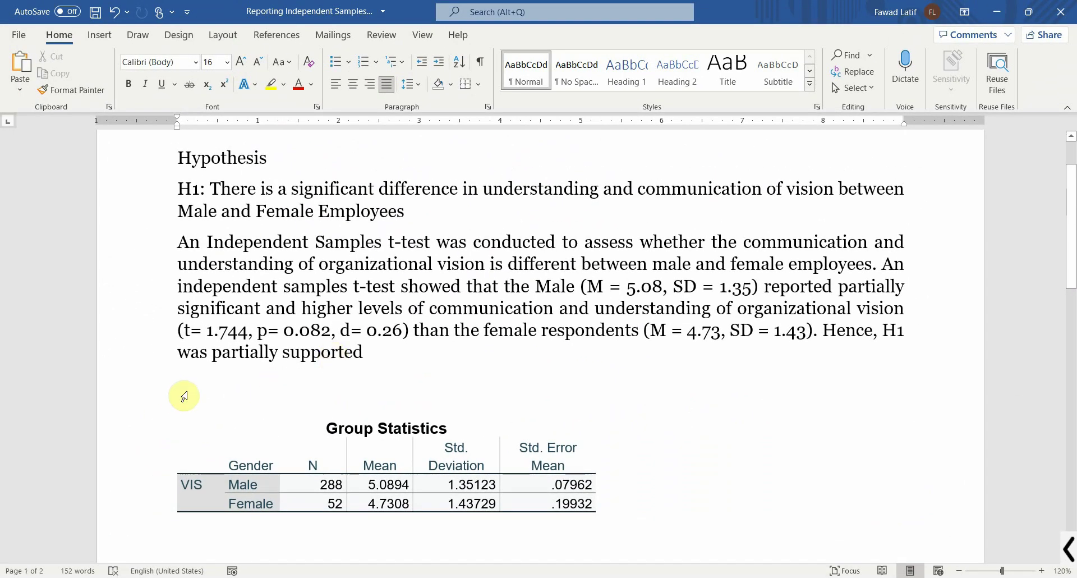
Step: Delete the Group Statistics table and the blank line above the t-test table
click(174, 416)
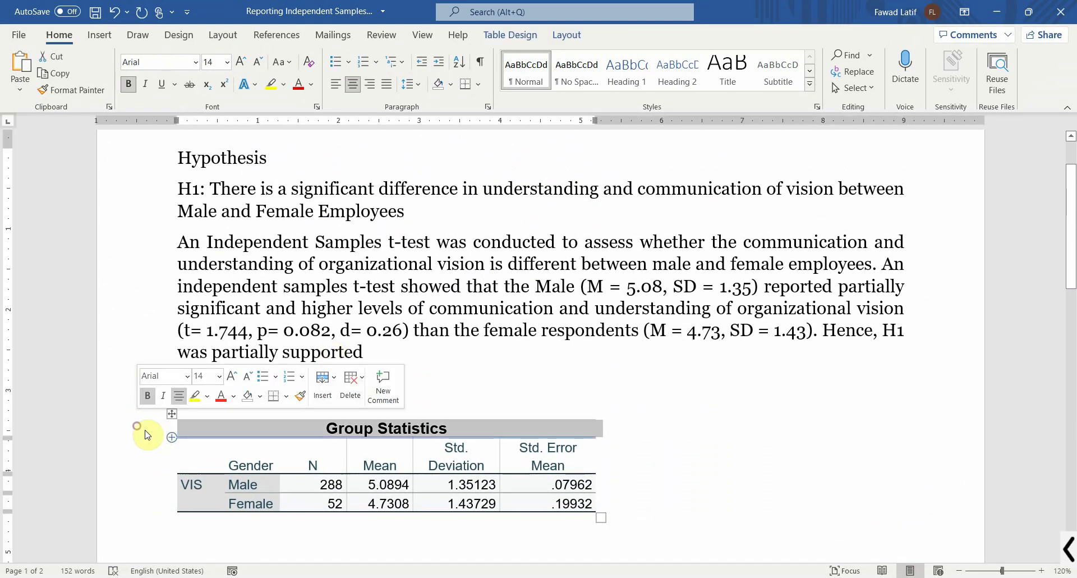
click(187, 427)
click(175, 416)
key(BackSpace)
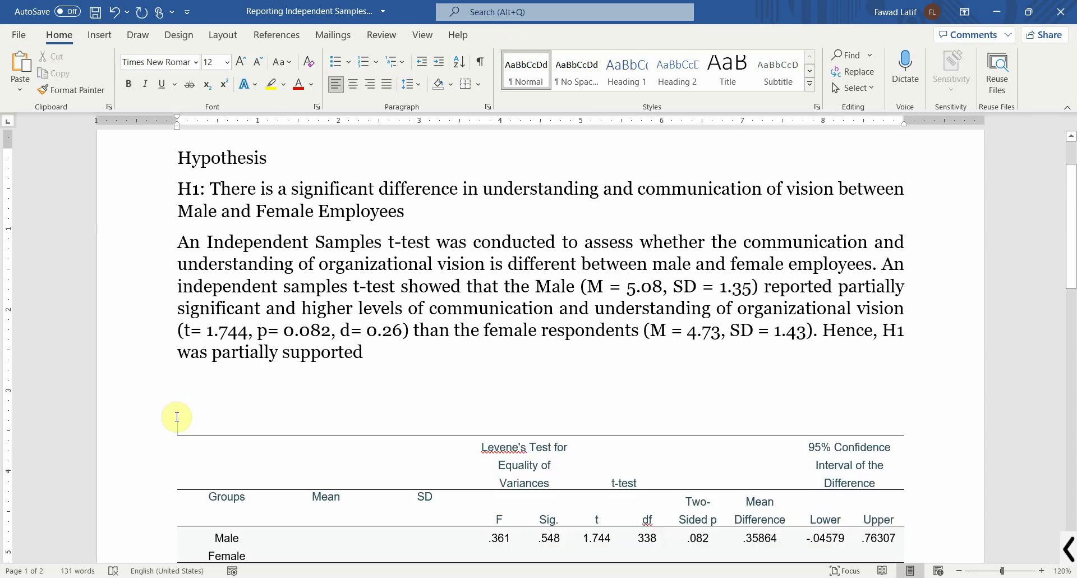
key(BackSpace)
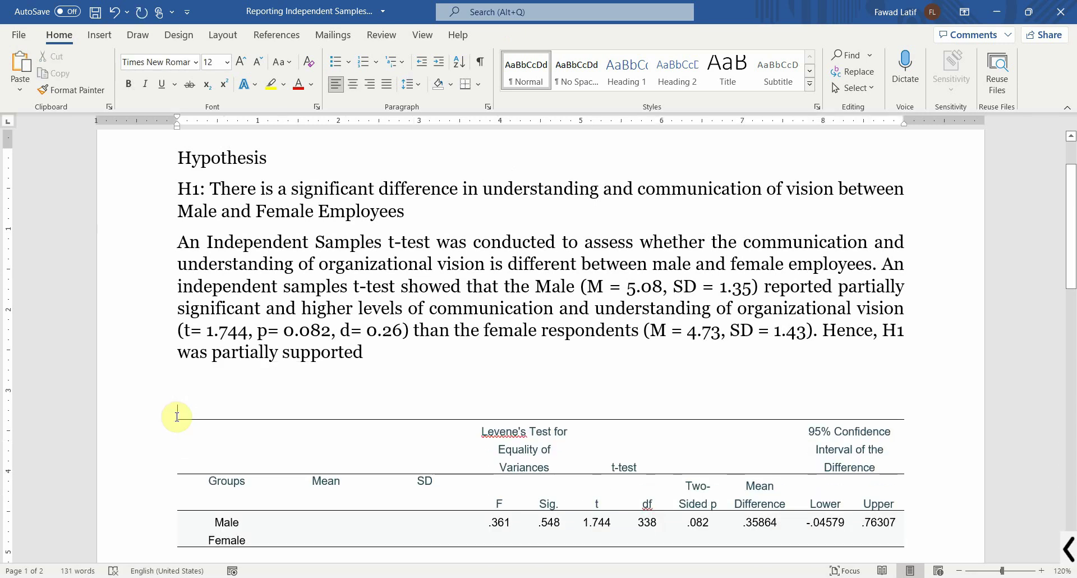